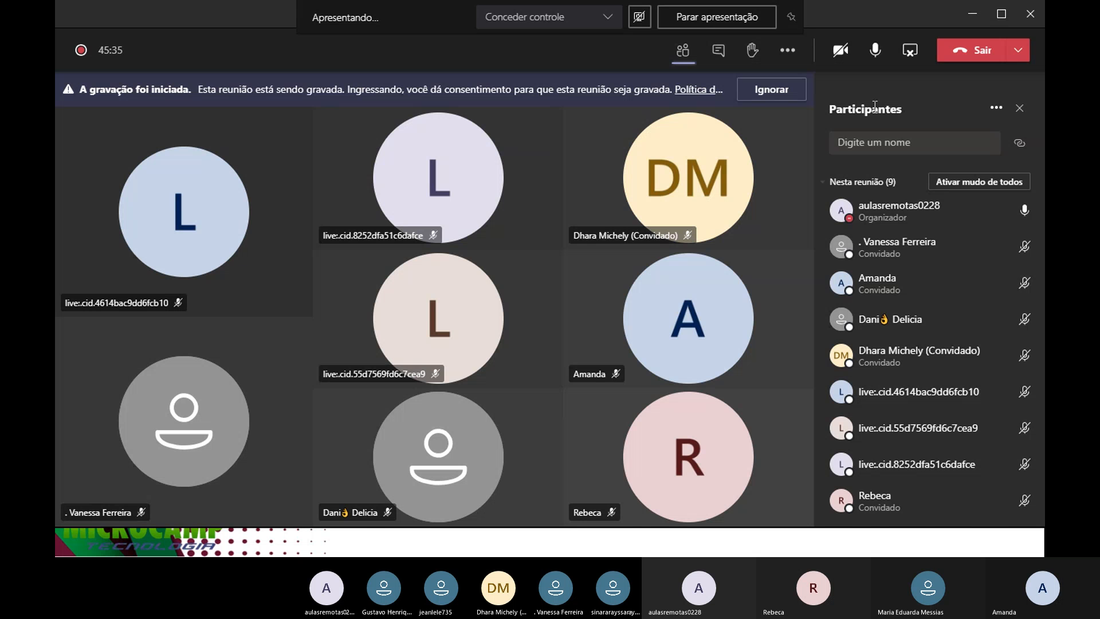
Step: Switch to the slideshow and advance through the slides to "Criação na Prática" with the pencil drawing
key(alt+Tab)
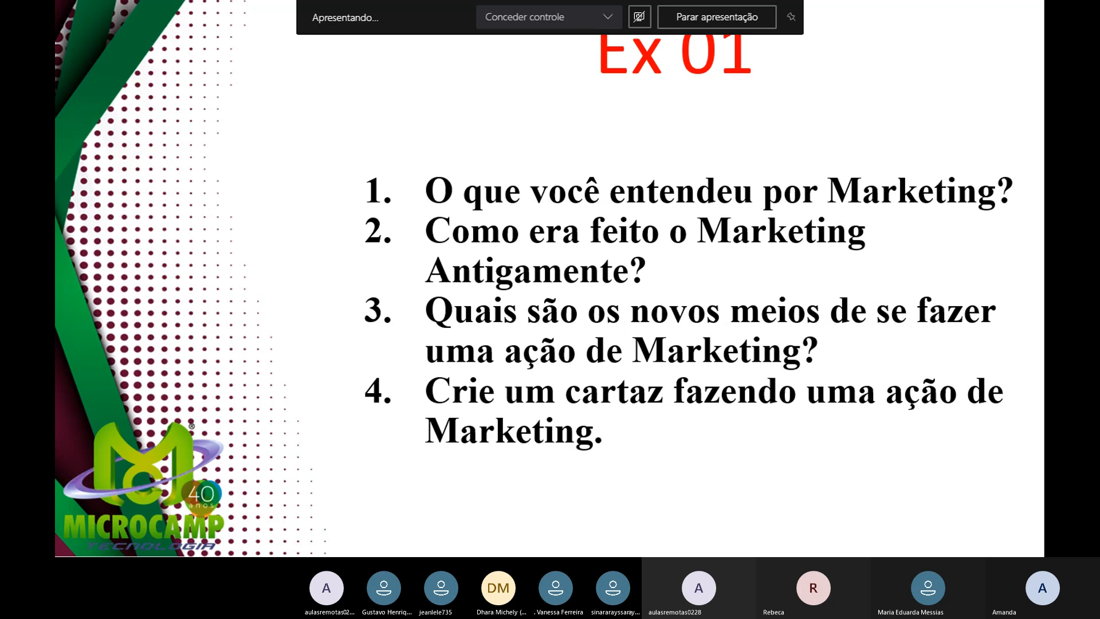
key(Right)
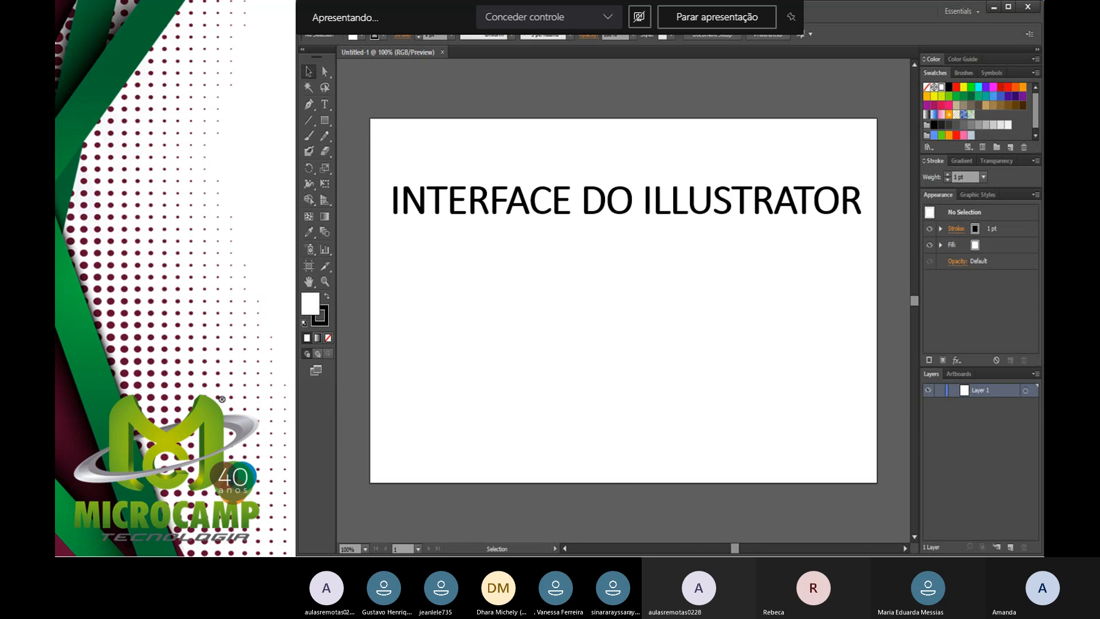
key(Right)
key(Right)
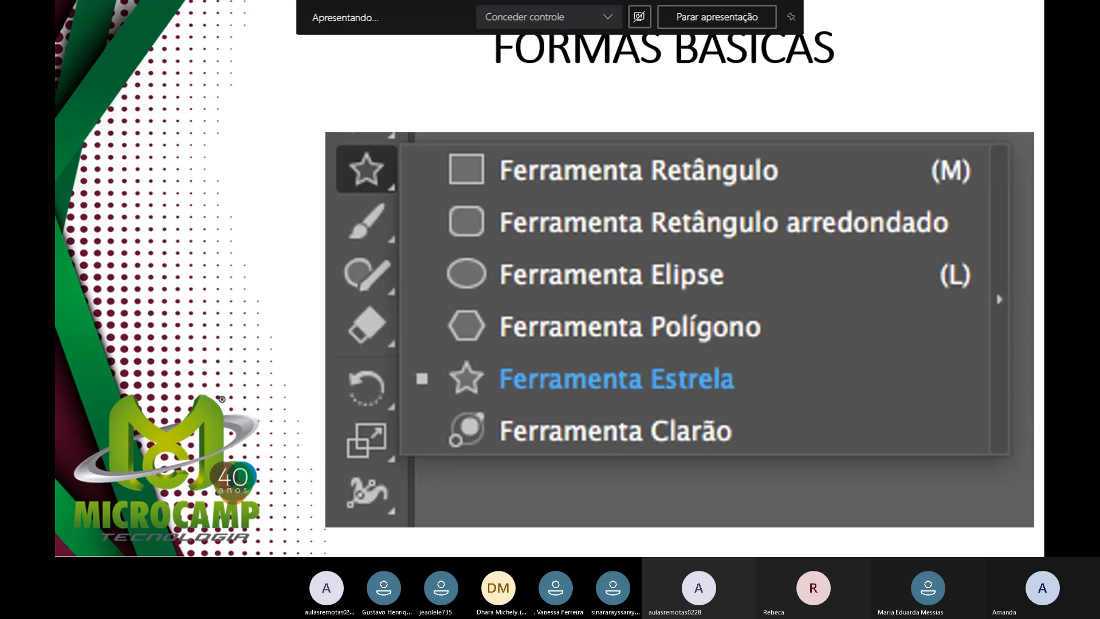
key(Right)
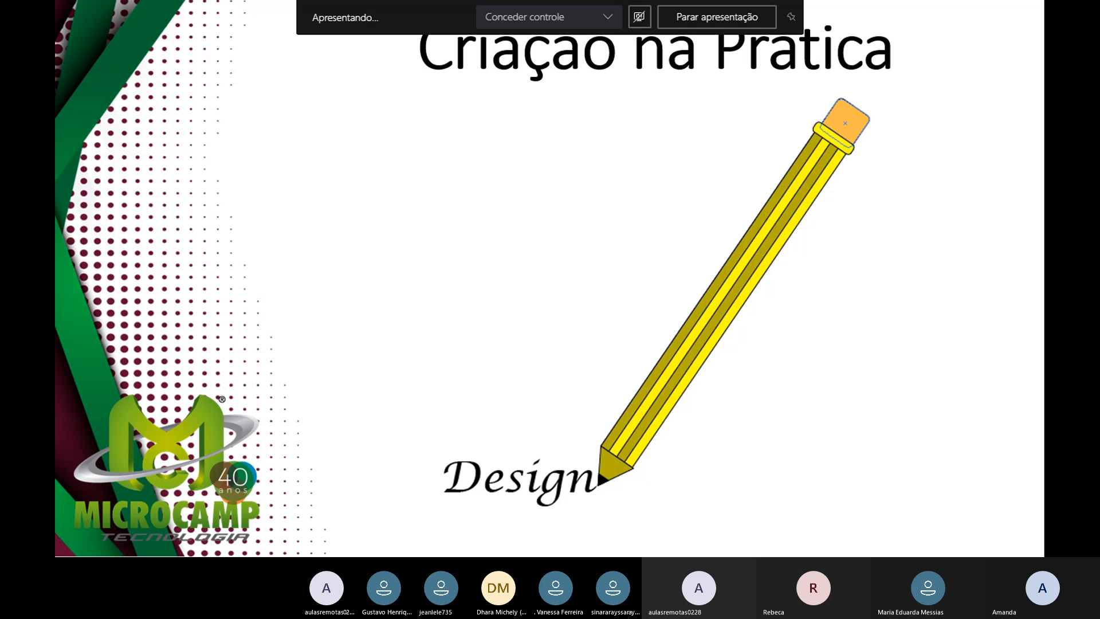
Step: Switch to Adobe Illustrator and start a new document from the recent A4 preset of 595,28 x 841,89 pt
key(alt+Tab)
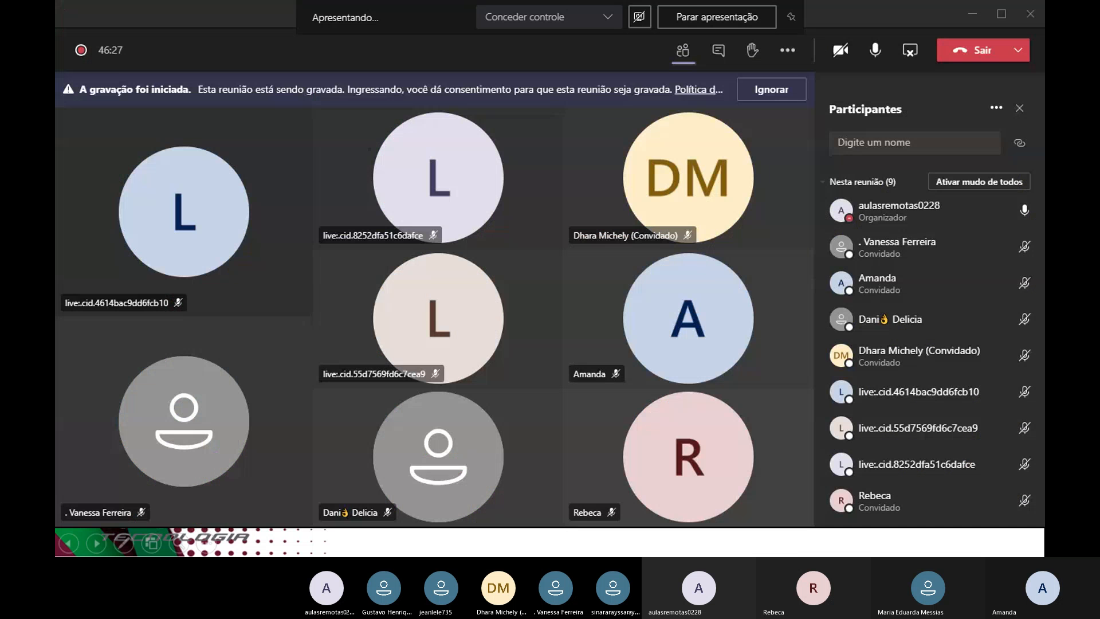
key(alt+Tab)
key(alt+Tab)
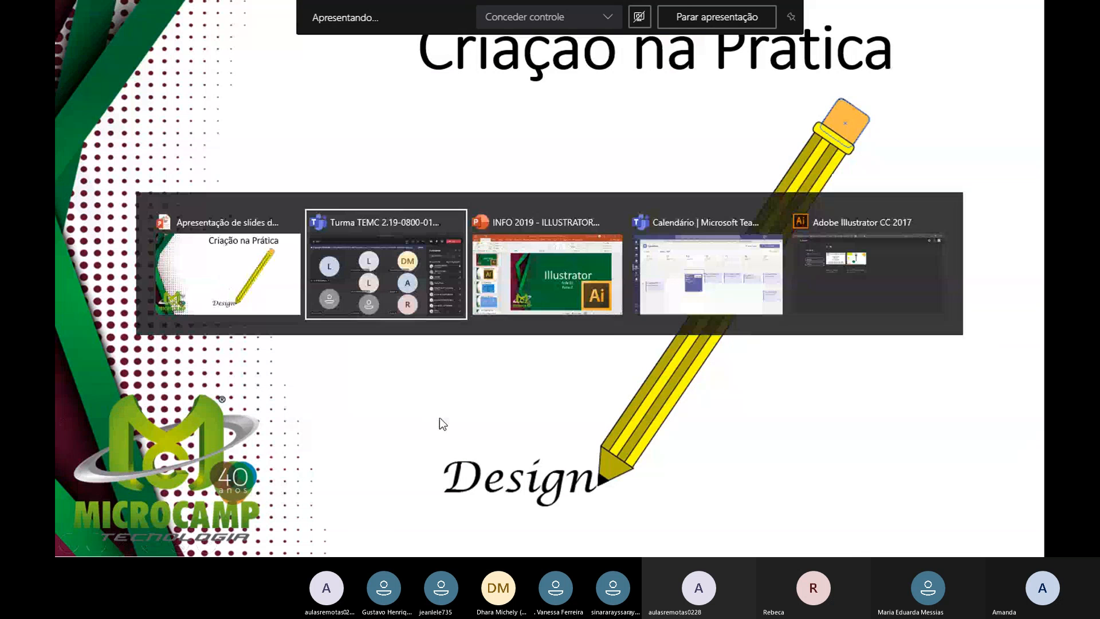
click(896, 252)
click(158, 157)
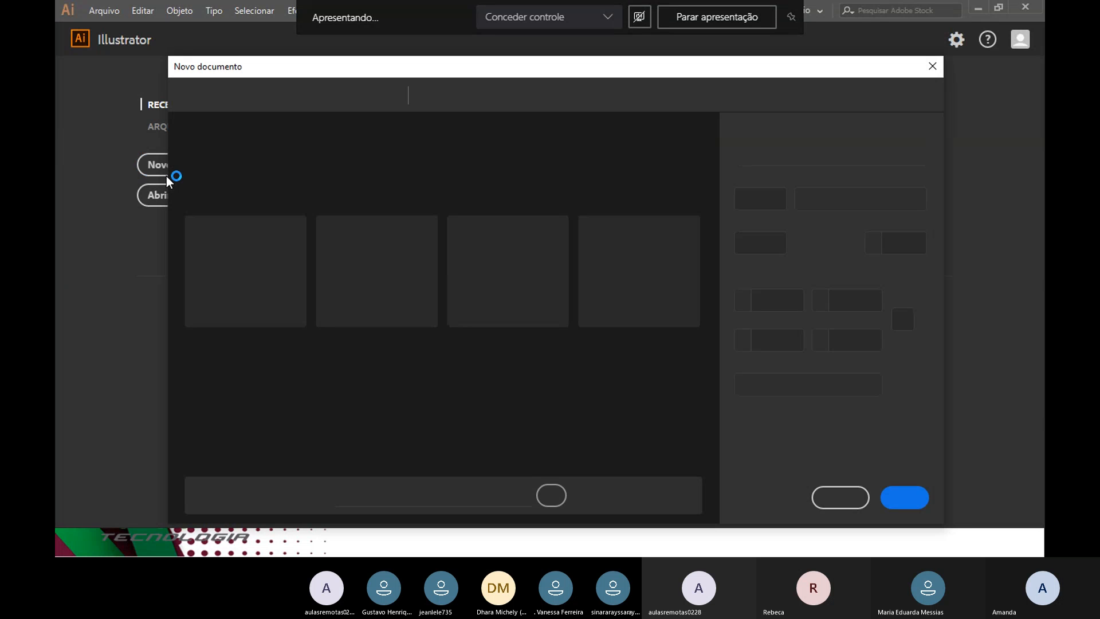
click(388, 275)
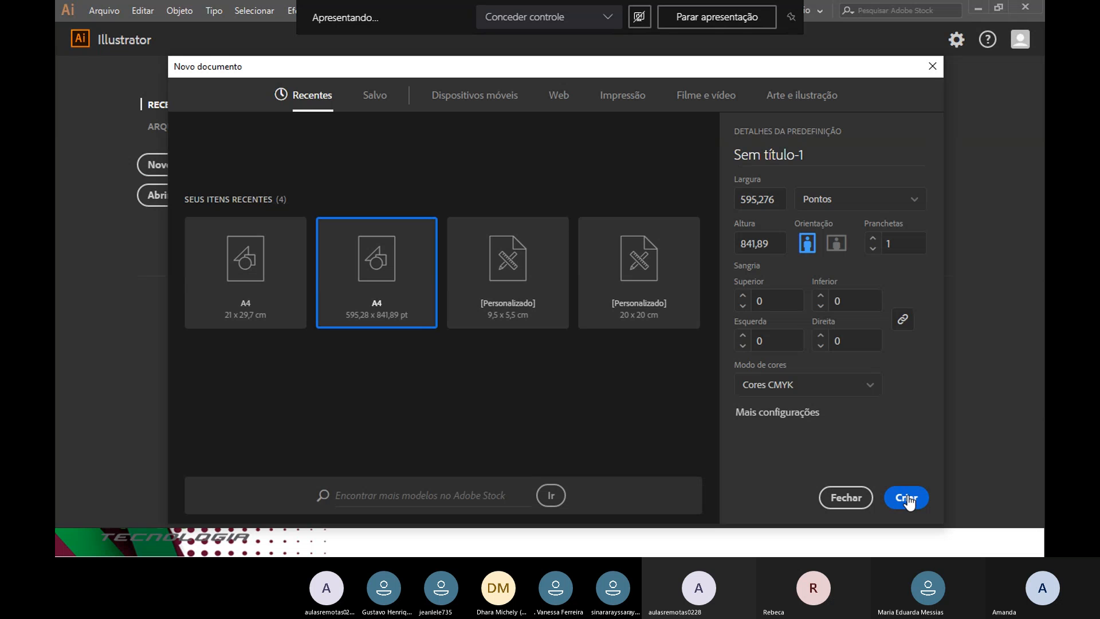
Step: Set the new document's units to centimetres, name it "Lápis" and create it
click(820, 202)
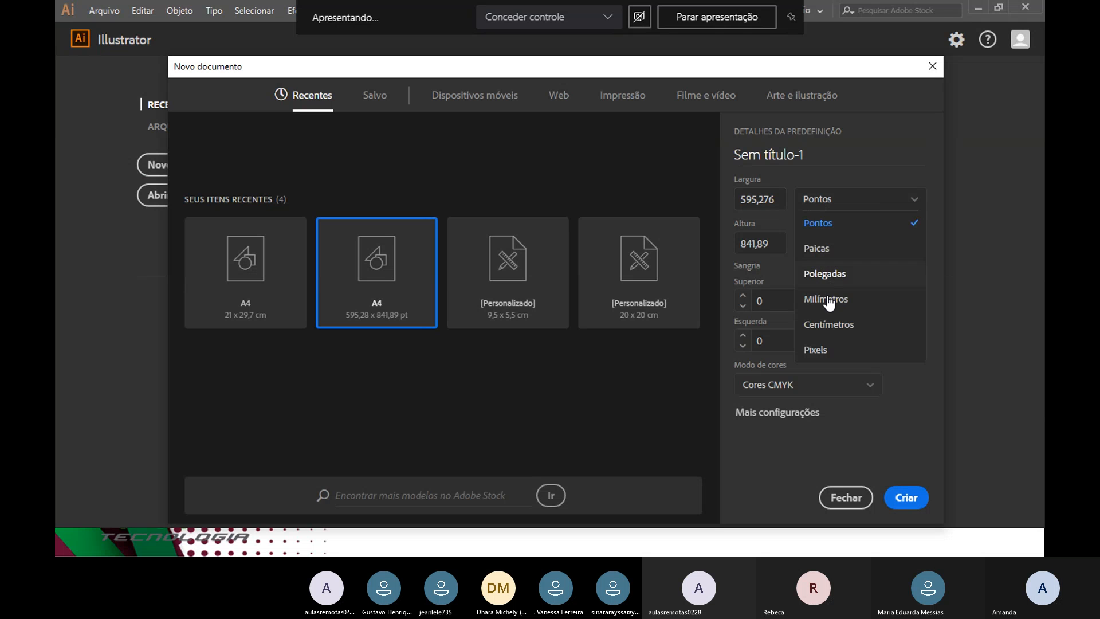
click(832, 321)
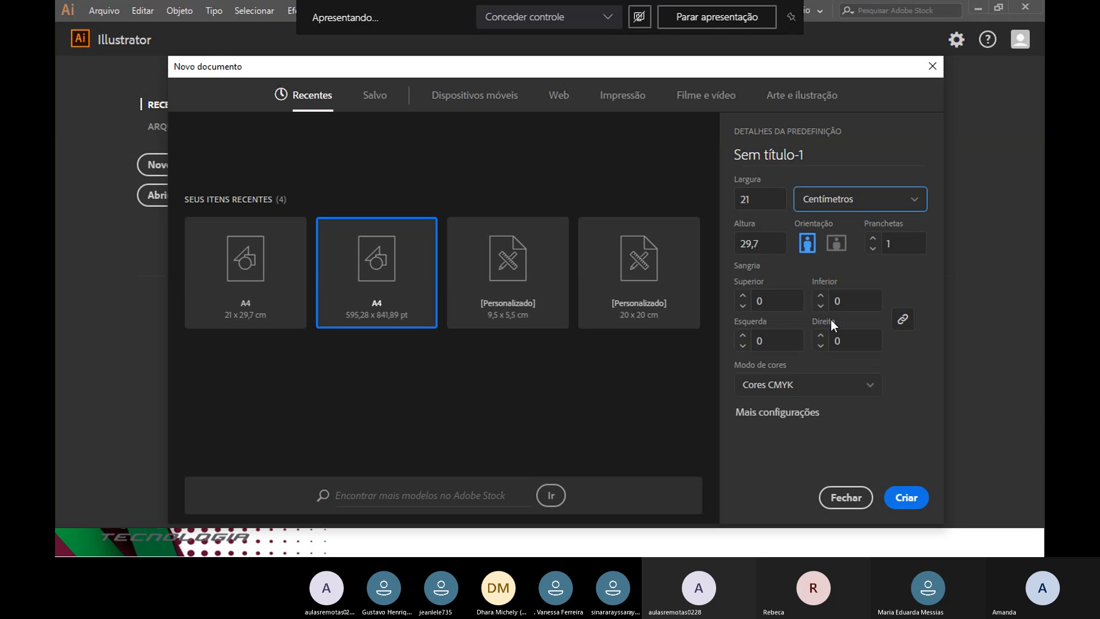
drag(807, 153, 476, 109)
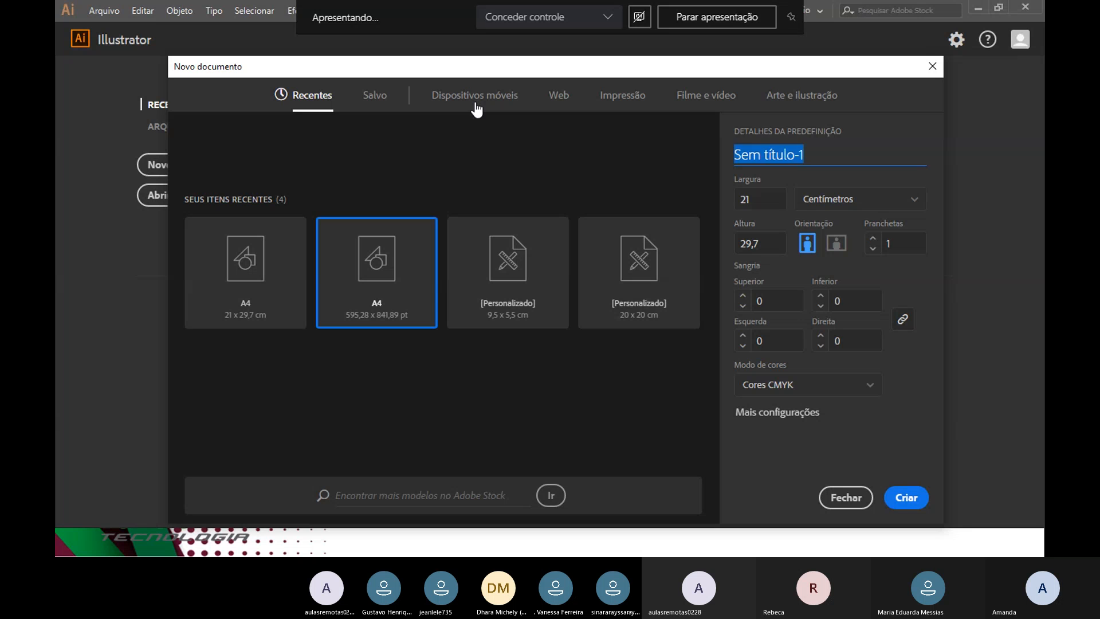
text(Lápis)
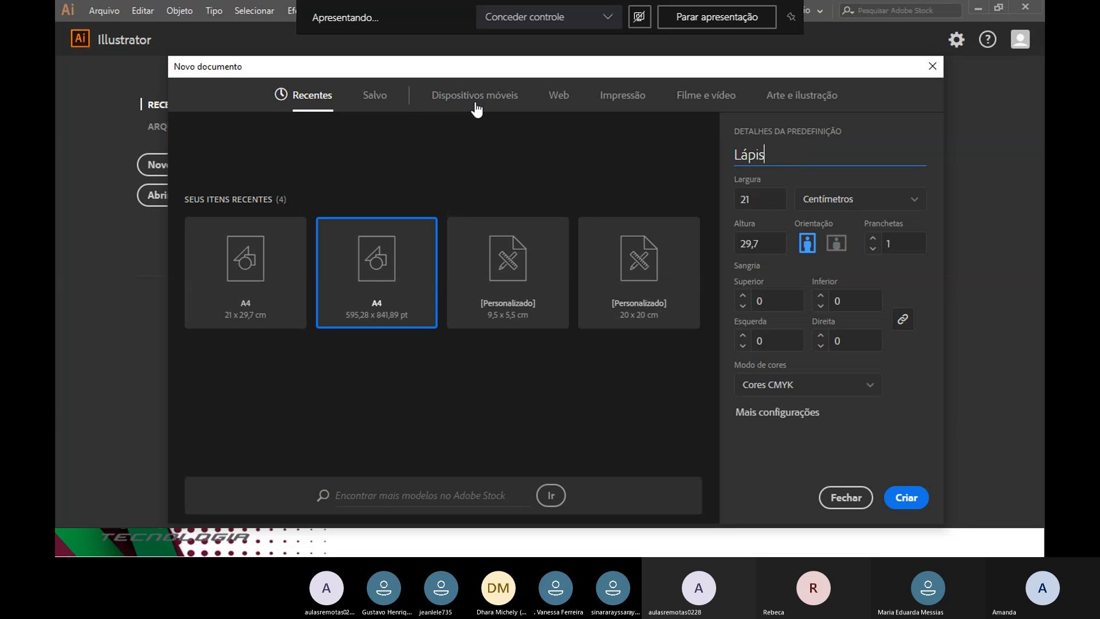
key(Return)
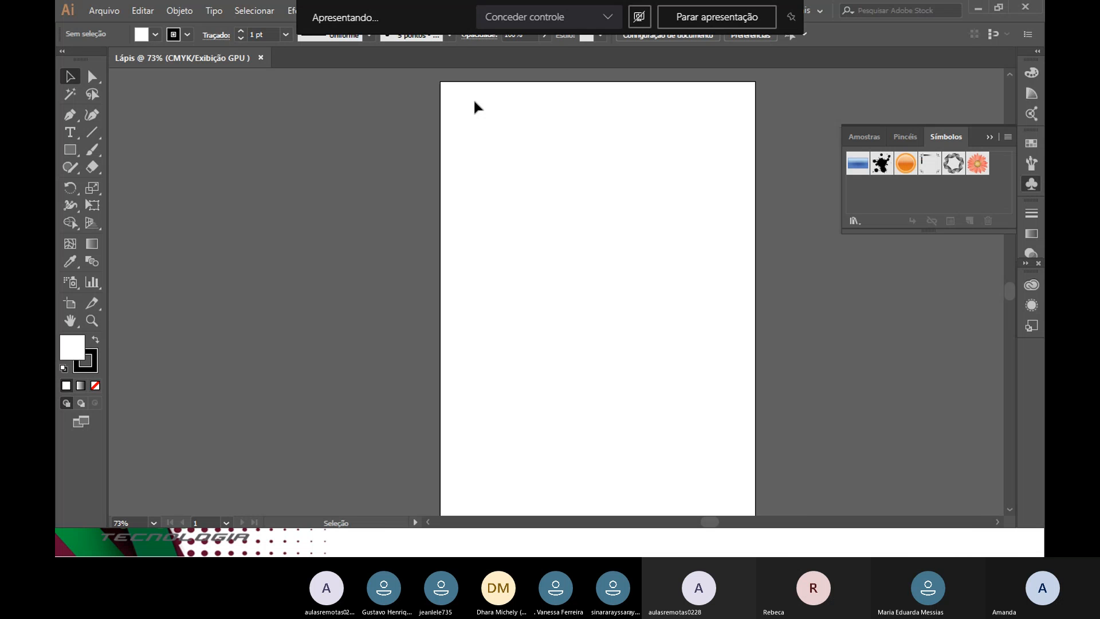
Step: Create a rectangle 10 mm wide and 100 mm high in the upper half of the artboard
click(77, 154)
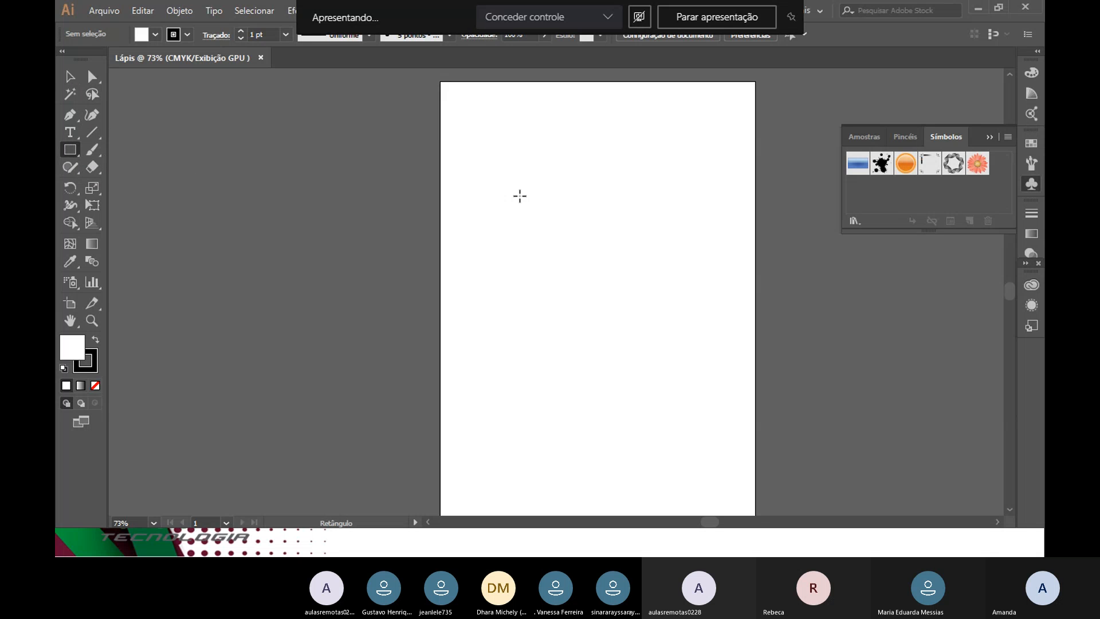
click(520, 199)
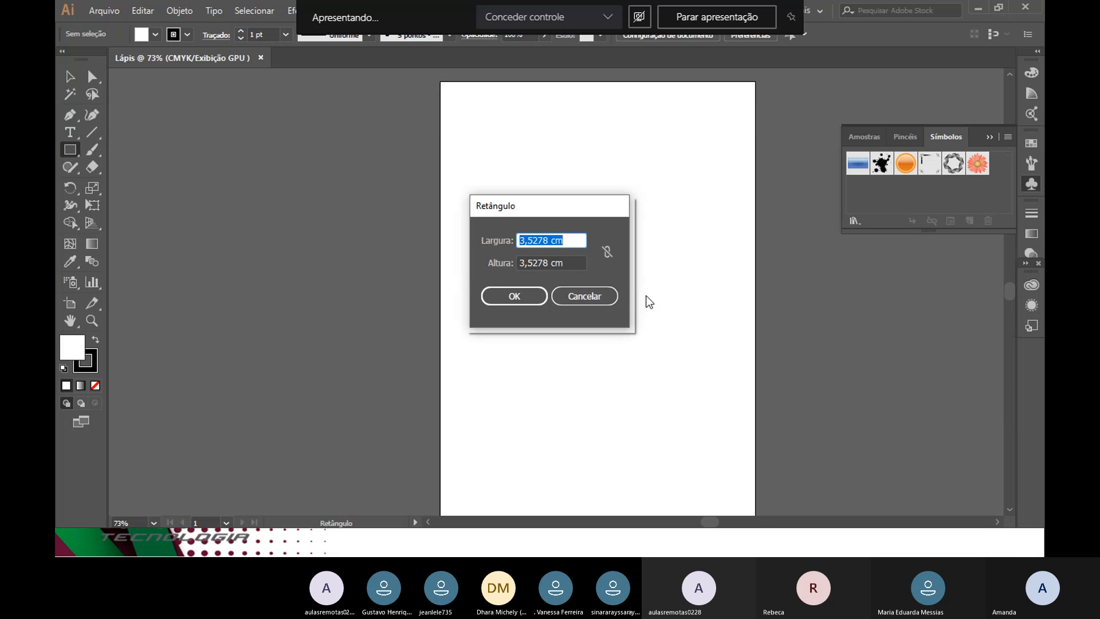
text(10 mm)
key(Tab)
text(100)
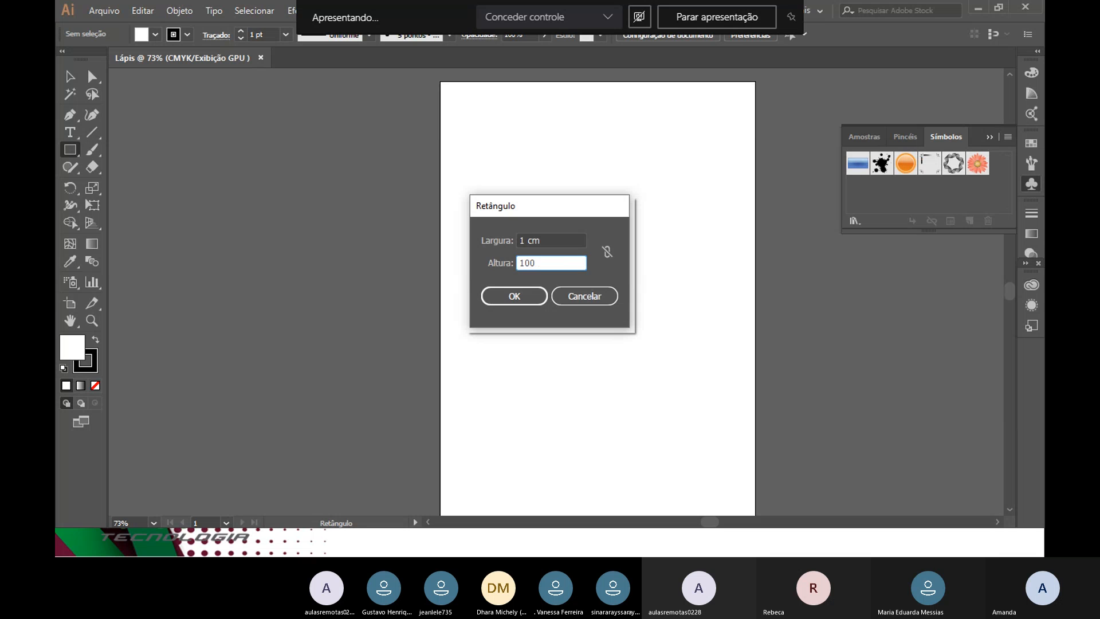
text(mm)
key(Return)
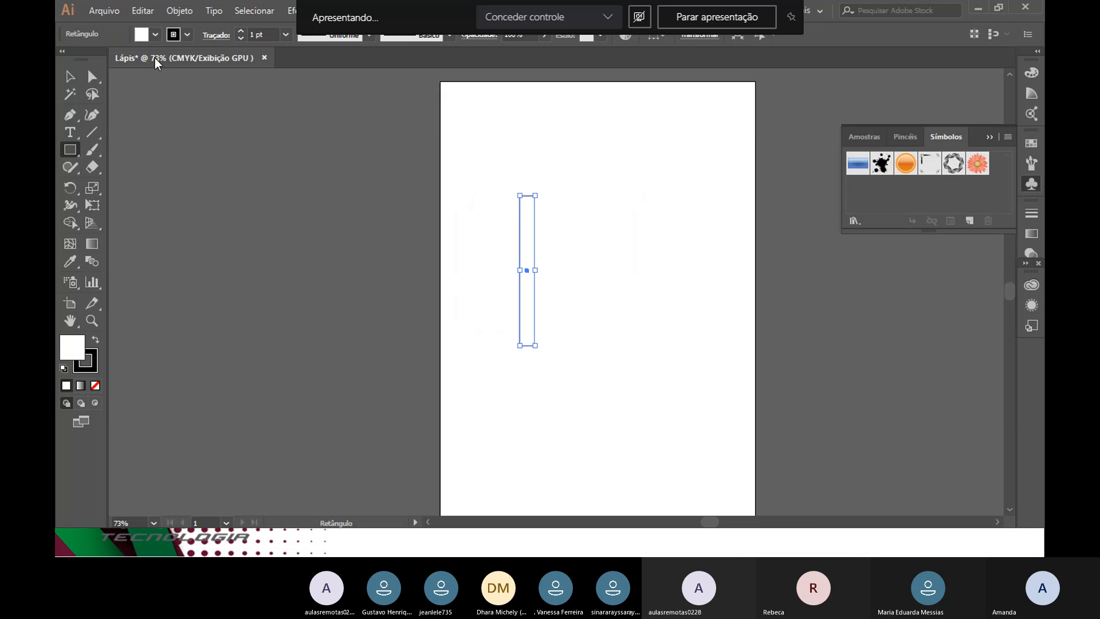
Step: Fill the rectangle with yellow and move it closer to the middle of the artboard
click(155, 34)
click(112, 61)
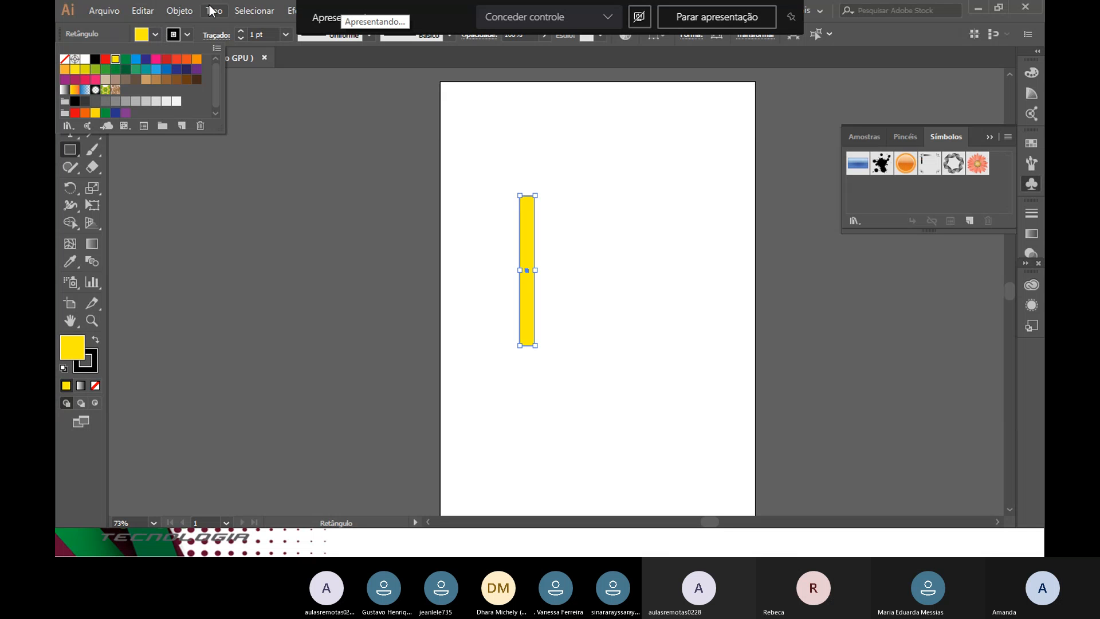
click(156, 35)
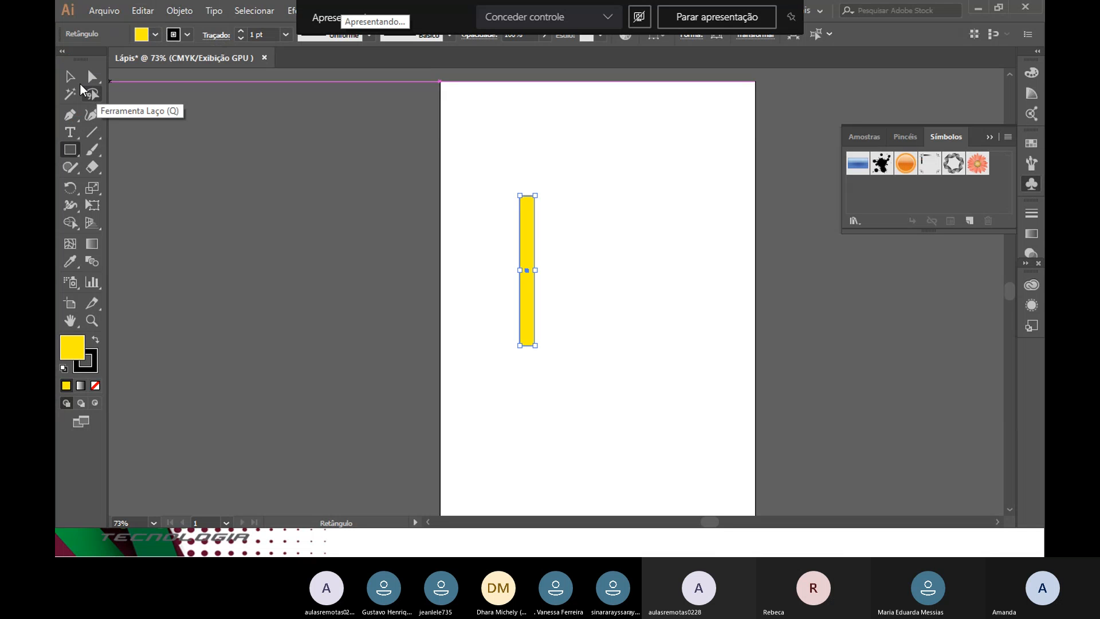
click(71, 77)
drag(531, 232, 570, 254)
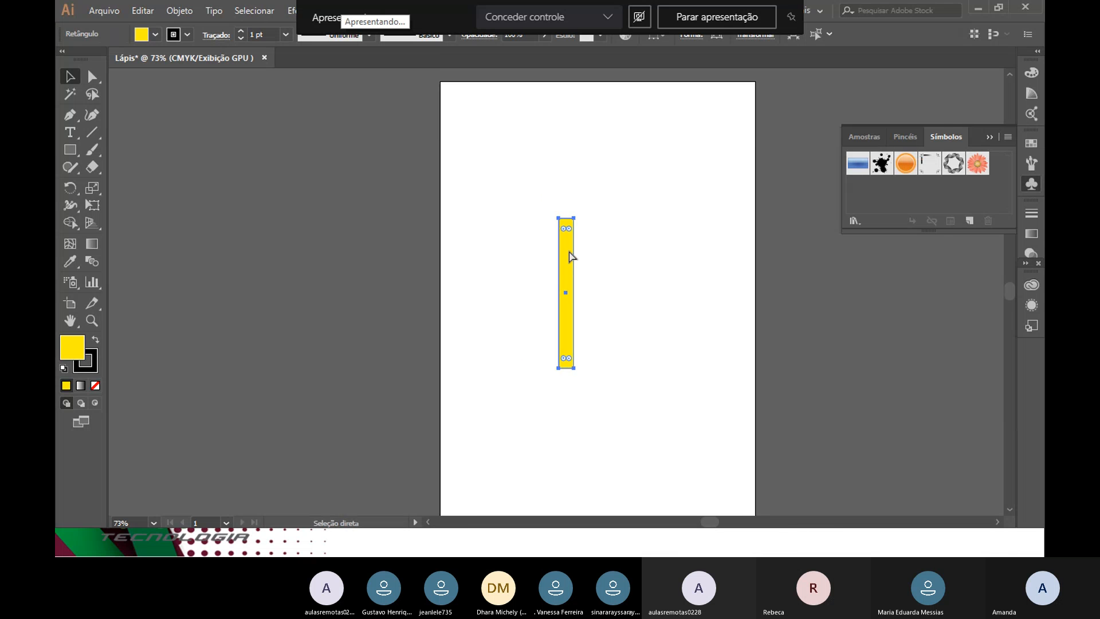
Step: Create a second rectangle 2,5 mm wide and 100 mm high to the right of the yellow one
key(ctrl+plus)
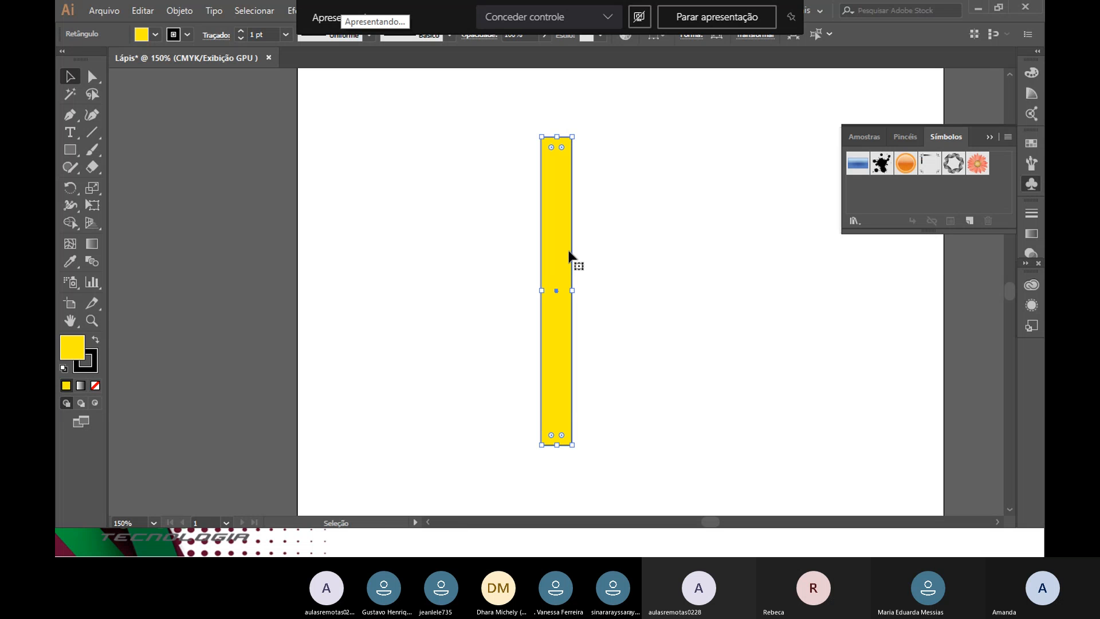
click(441, 143)
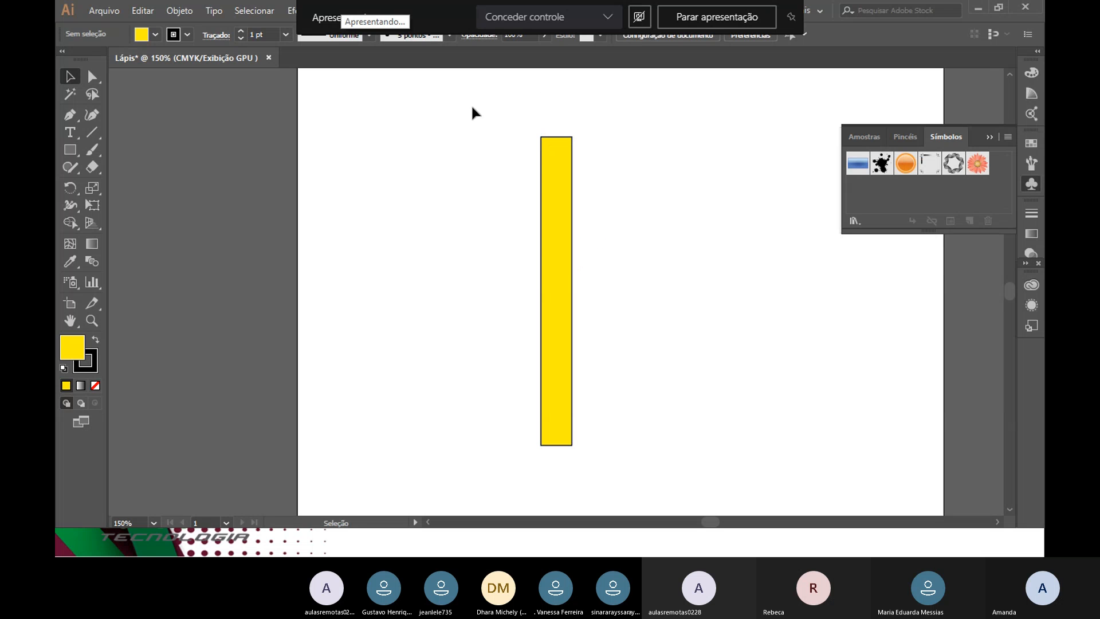
key(m)
click(633, 191)
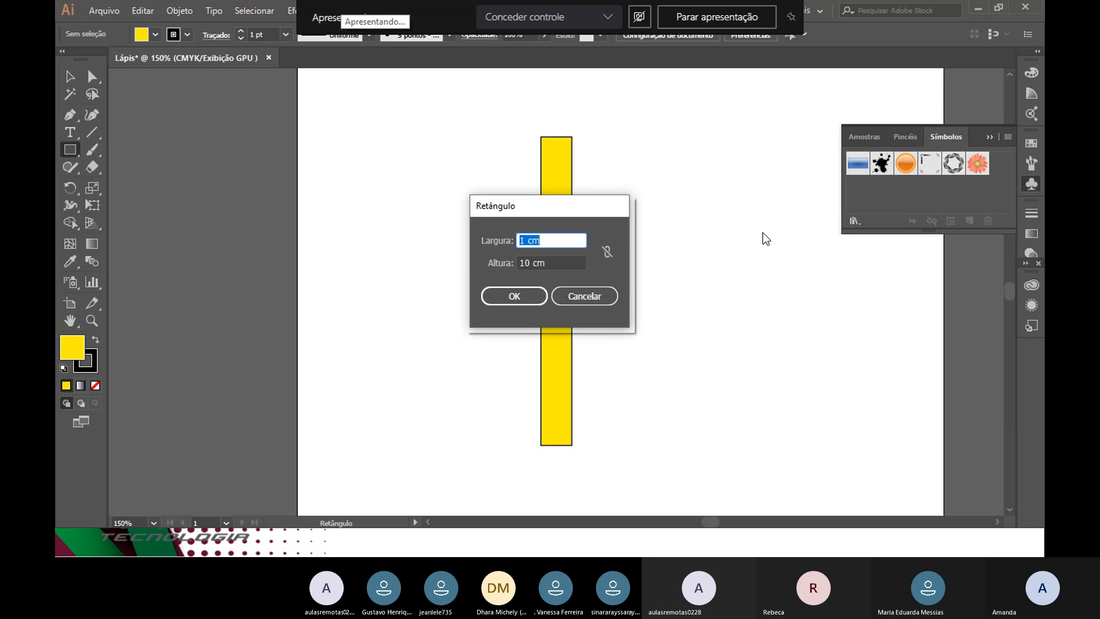
text(2,5 mm)
key(Tab)
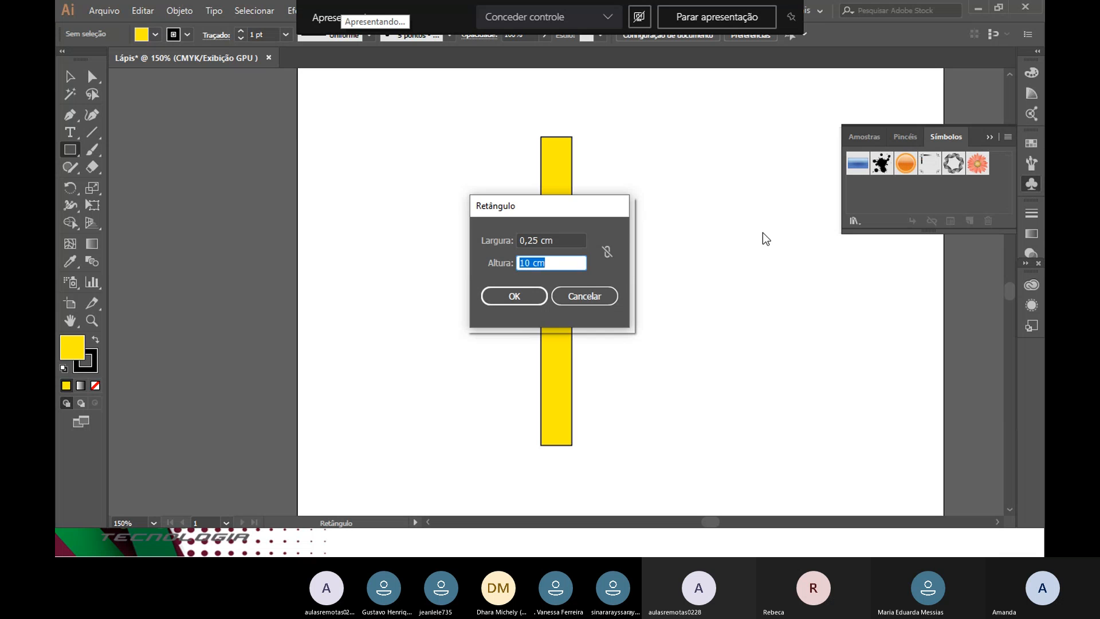
text(100 mm)
key(Return)
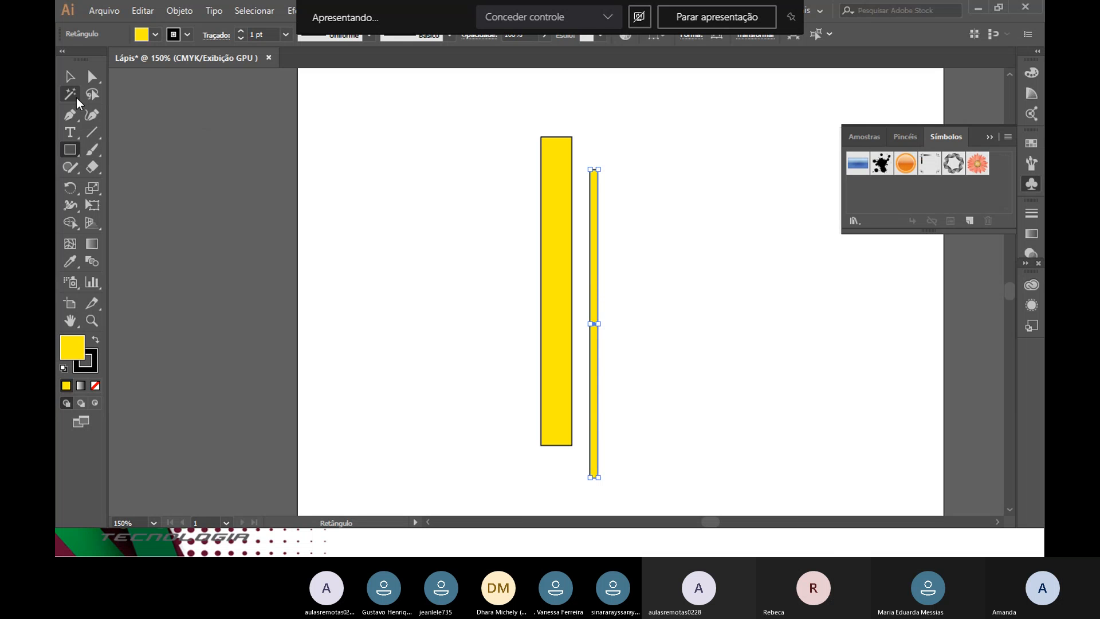
Step: Fill the narrow rectangle with orange
click(157, 36)
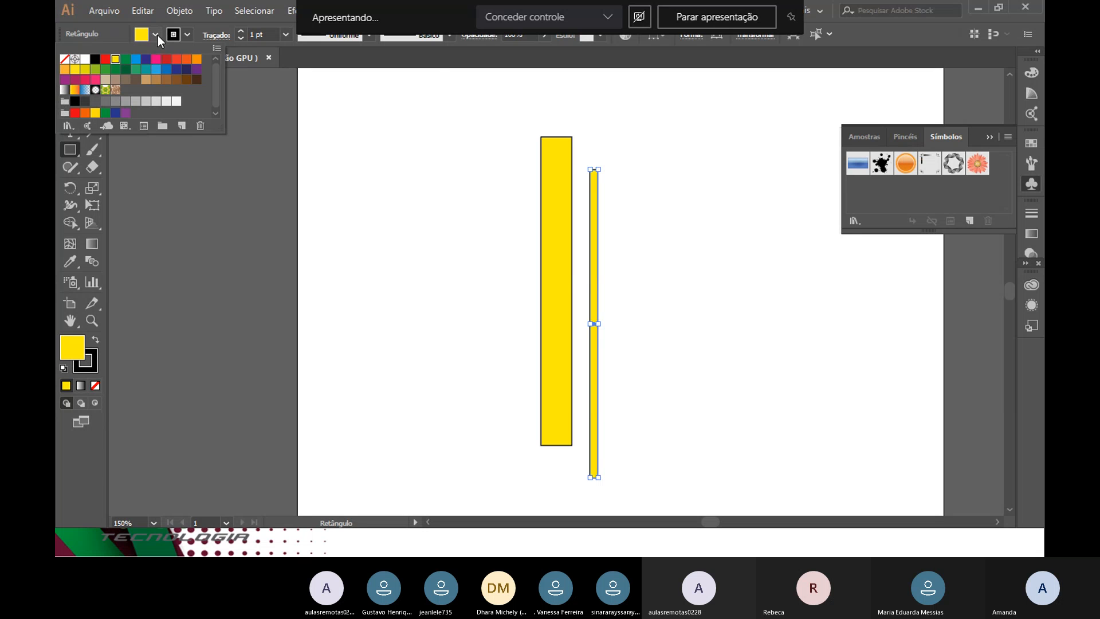
click(197, 60)
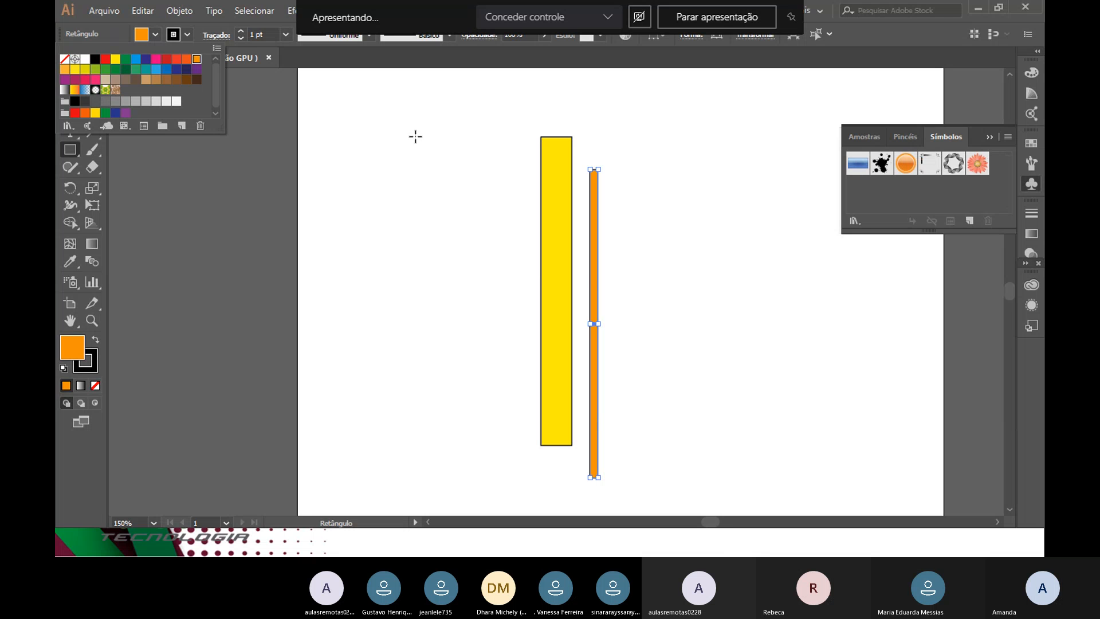
click(157, 37)
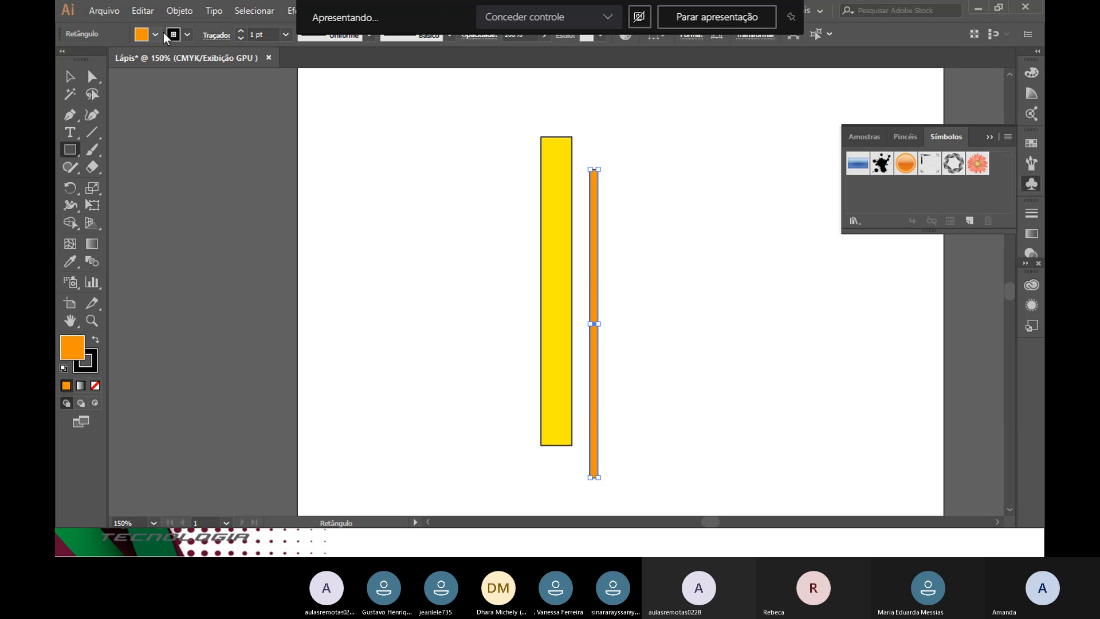
Step: Align the yellow and orange rectangles to each other by their bottom and left edges
click(70, 76)
drag(465, 122, 665, 504)
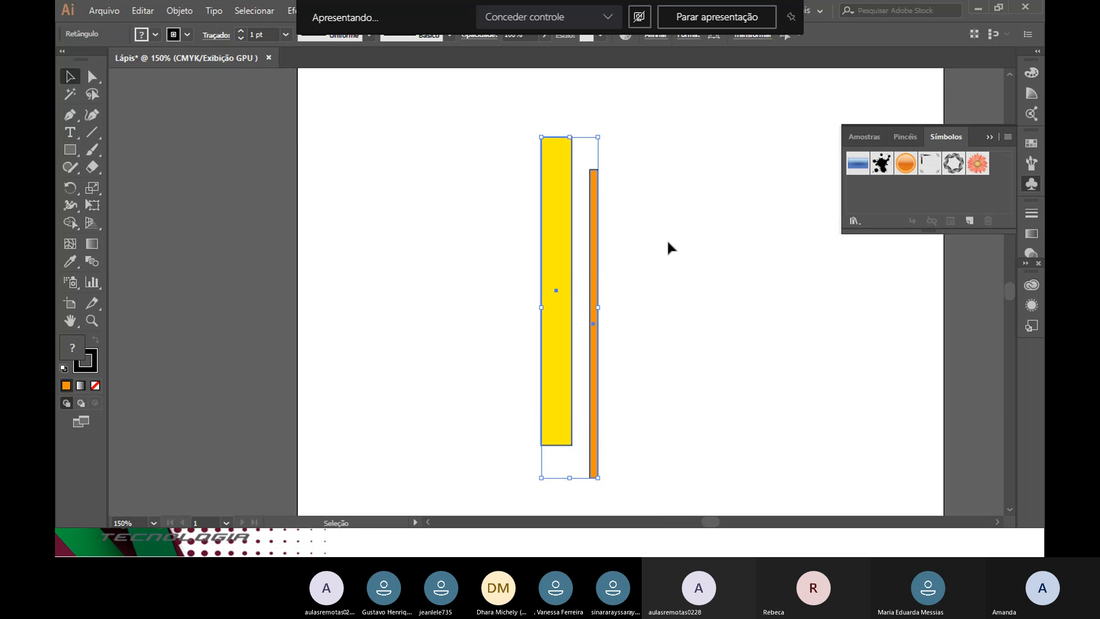
key(shift+F7)
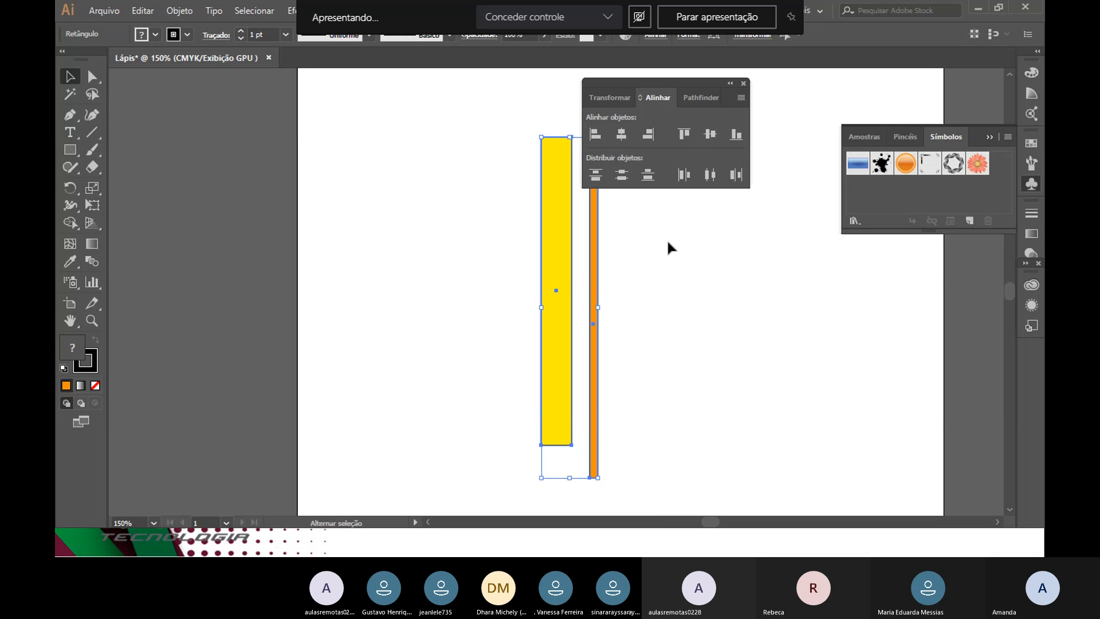
drag(662, 80, 745, 86)
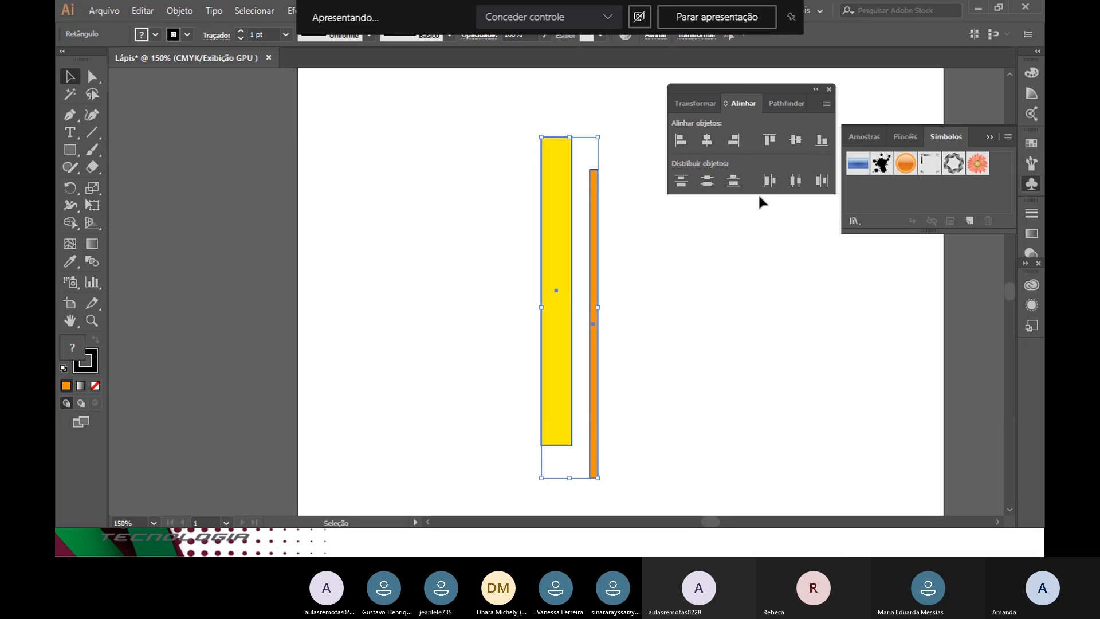
click(823, 141)
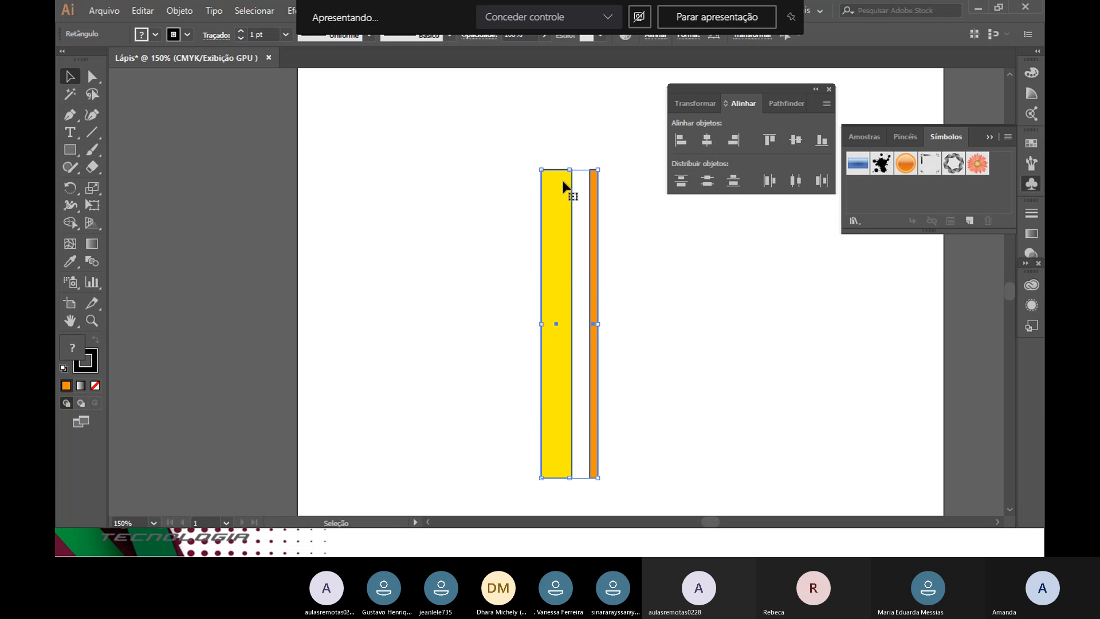
click(687, 140)
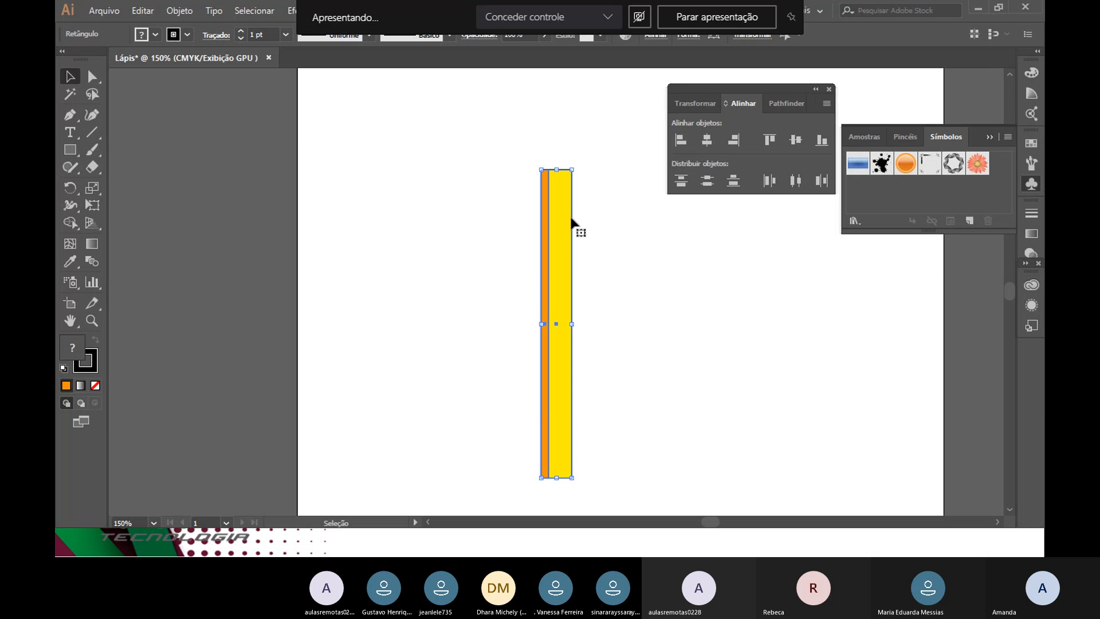
Step: Select only the narrow orange rectangle
shift+click(539, 224)
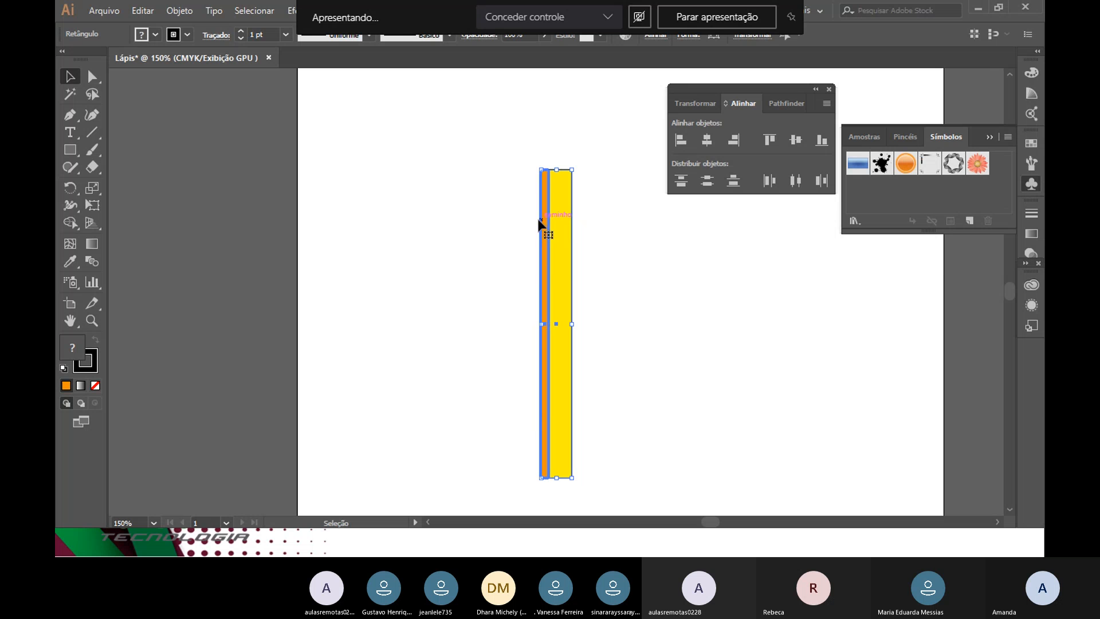
click(622, 230)
click(546, 233)
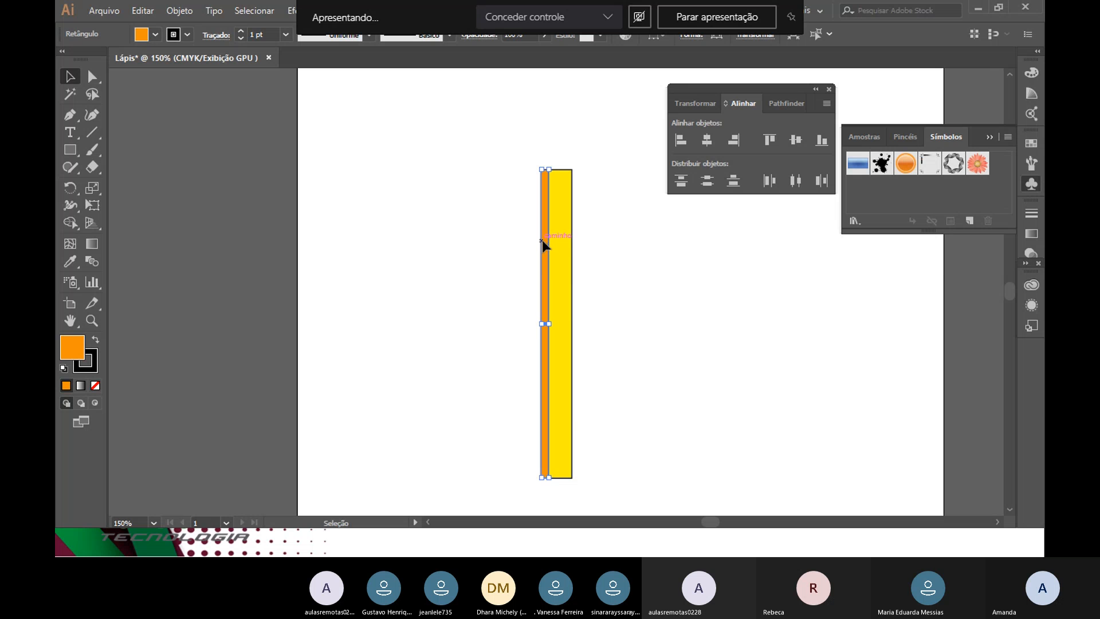
drag(542, 239, 560, 247)
key(ctrl+z)
click(72, 185)
double_click(71, 184)
drag(432, 119, 246, 115)
click(346, 256)
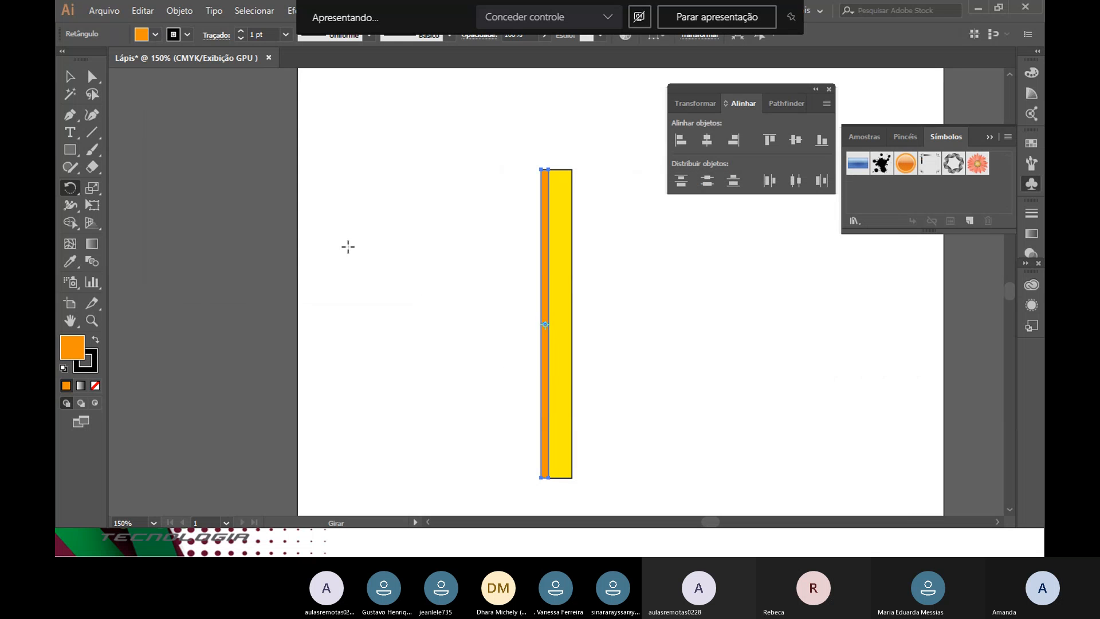
click(68, 193)
Step: Create a copy of the orange rectangle moved a distance of 0,5 cm at an angle of 0°, then deselect it
click(70, 76)
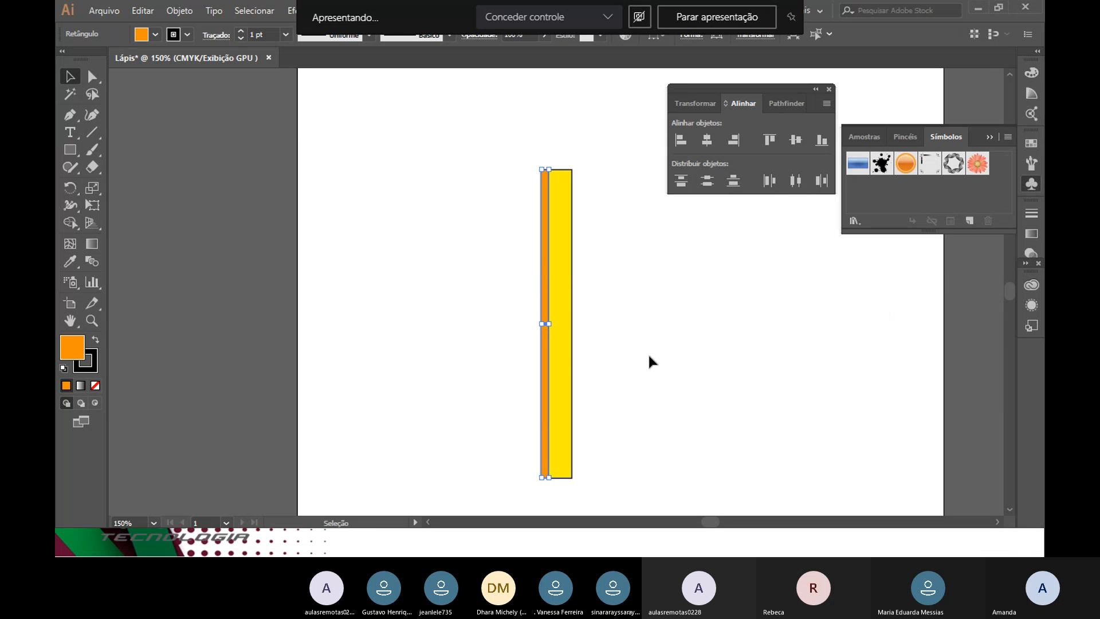
key(Return)
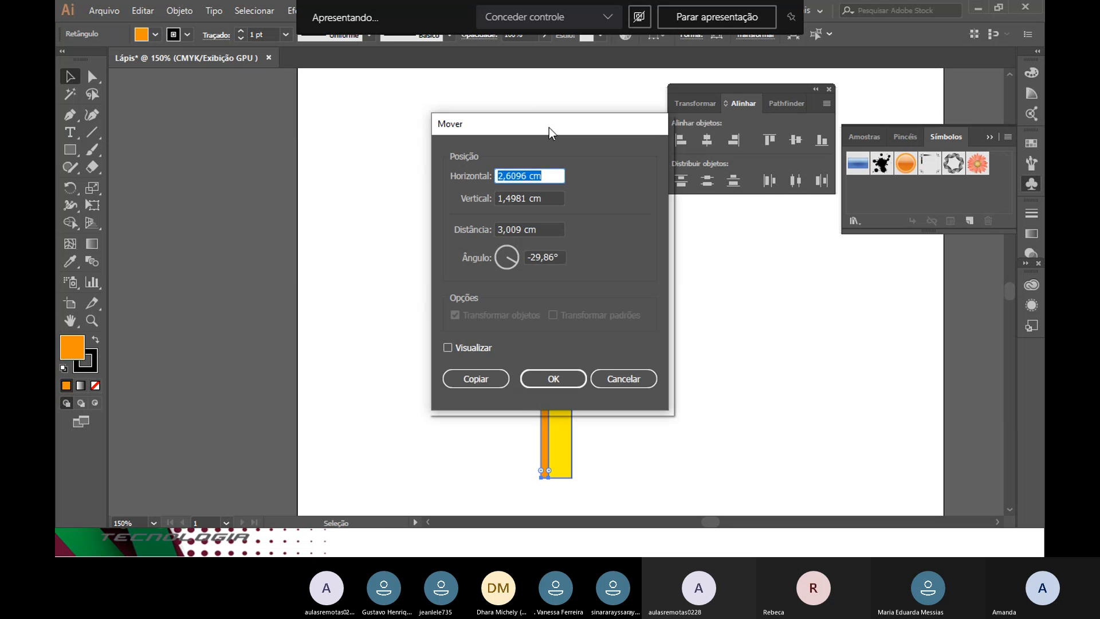
drag(548, 127, 341, 94)
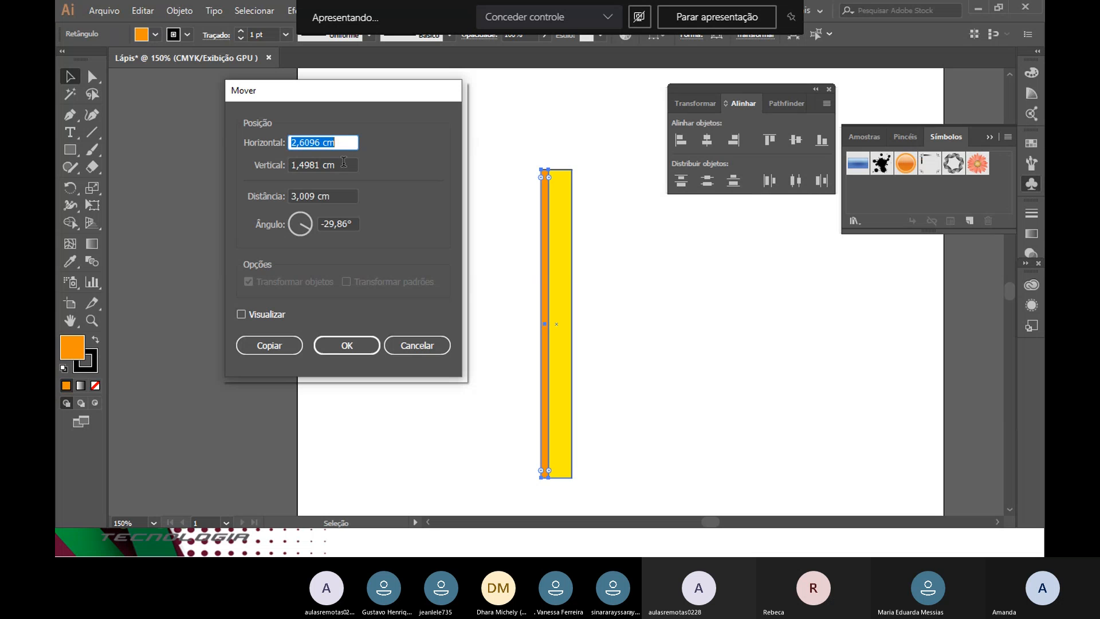
click(279, 198)
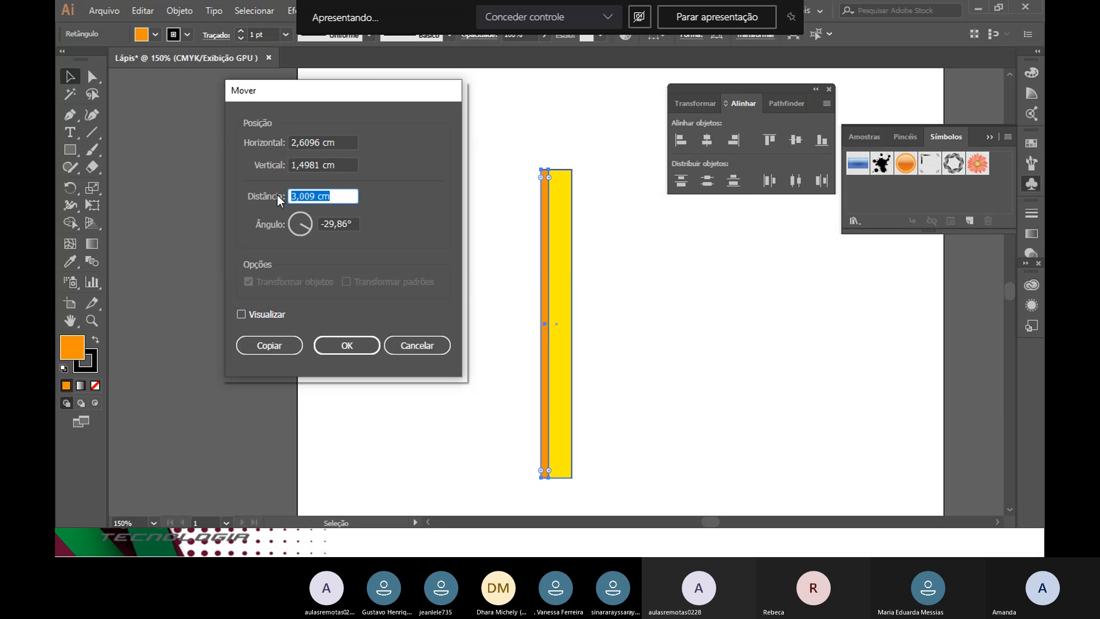
text(0,5 cm)
key(Tab)
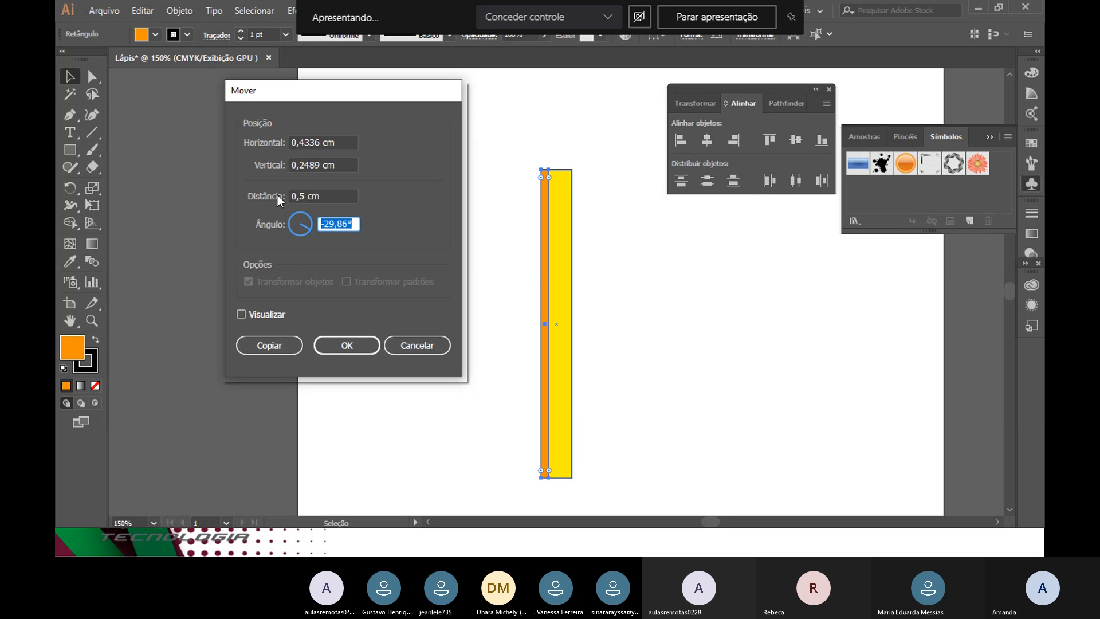
text(0)
key(Tab)
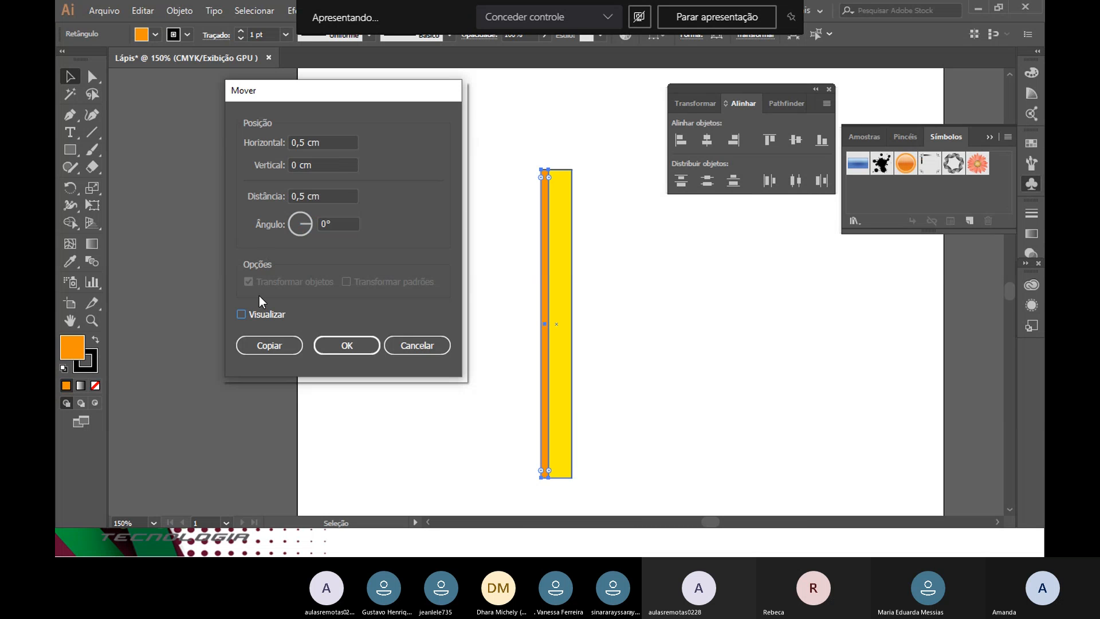
click(268, 345)
key(ctrl+d)
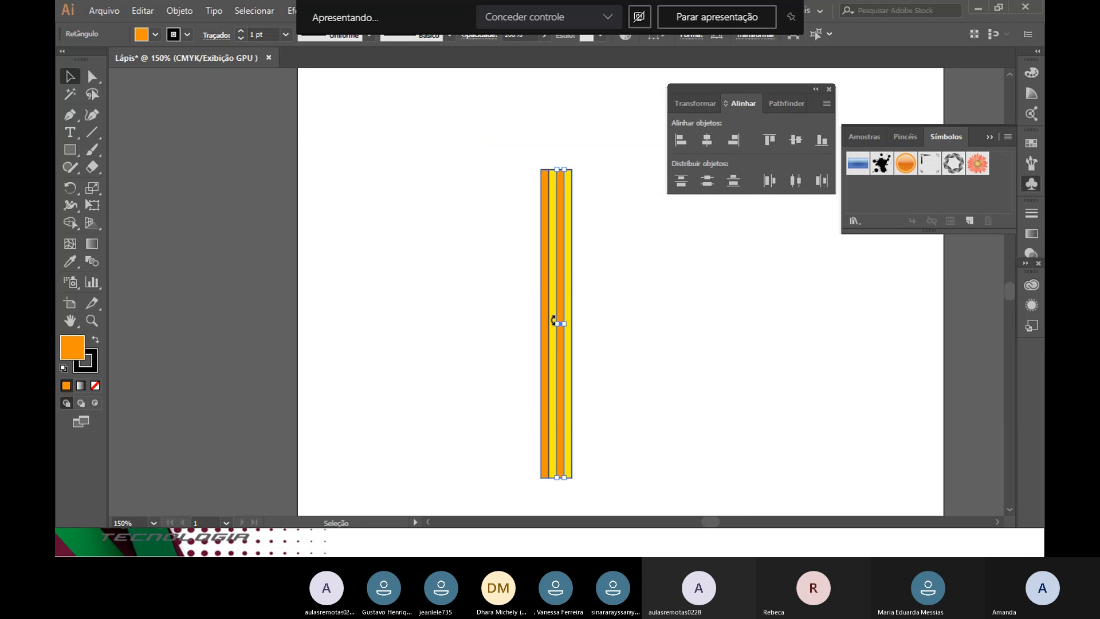
key(a)
key(v)
click(593, 173)
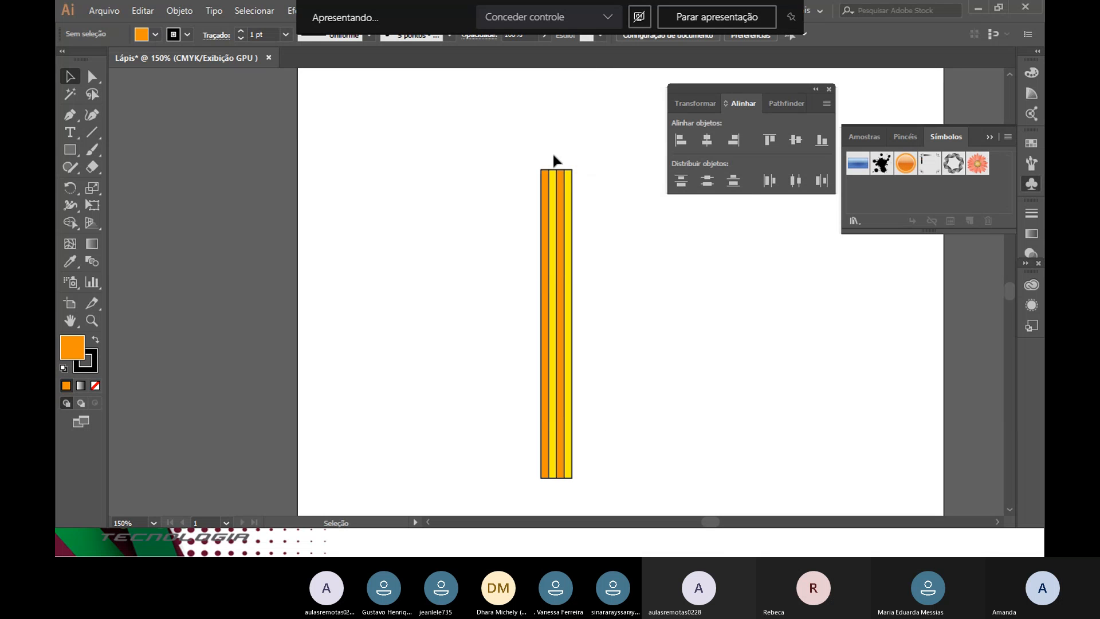
Step: Create a 3-sided polygon with a radius of 0,6 cm below and beside the striped pencil body
scroll(547, 411, down, 3)
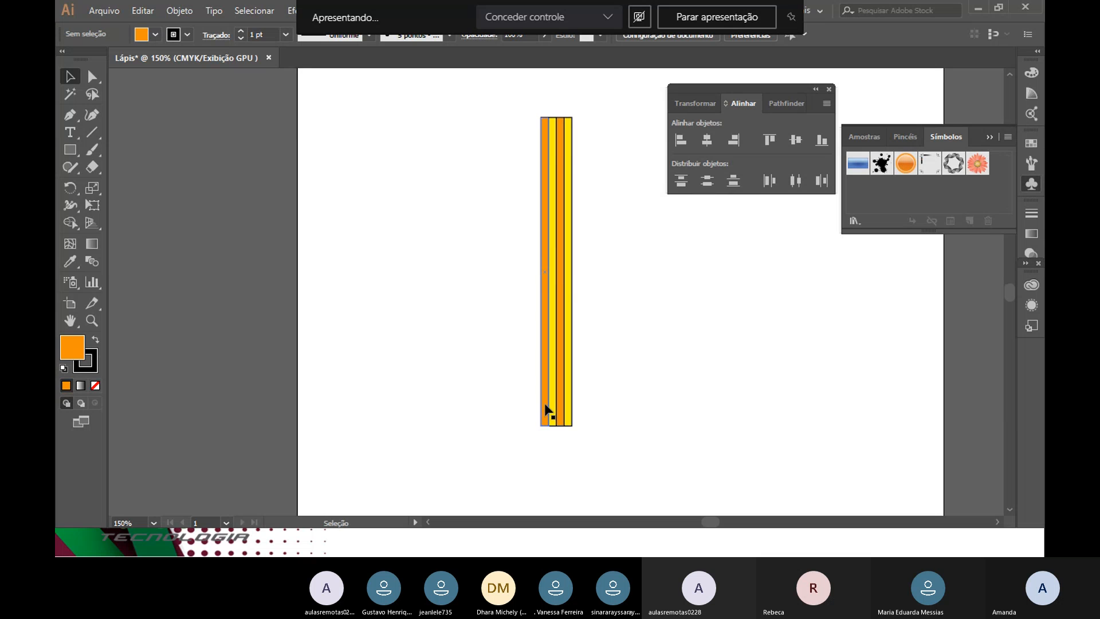
scroll(545, 407, down, 2)
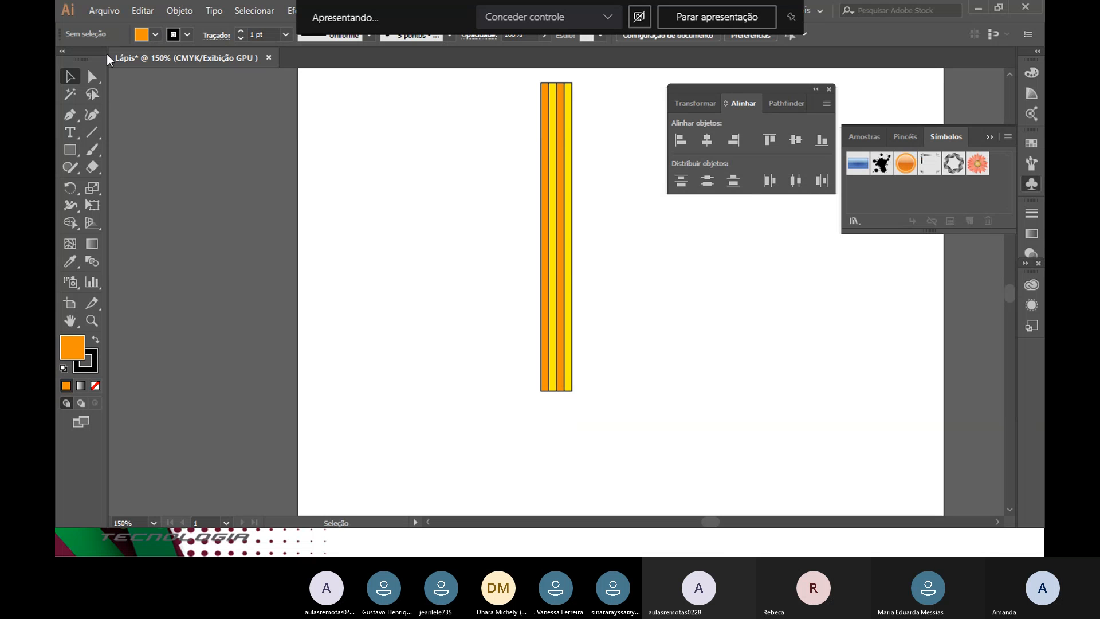
drag(64, 152, 127, 198)
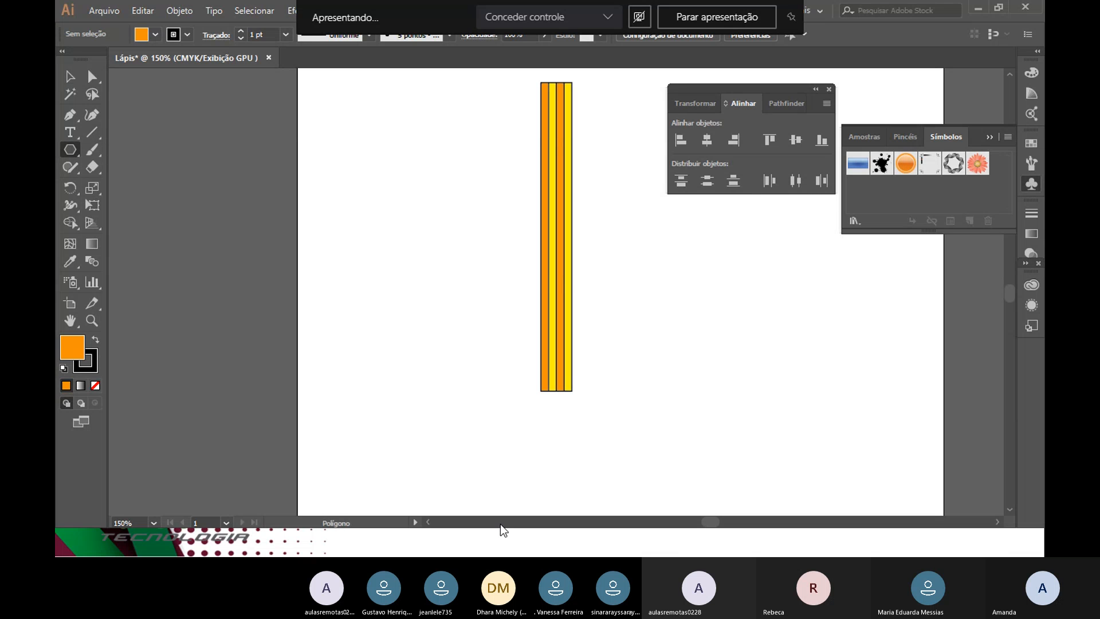
click(489, 418)
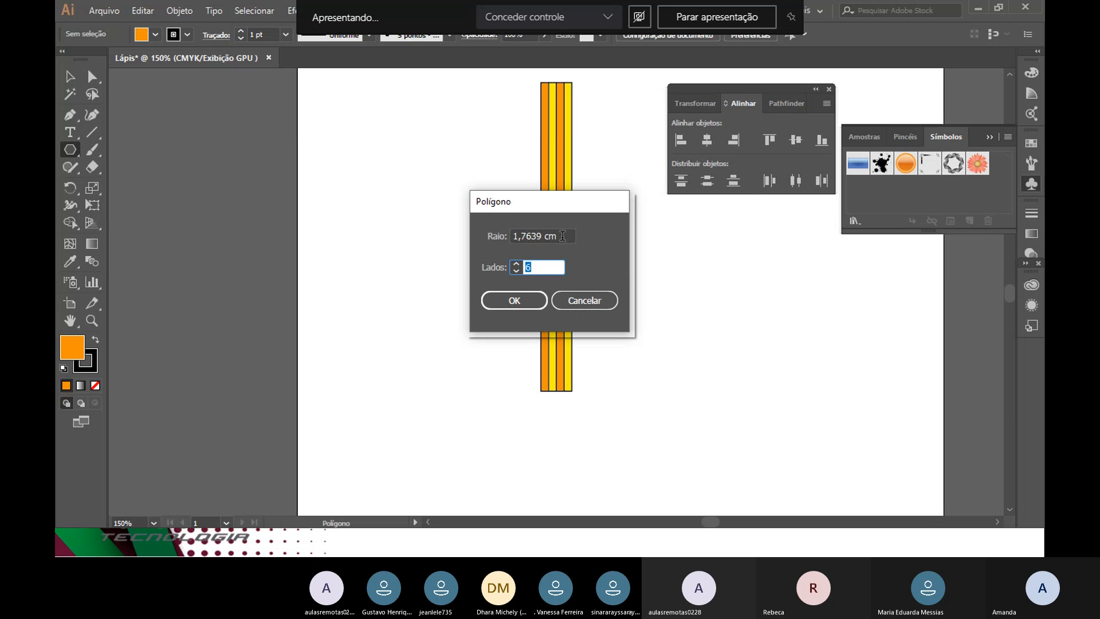
key(Tab)
text(0,6)
key(Tab)
text(3)
click(507, 301)
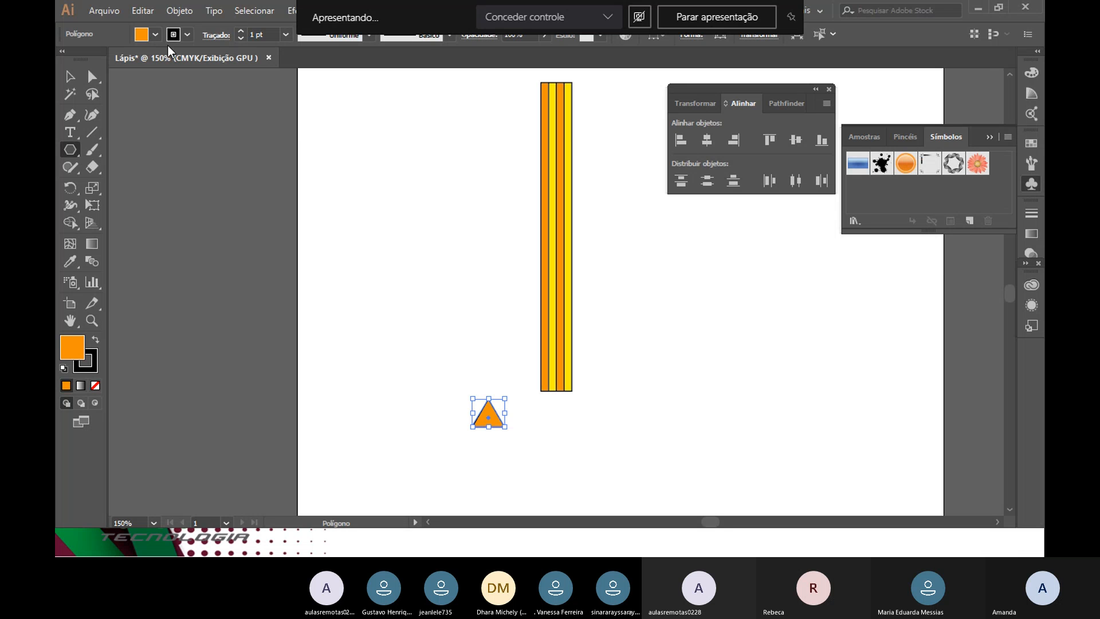
Step: Fill the triangle with a light orange swatch
click(153, 36)
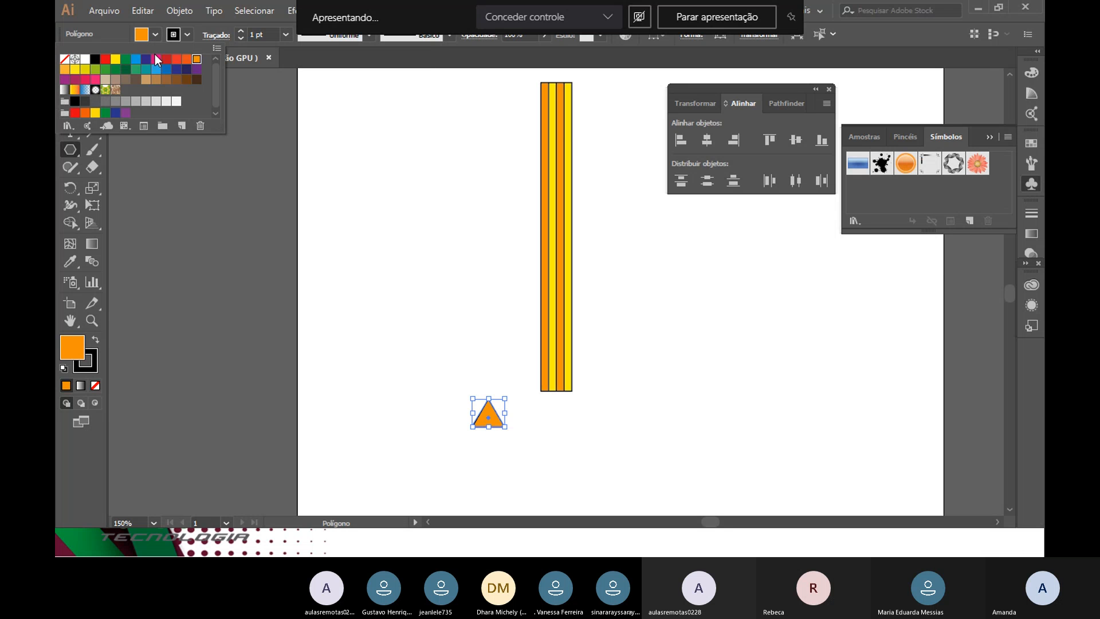
click(64, 71)
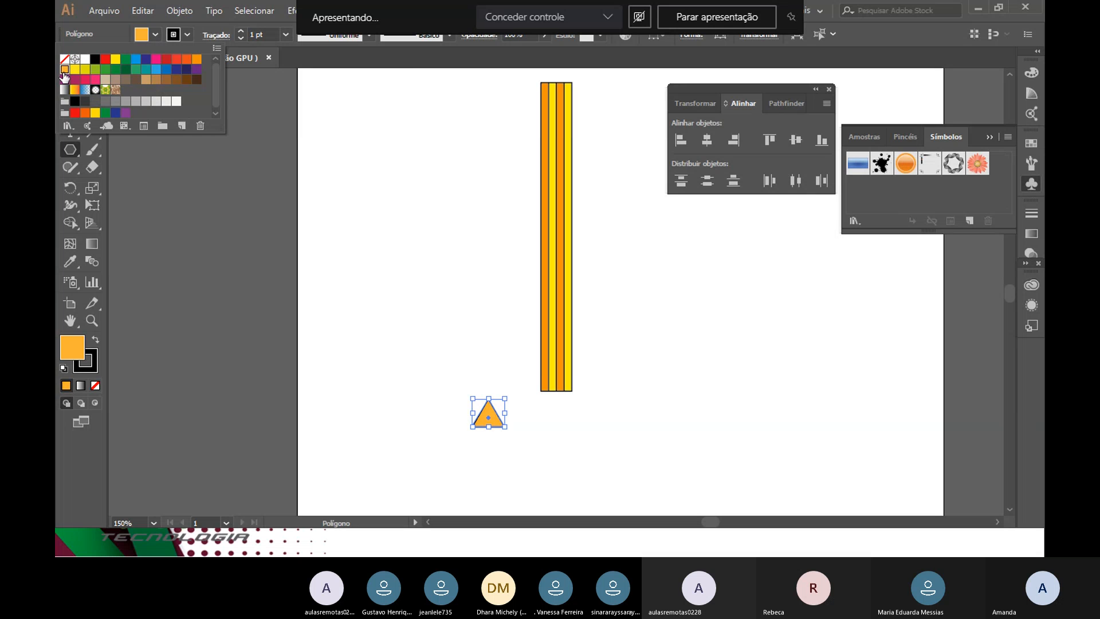
click(156, 38)
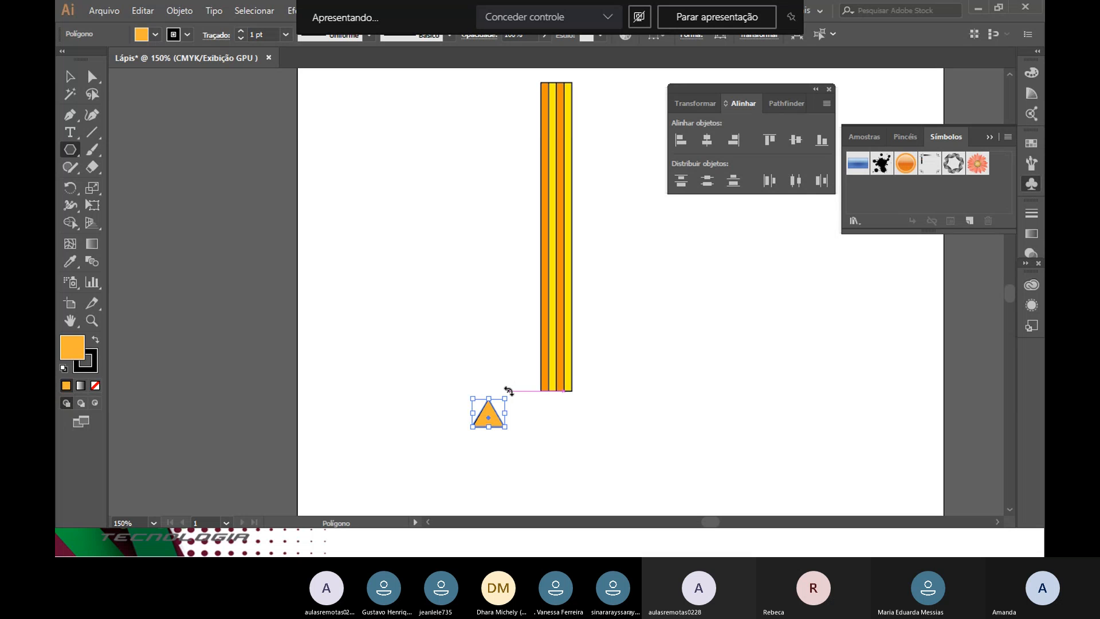
Step: Rotate the triangle by exactly 180° so that it points downwards
drag(508, 391, 427, 478)
key(ctrl+z)
click(698, 105)
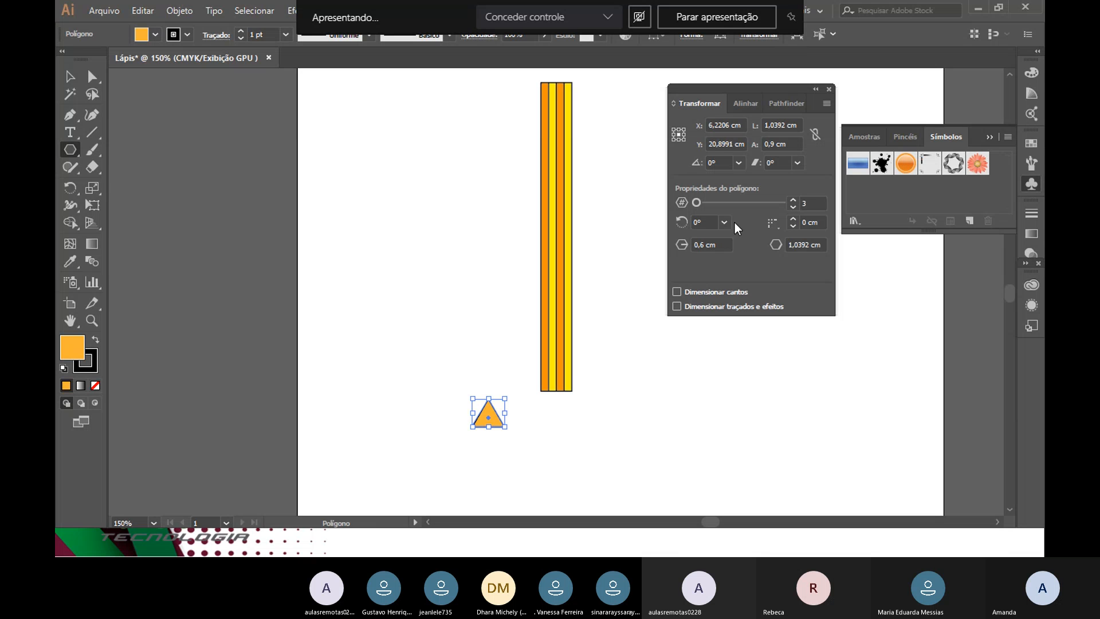
click(722, 159)
text(180)
key(Tab)
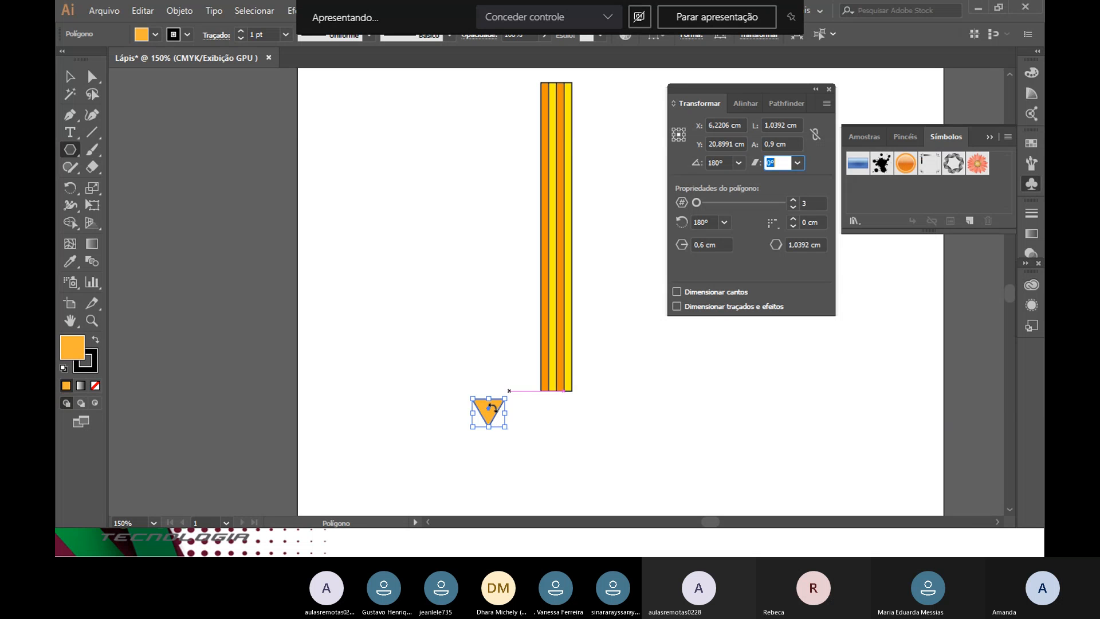
Step: Move the triangle under the striped body and nudge it until its flat edge meets the body's lower end
click(70, 76)
mouse_move(489, 409)
mouse_down()
mouse_move(552, 413)
mouse_move(567, 399)
mouse_move(557, 400)
mouse_up()
key(Down)
key(Down)
key(Down)
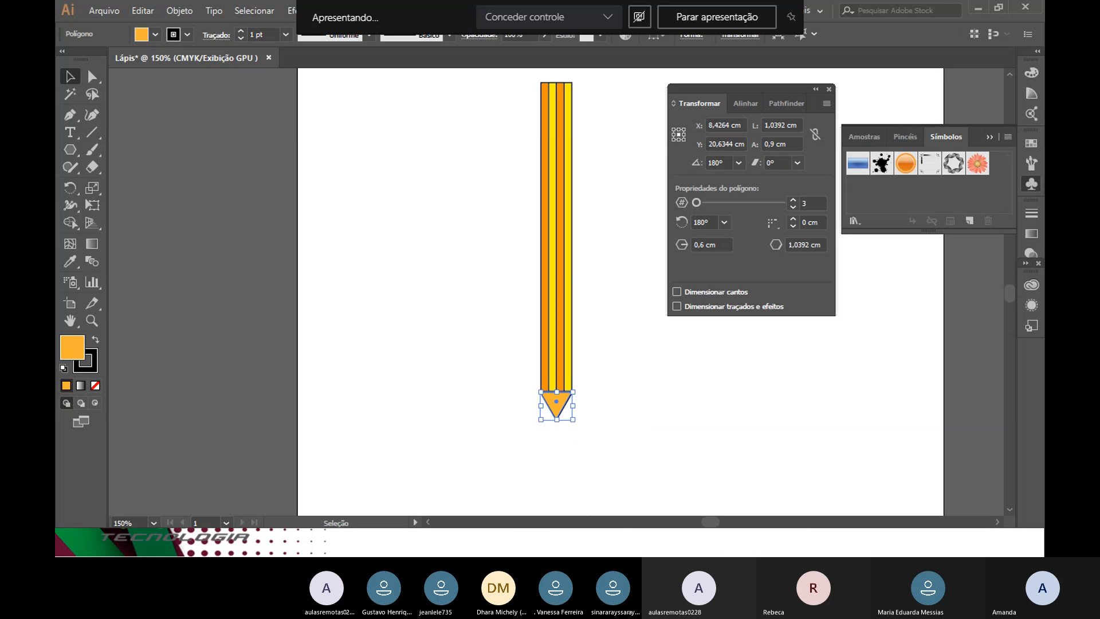
key(Up)
key(Up)
Step: Create a copy of the triangle scaled to 30% horizontally and 30% vertically with Transform Each
click(180, 12)
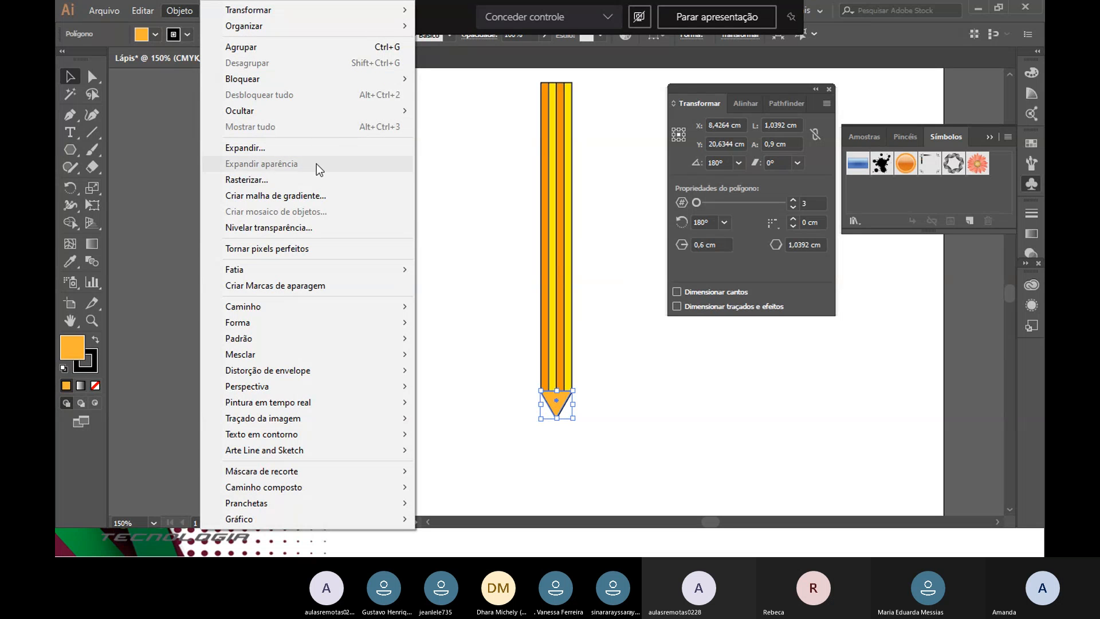
mouse_move(318, 413)
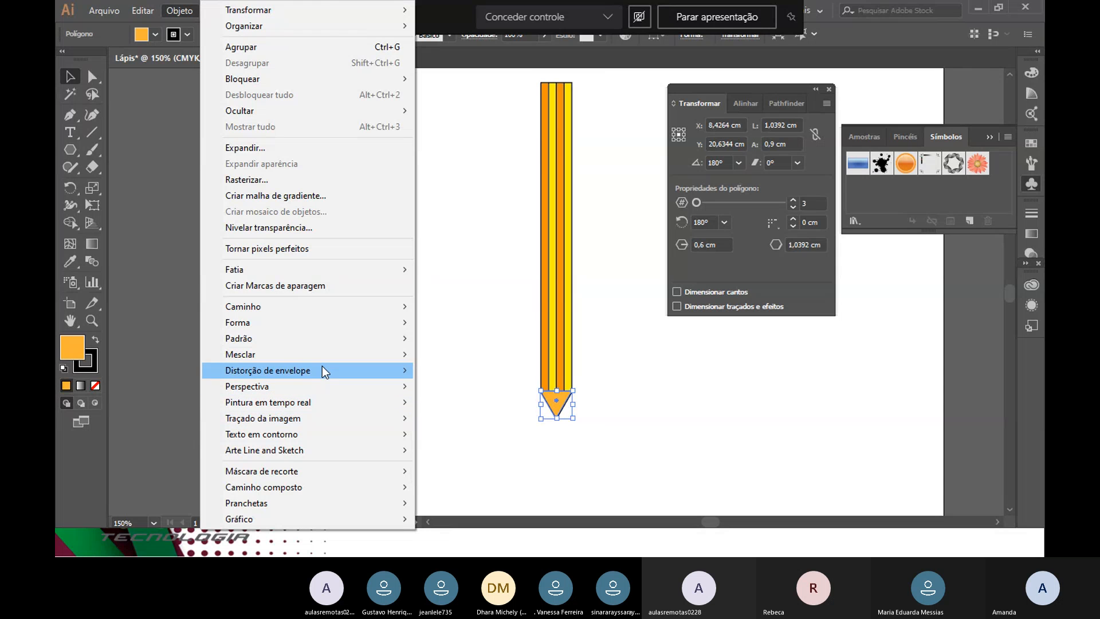
mouse_move(328, 16)
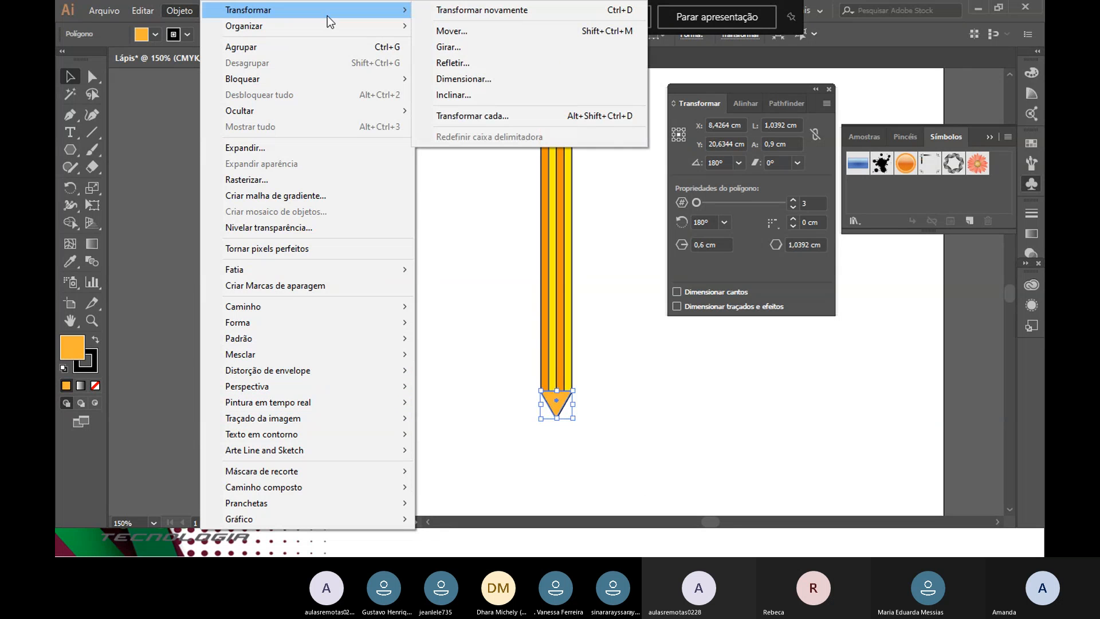
click(477, 117)
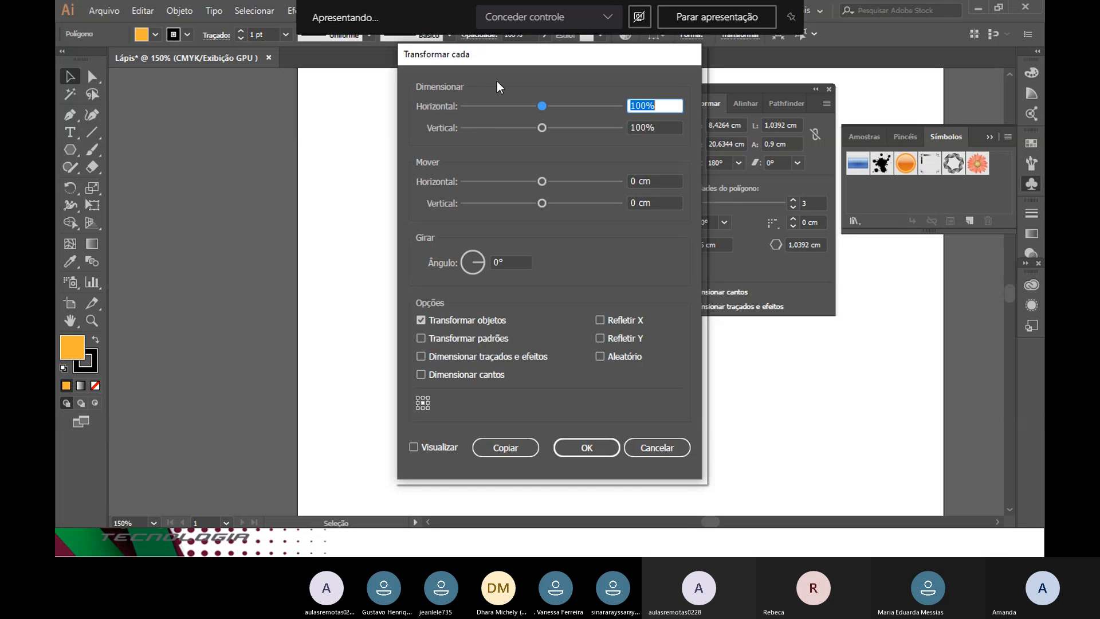
text(30)
key(Tab)
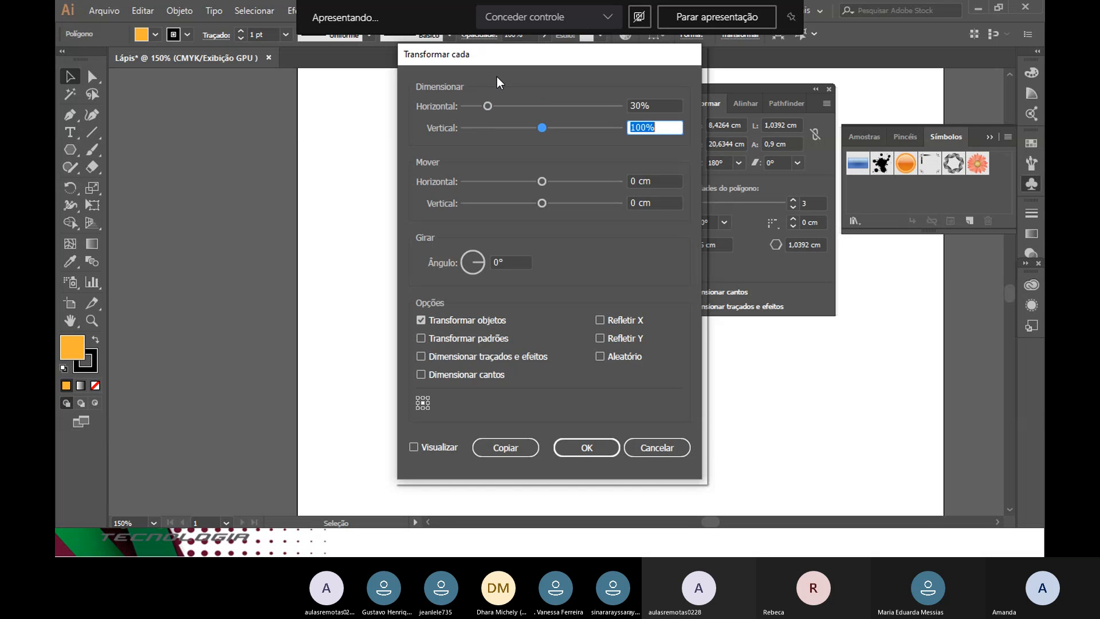
text(30)
key(Tab)
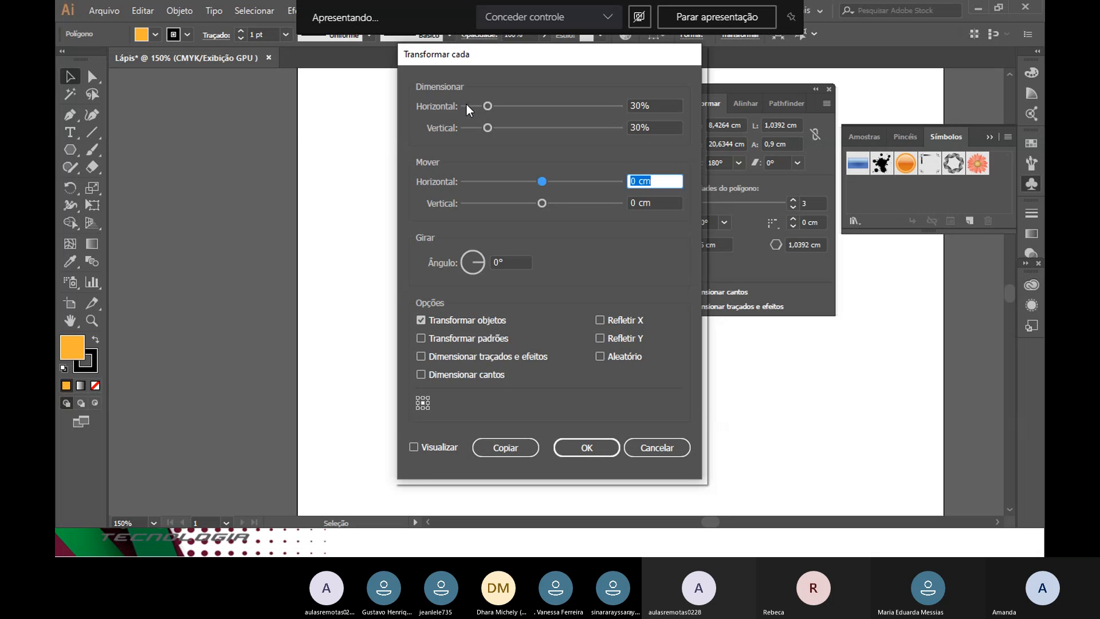
click(496, 448)
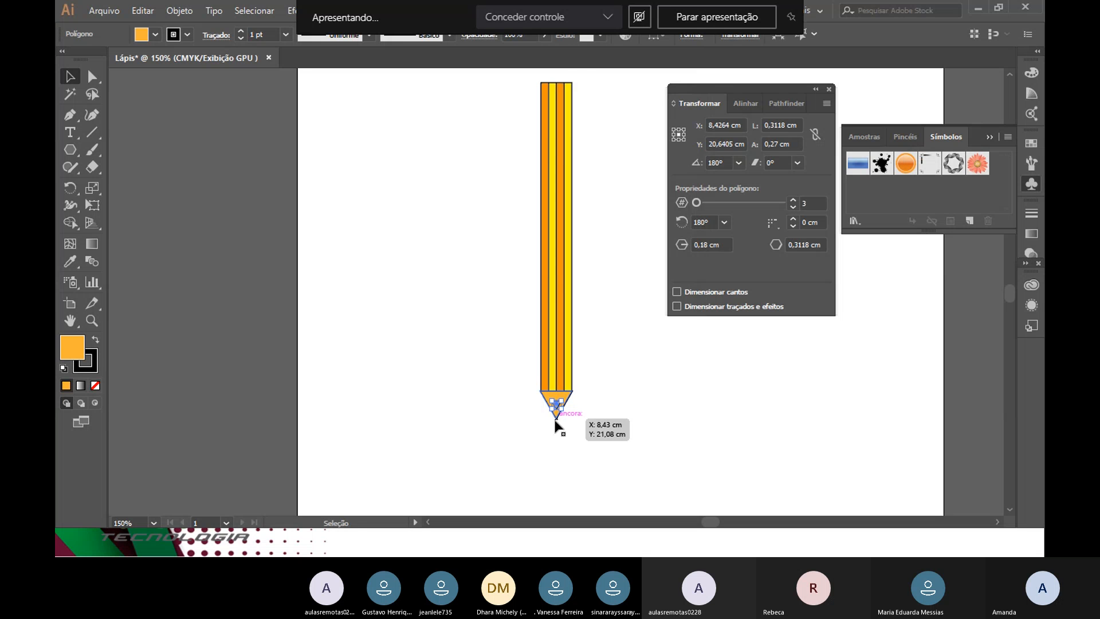
Step: Fill the small triangle copy with black
key(ctrl+plus)
key(ctrl+plus)
key(ctrl+plus)
key(ctrl+plus)
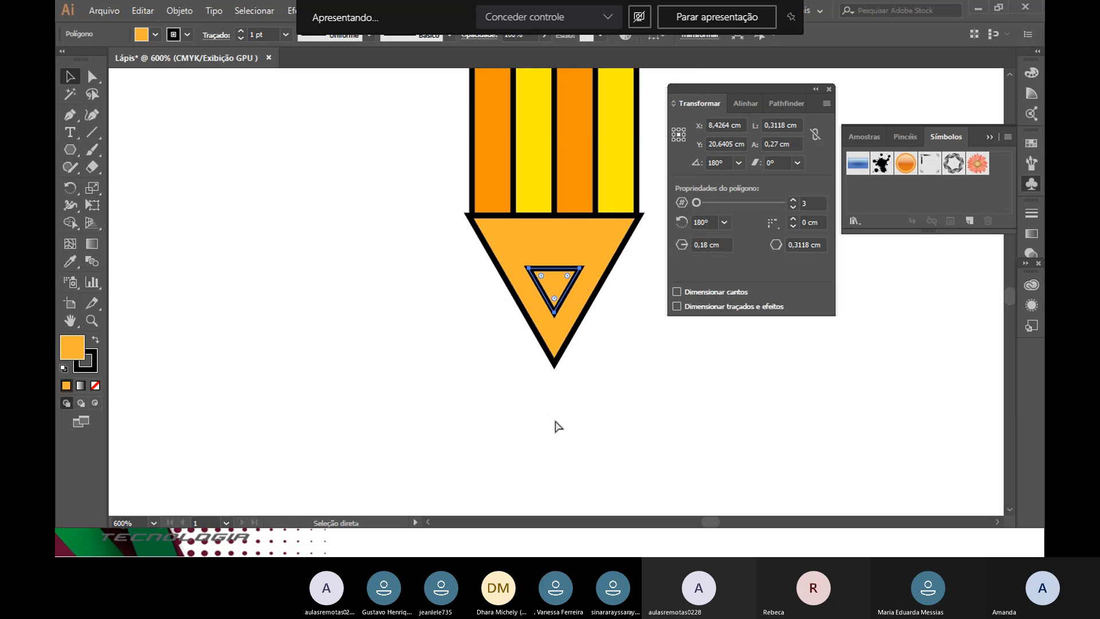
key(ctrl+plus)
key(ctrl+plus)
key(ctrl+plus)
key(ctrl+minus)
key(v)
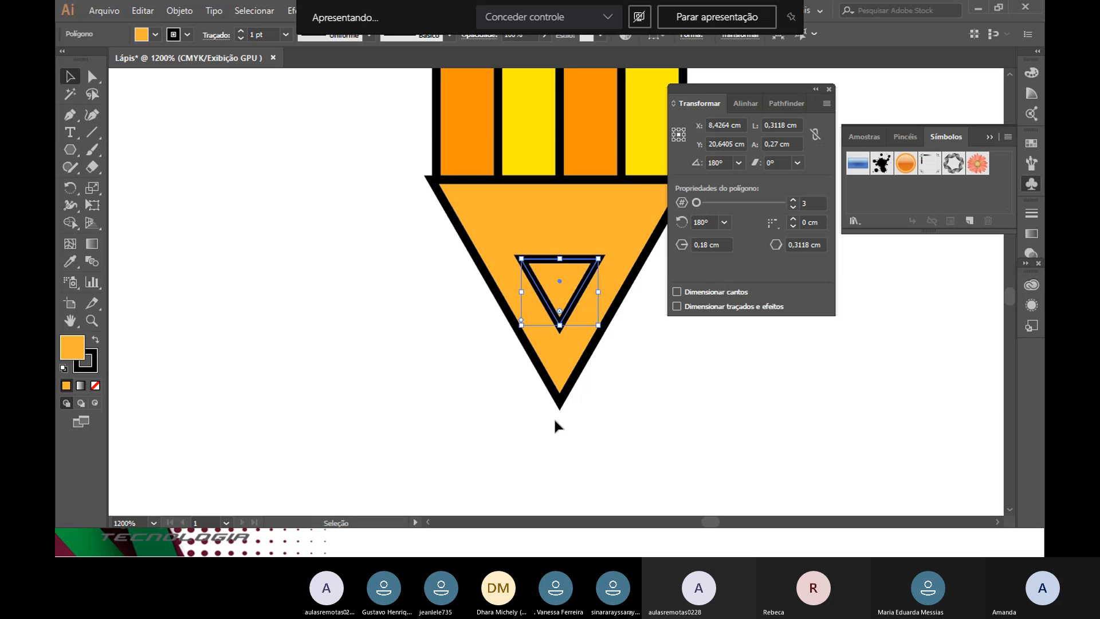
click(148, 36)
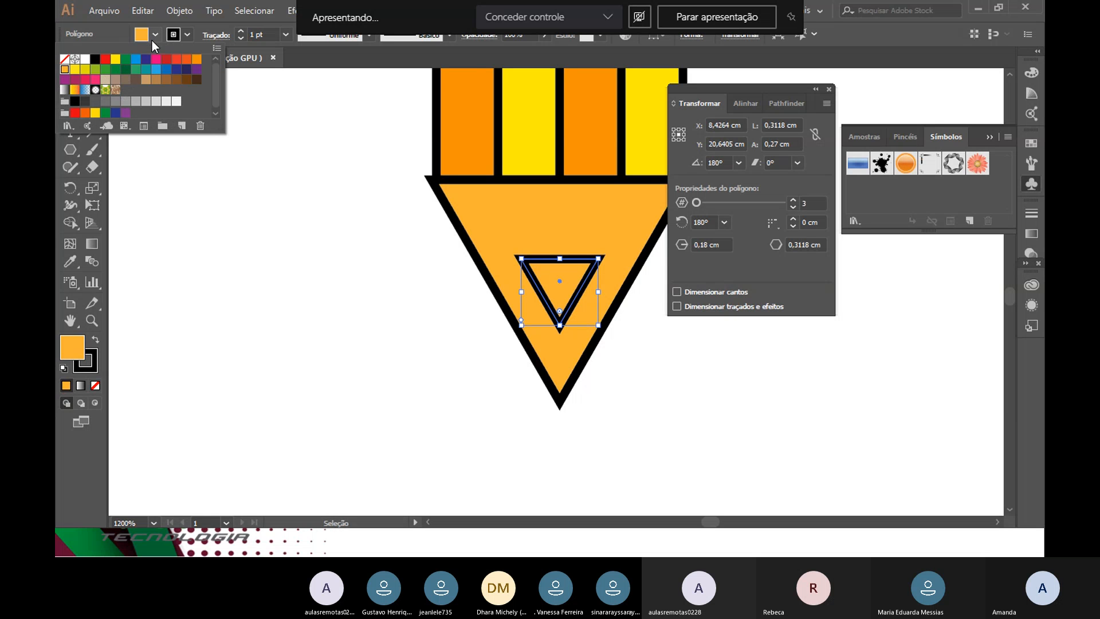
click(95, 59)
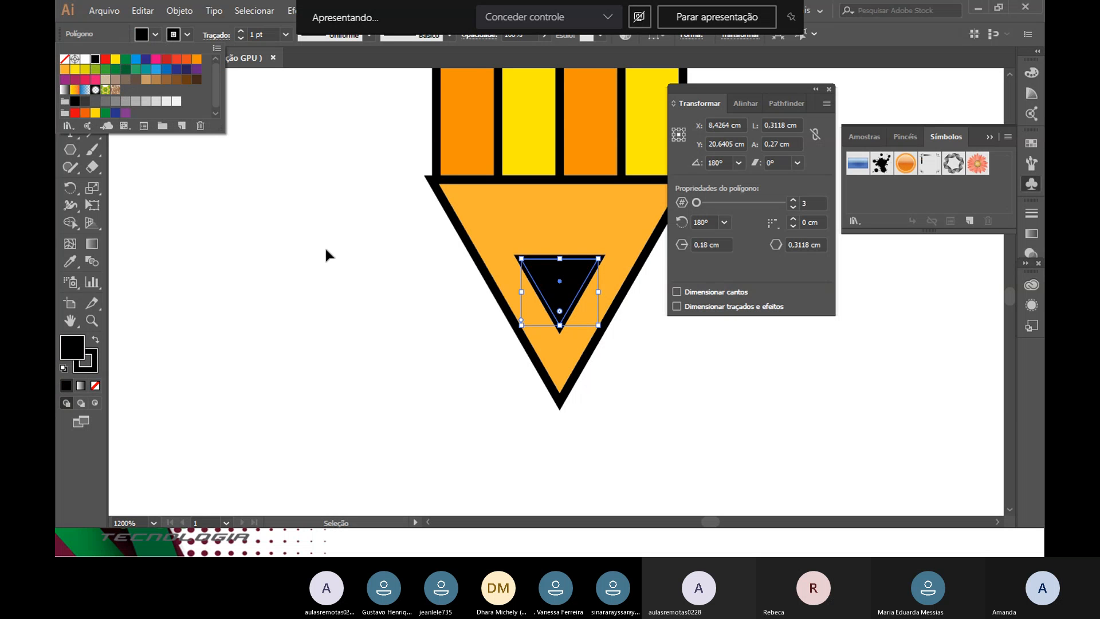
Step: Nudge the small black triangle down until it covers the tip of the larger triangle as the pencil lead
key(Down)
key(Down)
key(Down)
key(Down)
key(Down)
key(Down)
key(Down)
key(Down)
key(Down)
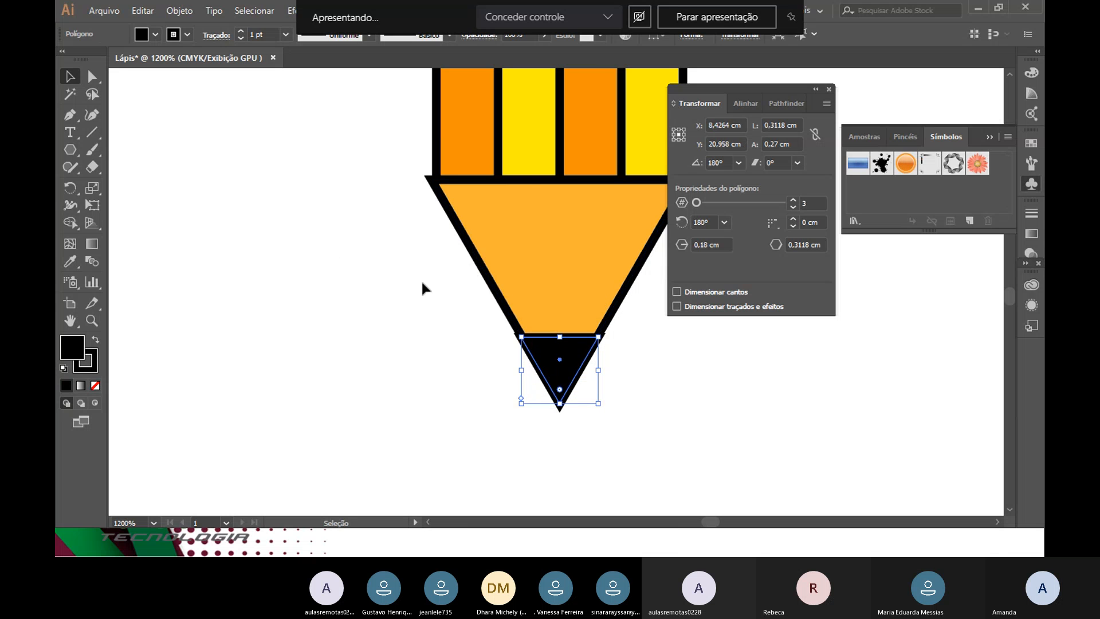
click(389, 339)
click(552, 364)
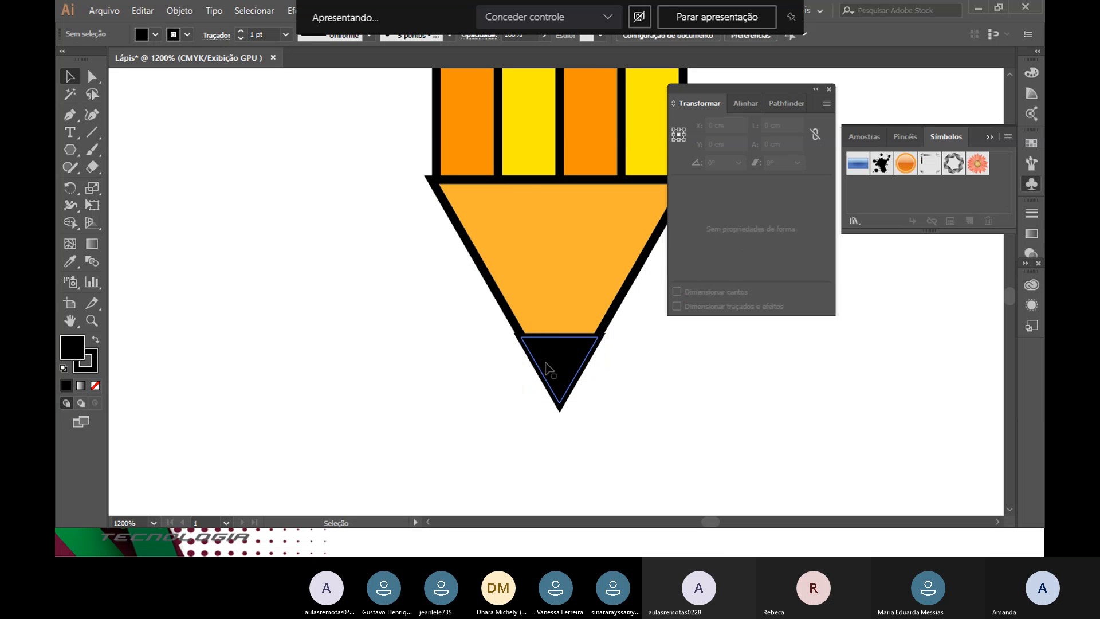
Step: Nudge the black lead triangle up until its sides line up with the tip of the larger triangle
key(Up)
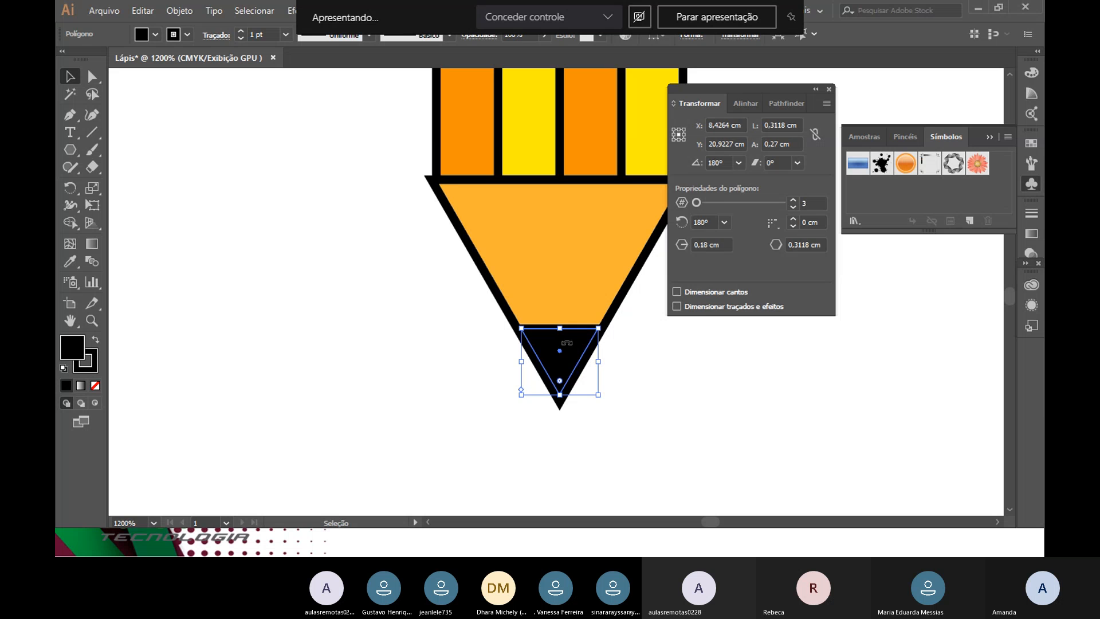
click(616, 436)
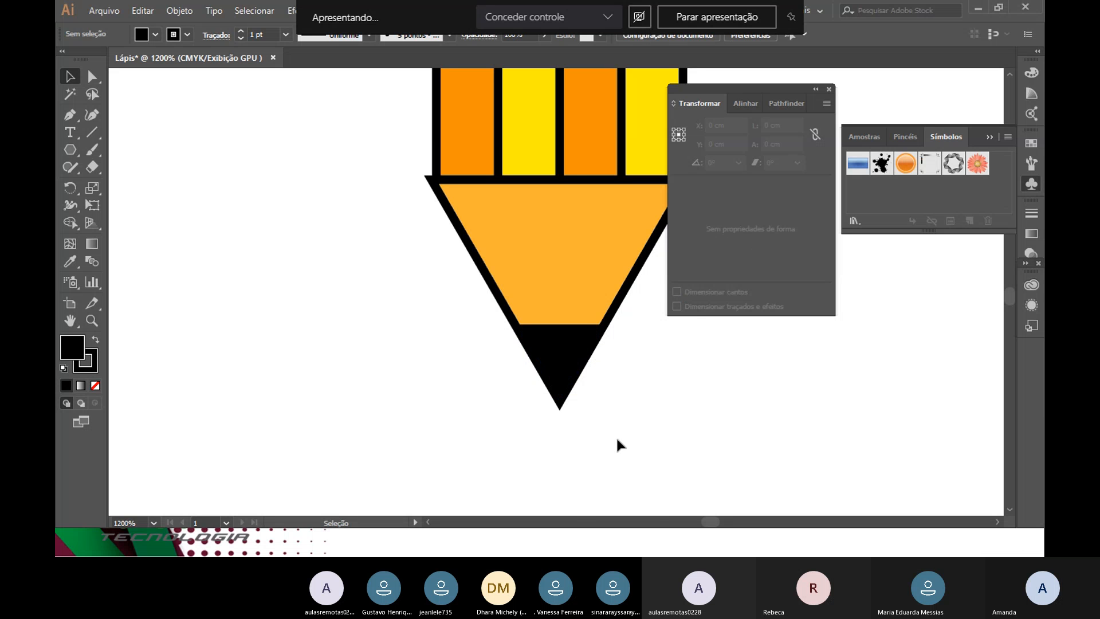
Step: Create a rounded rectangle 1.2 cm wide and 0.3 cm high with a 7 cm corner radius above the pencil's upper end
scroll(424, 314, up, 10)
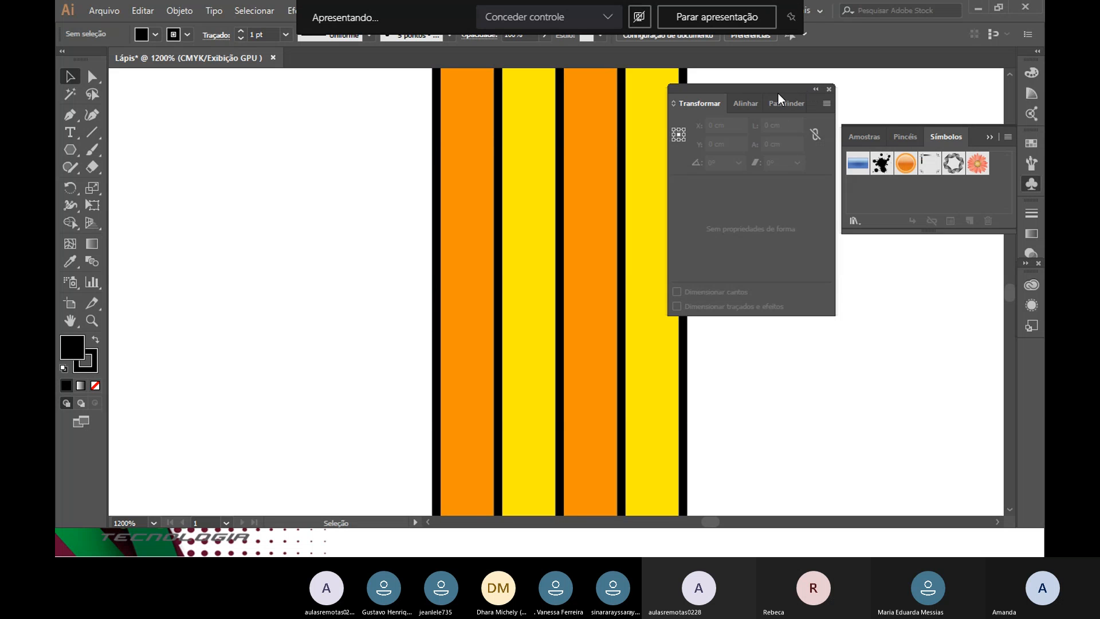
drag(802, 87, 840, 85)
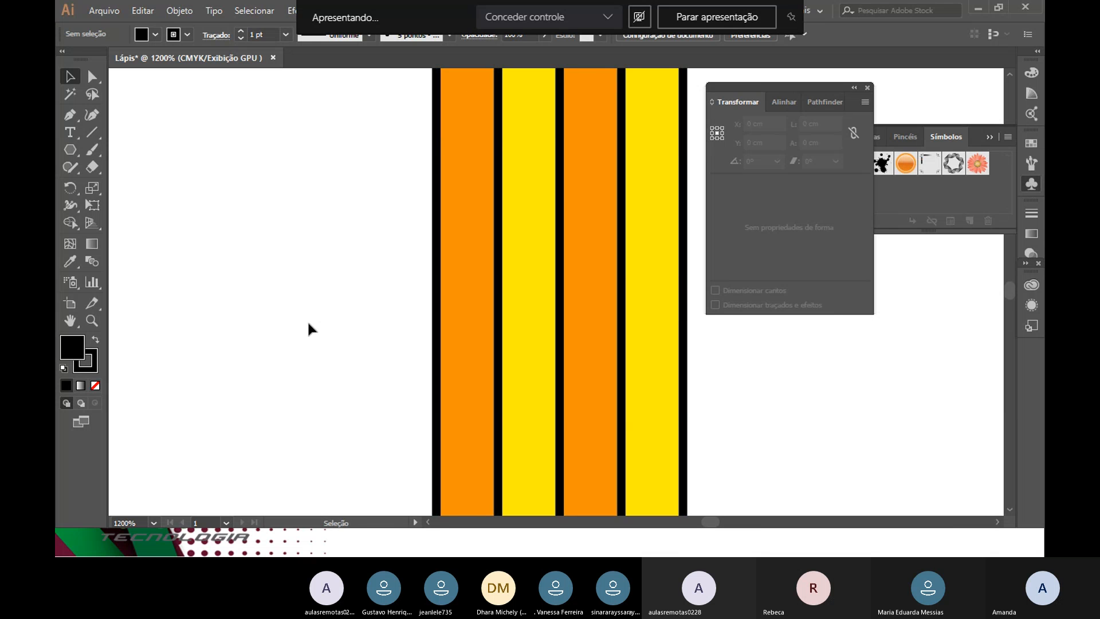
key(a)
key(ctrl+minus)
key(v)
scroll(436, 224, up, 1)
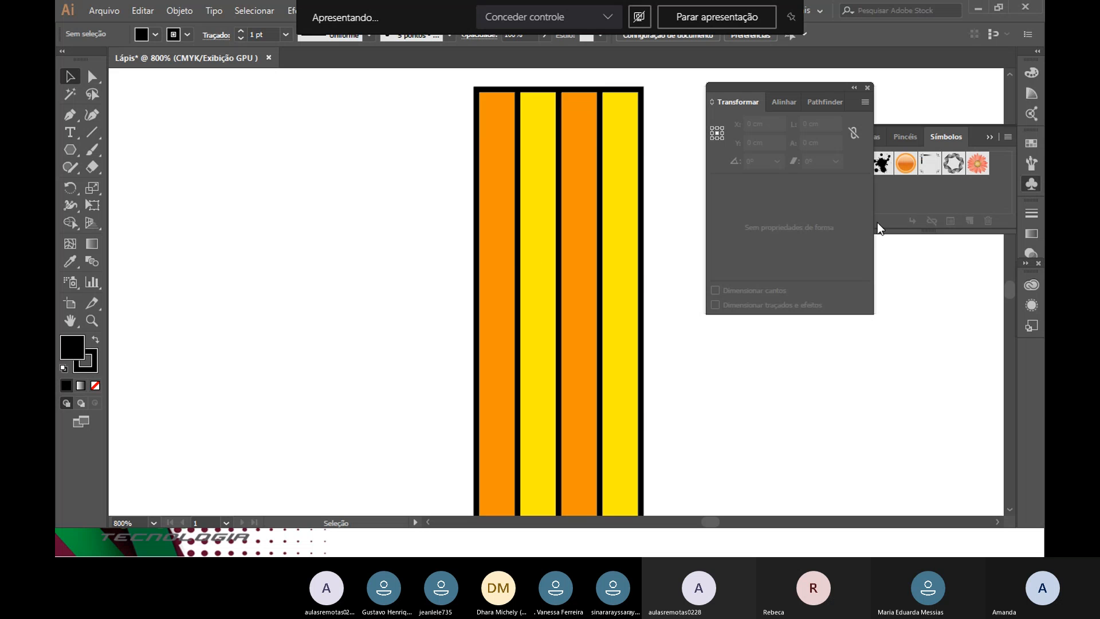
scroll(540, 251, up, 4)
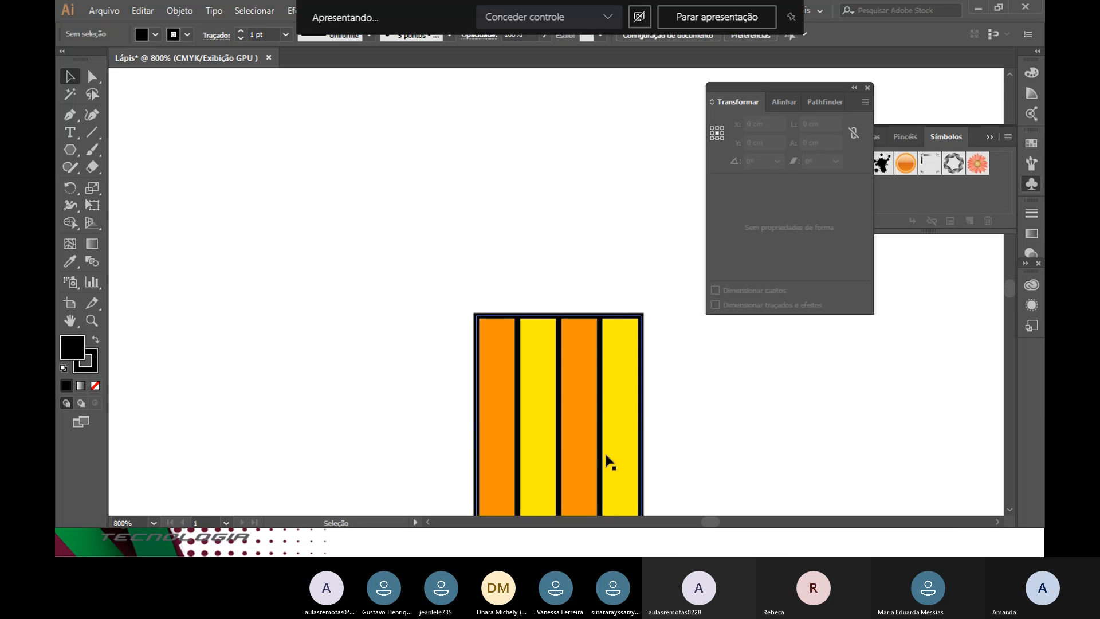
click(998, 521)
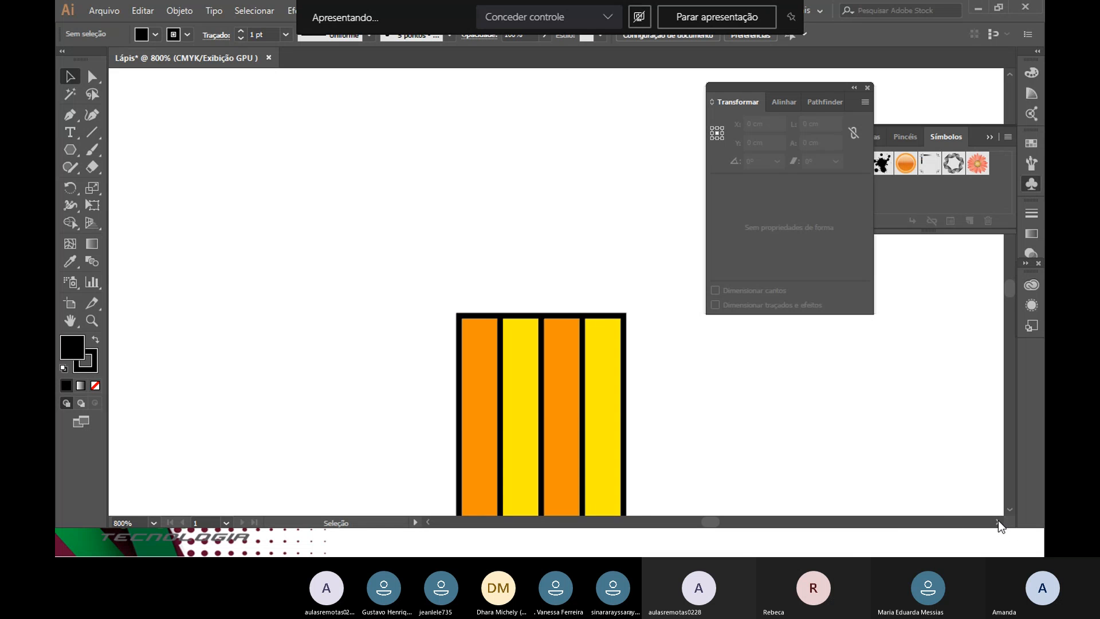
click(74, 150)
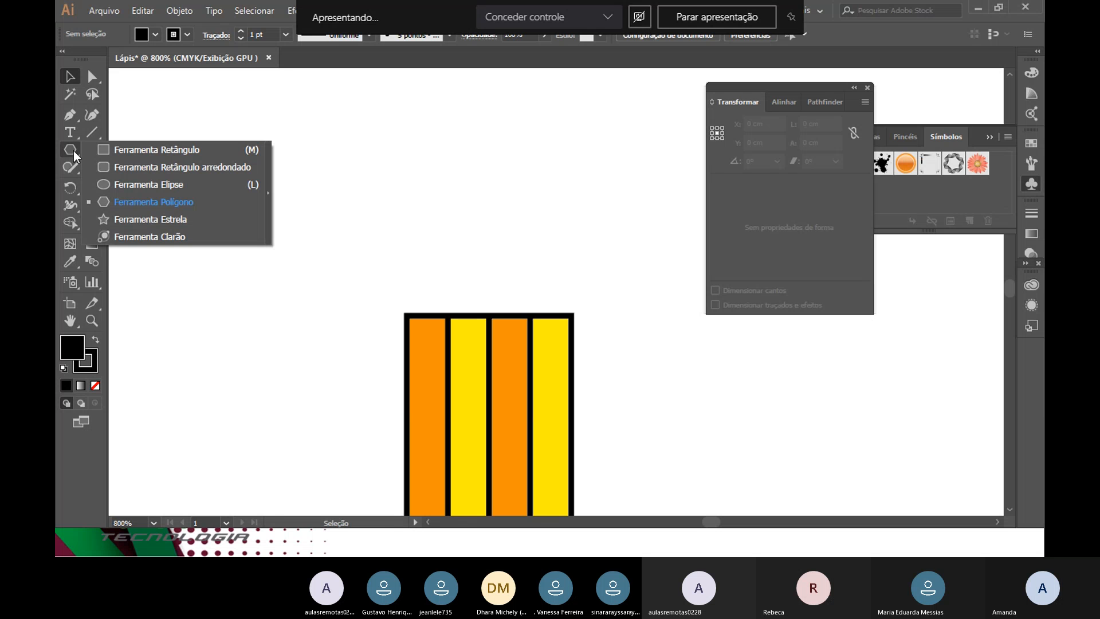
click(173, 168)
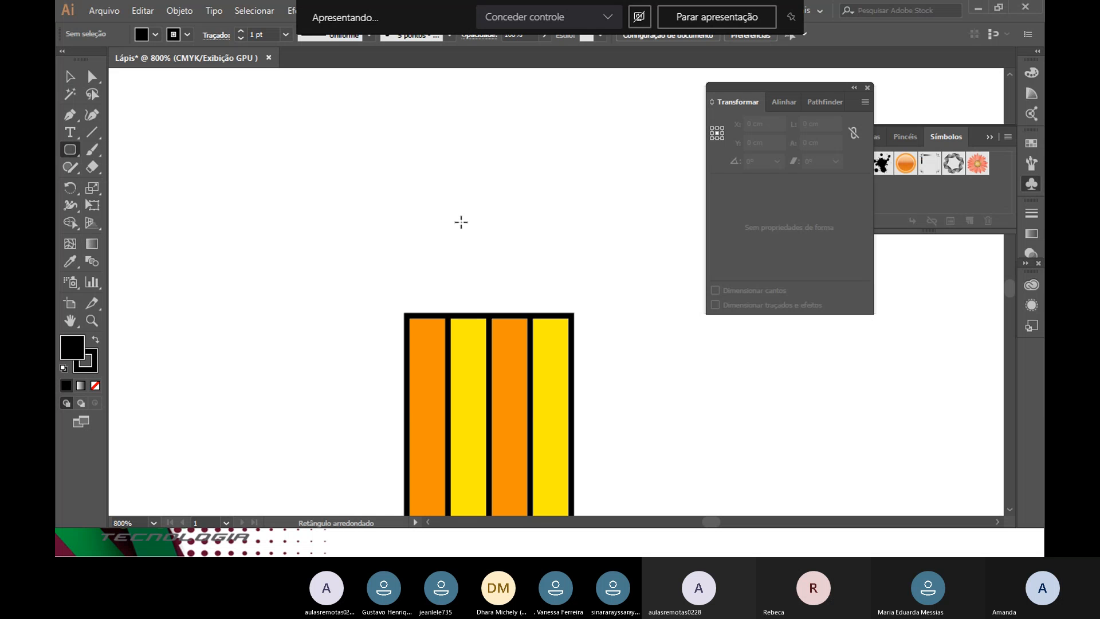
click(269, 209)
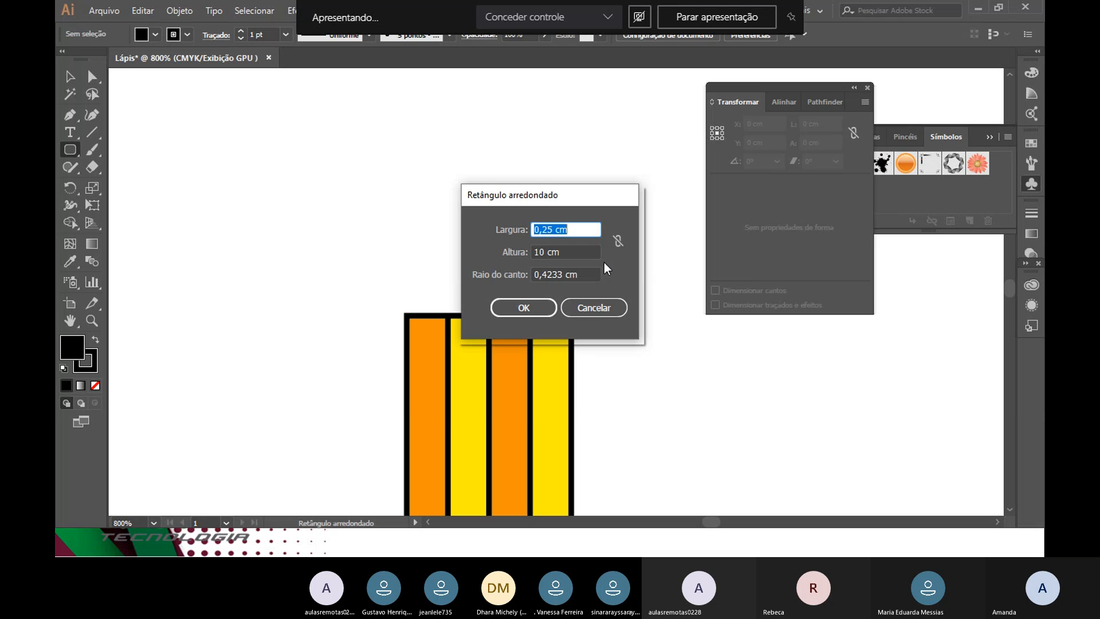
text(1,2)
key(Tab)
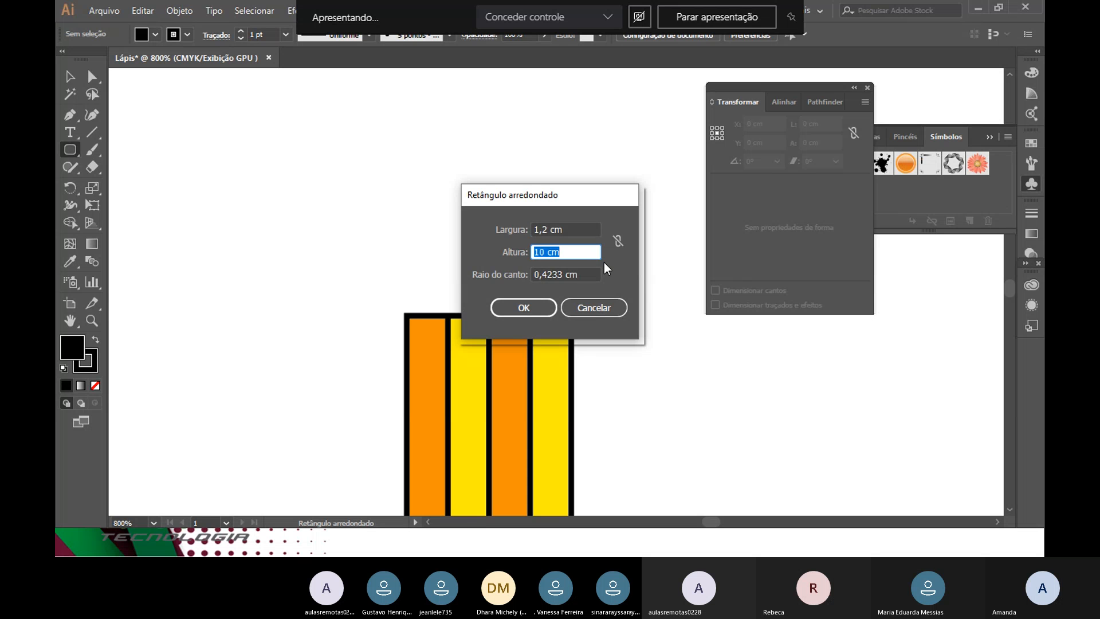
text(0,3)
key(Tab)
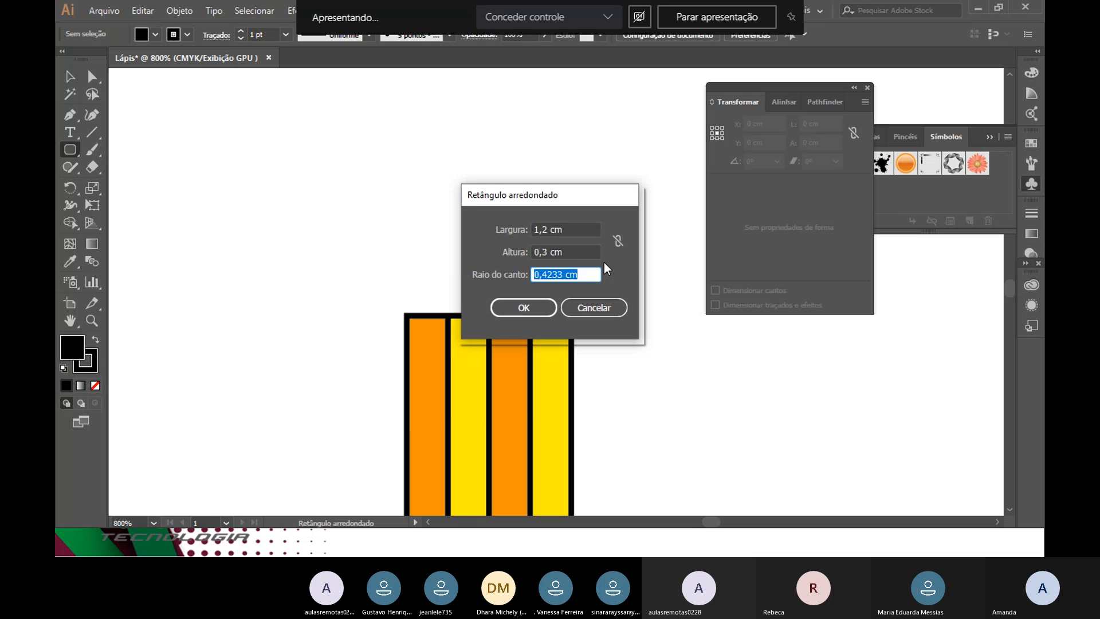
text(7)
key(Tab)
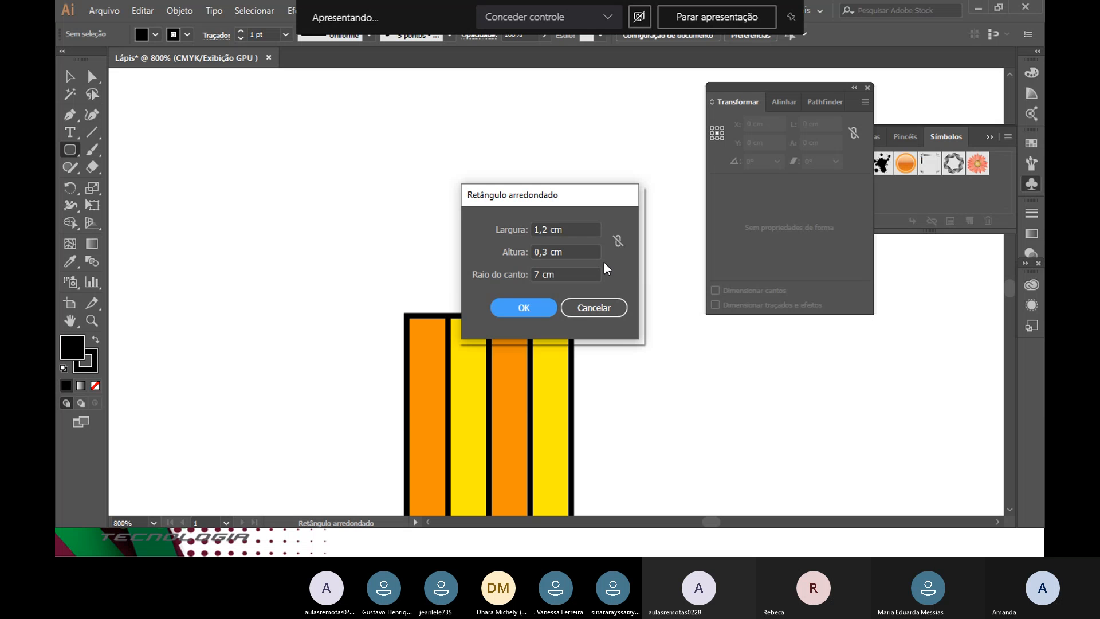
click(517, 307)
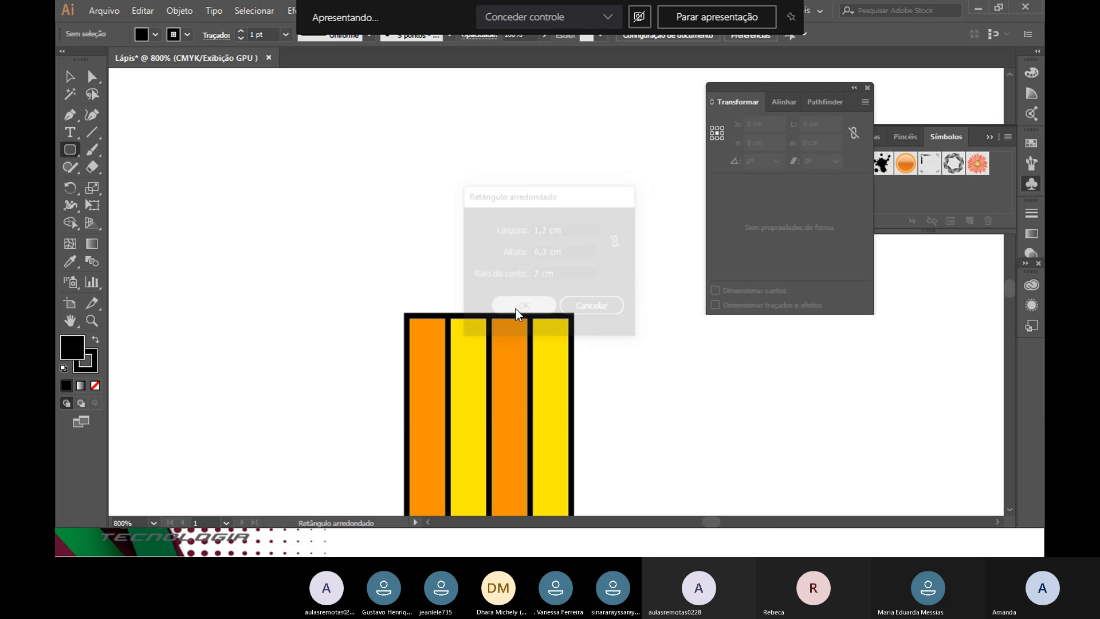
Step: Fill the new rounded bar with yellow and remove its stroke
click(155, 35)
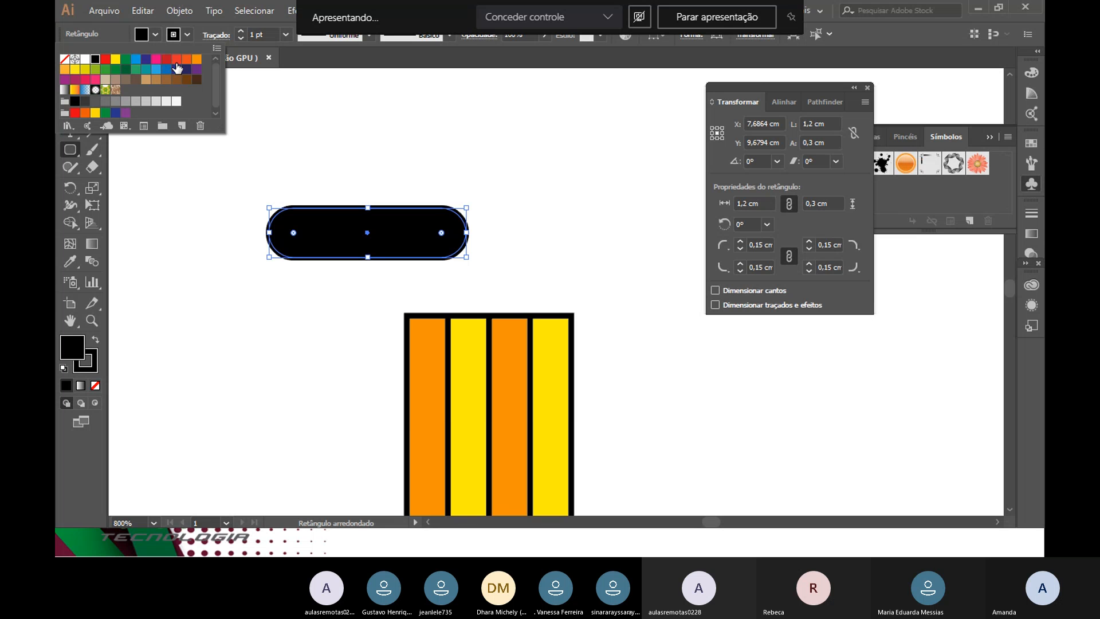
click(115, 59)
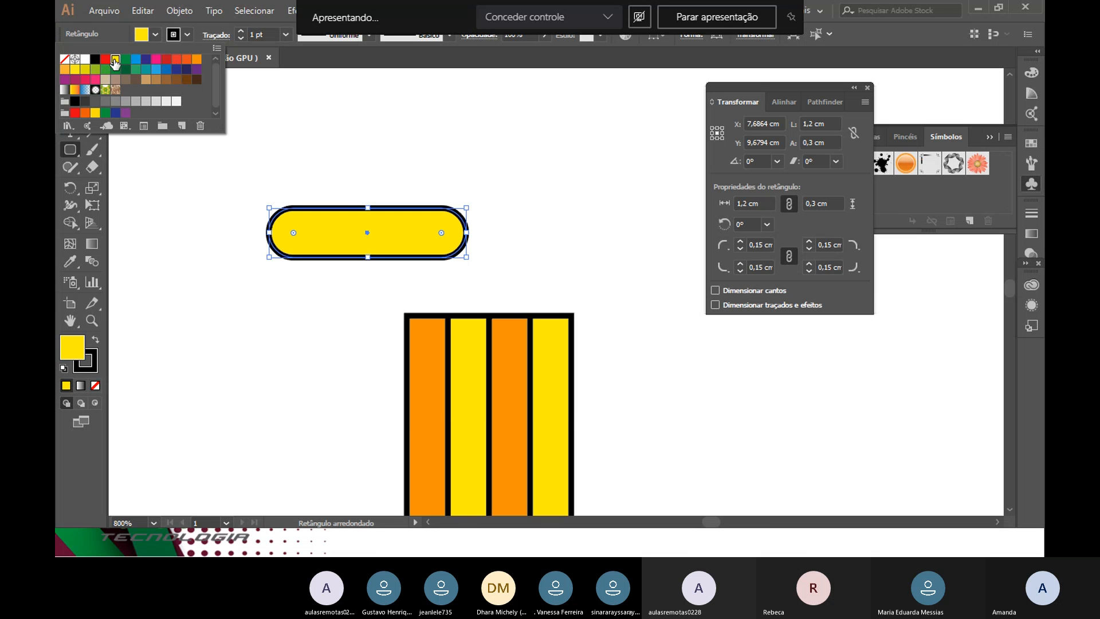
click(189, 34)
click(189, 34)
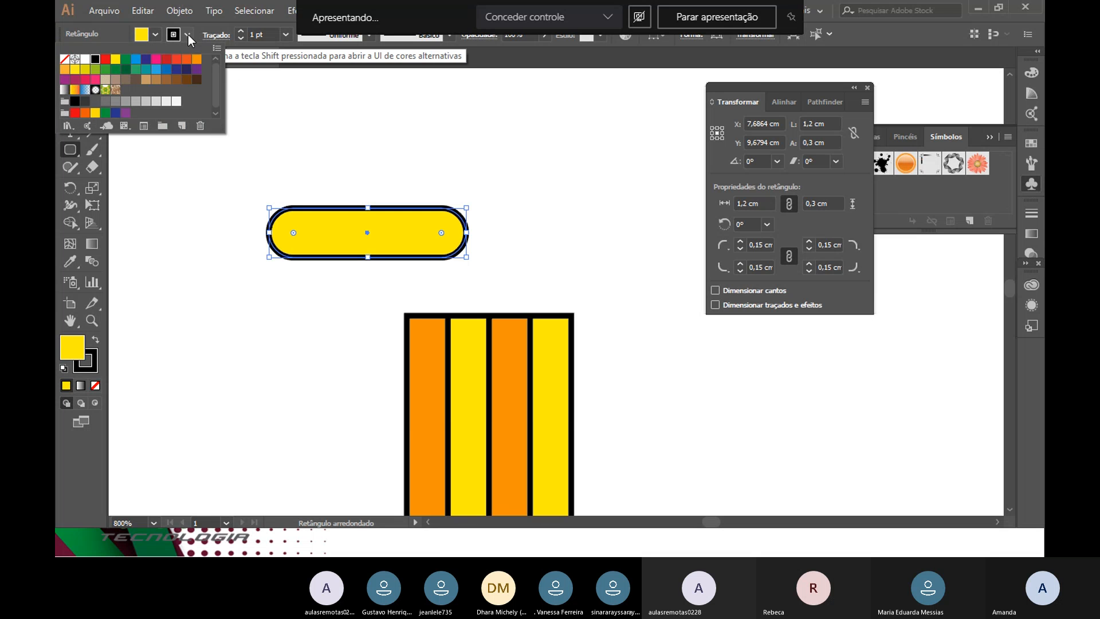
click(64, 59)
key(v)
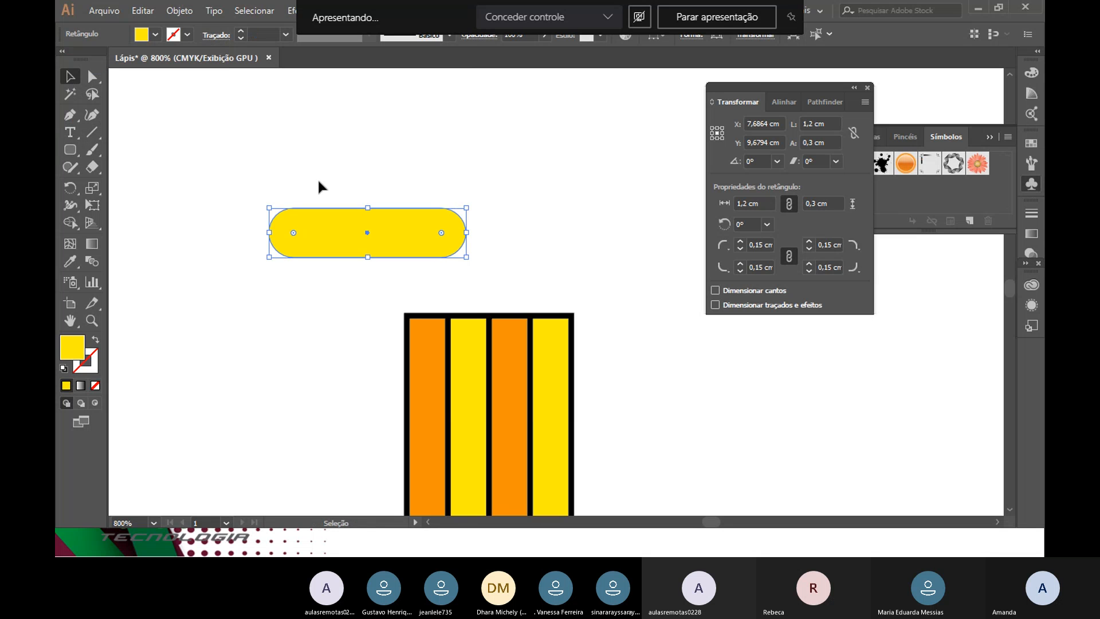
Step: Move the yellow rounded bar onto the striped body's upper end and nudge it down to cover the body's top edge
drag(387, 229, 512, 293)
drag(511, 293, 511, 293)
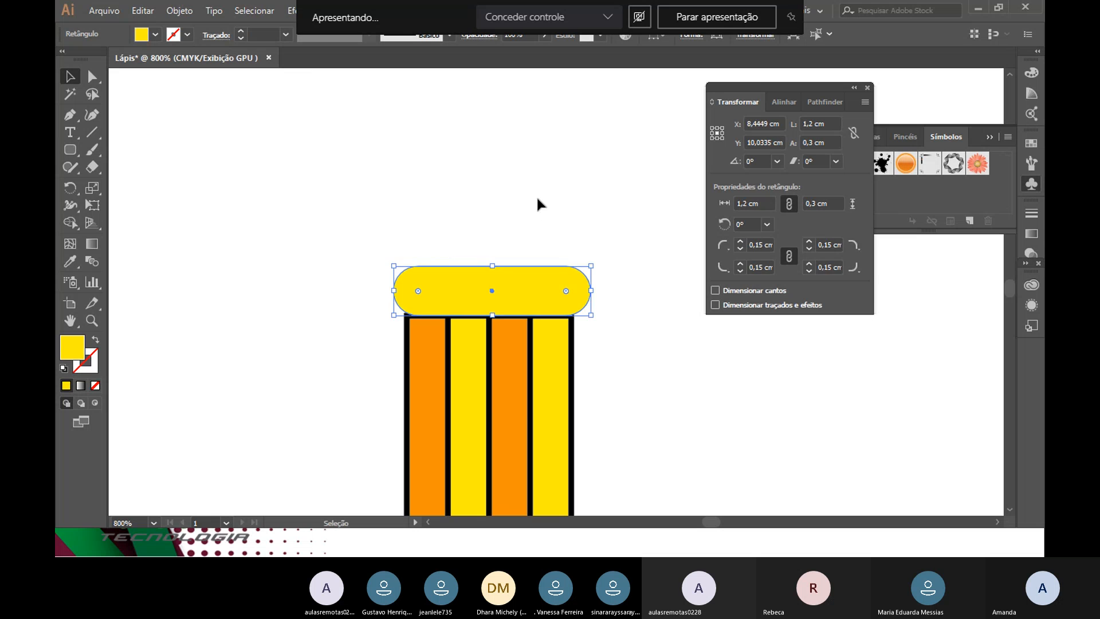
click(535, 248)
click(508, 289)
key(Right)
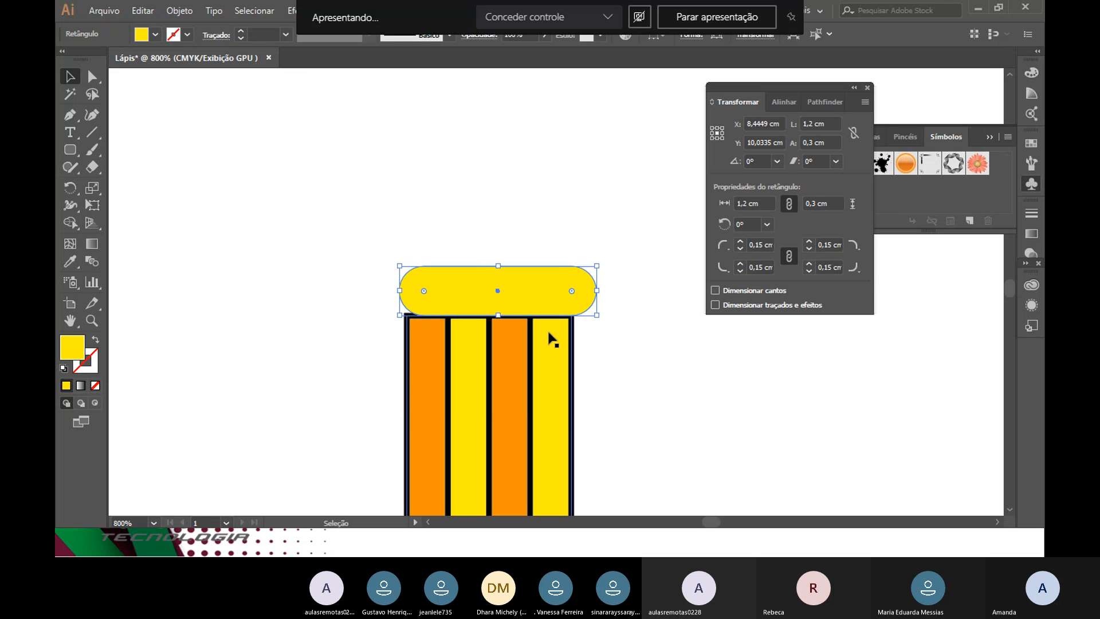
click(503, 170)
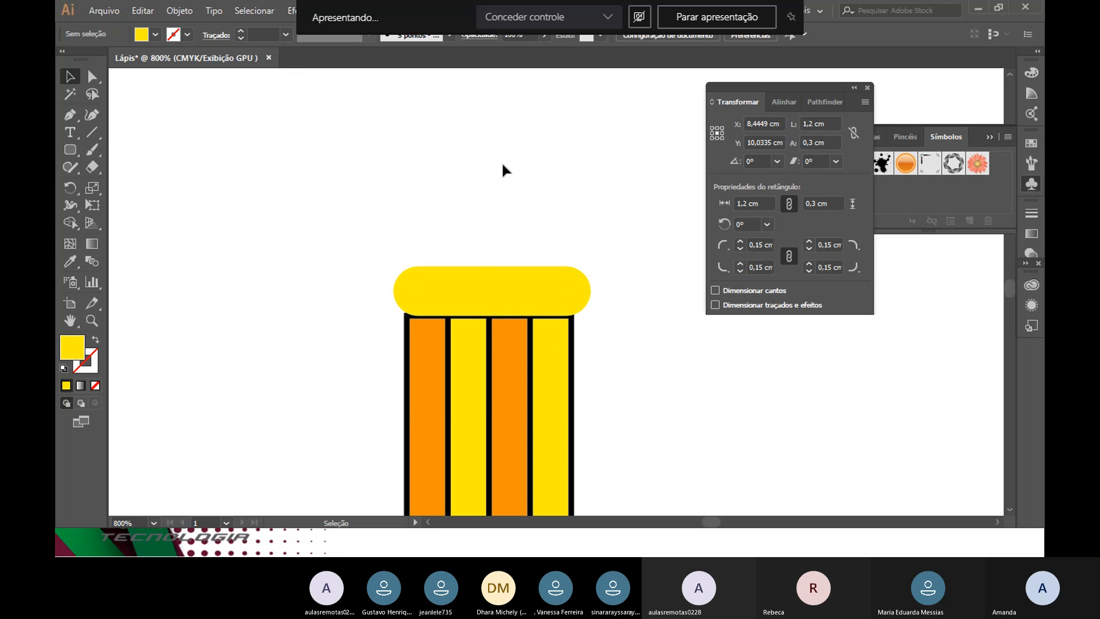
click(490, 295)
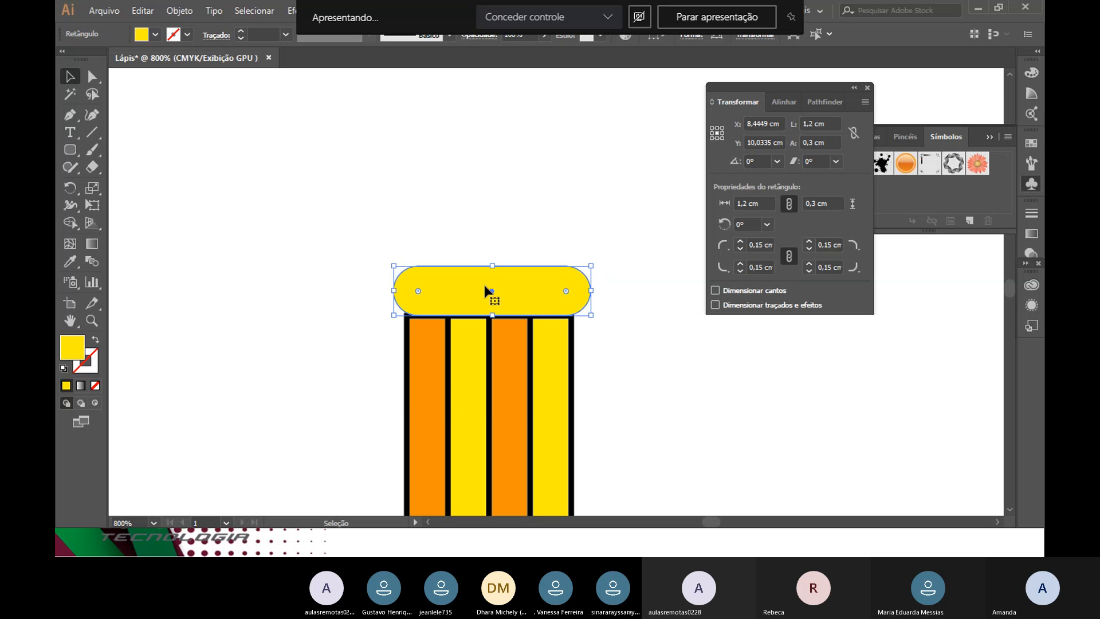
key(Down)
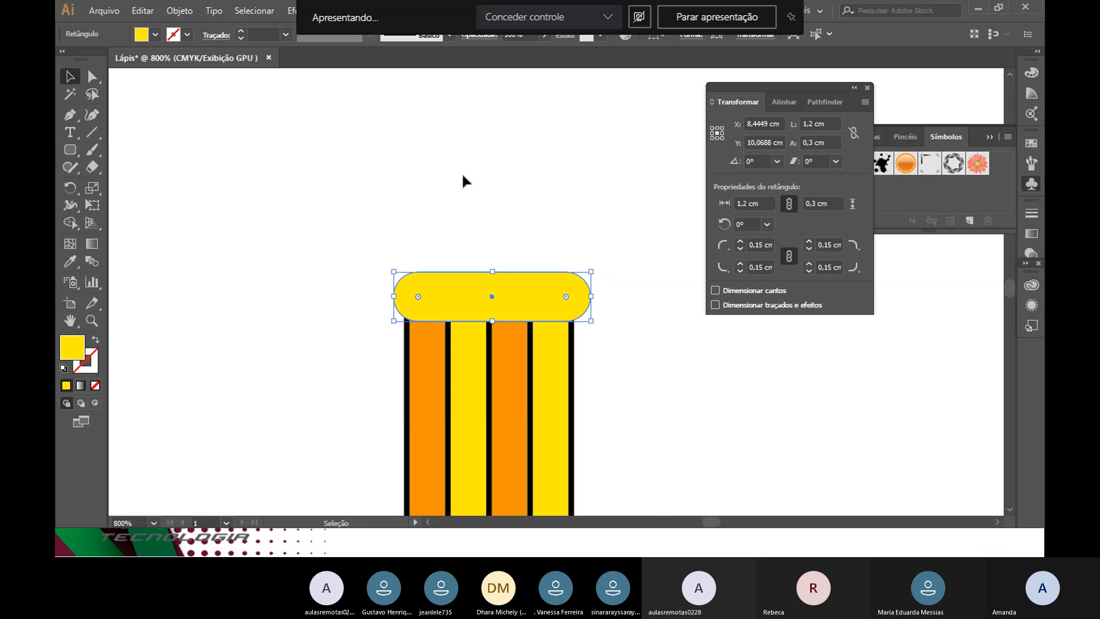
click(464, 177)
Step: Try sending the yellow rounded bar behind the striped body, and undo the reordering
click(489, 294)
right_click(489, 293)
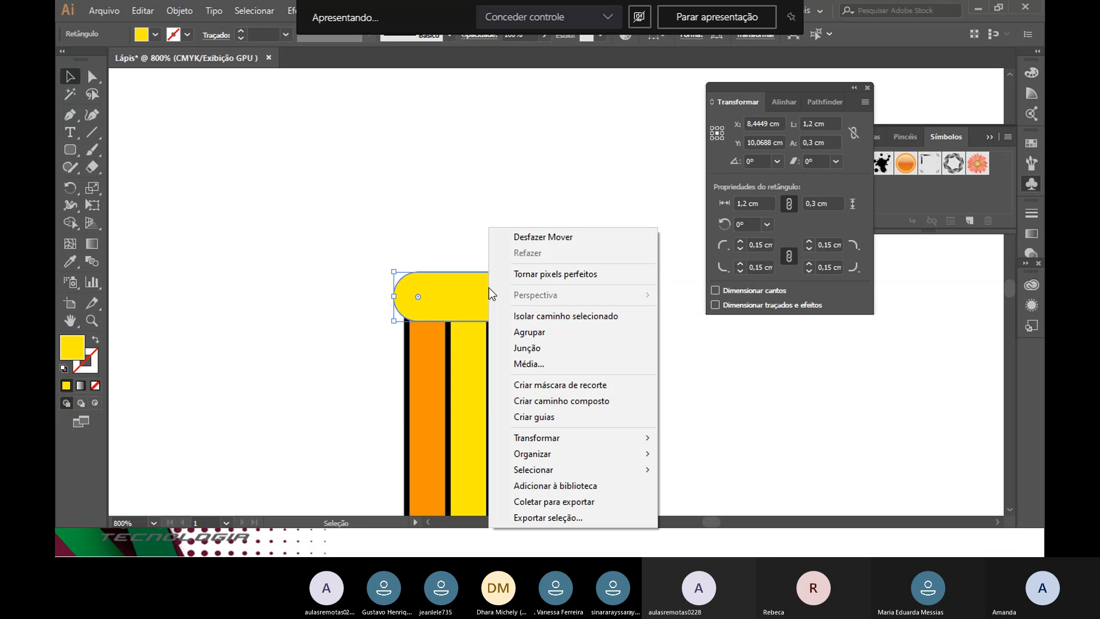
mouse_move(590, 456)
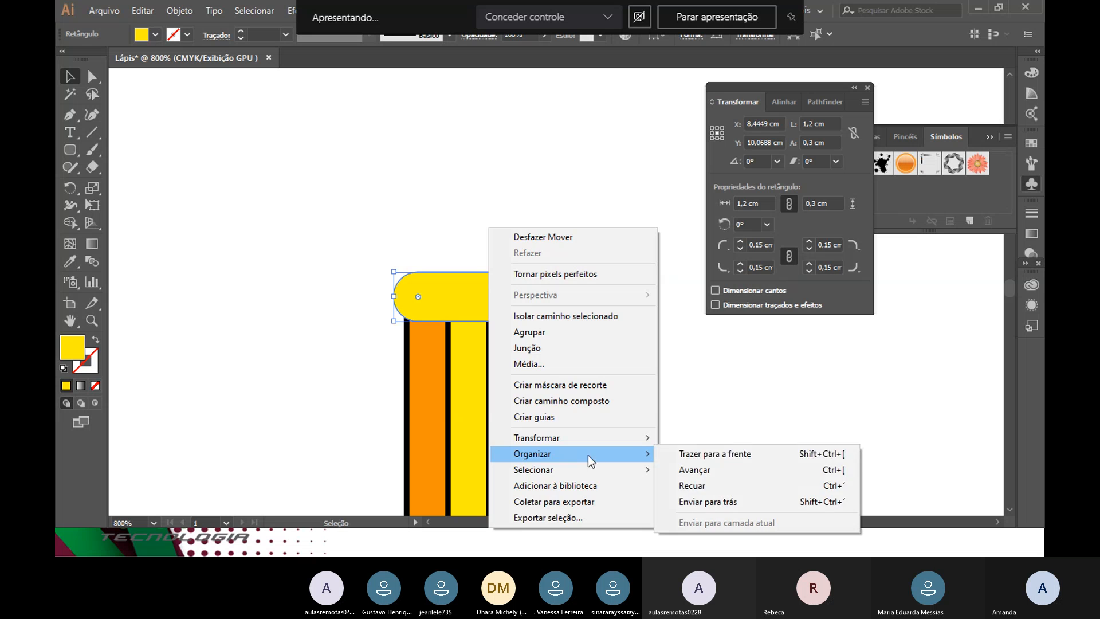
click(710, 502)
click(707, 484)
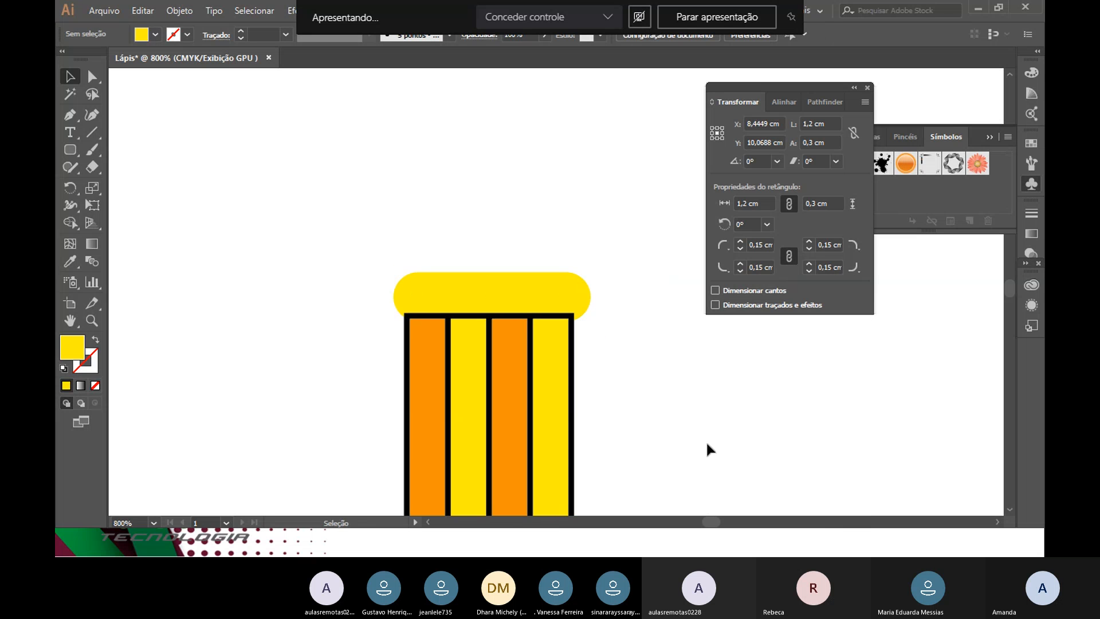
key(ctrl+z)
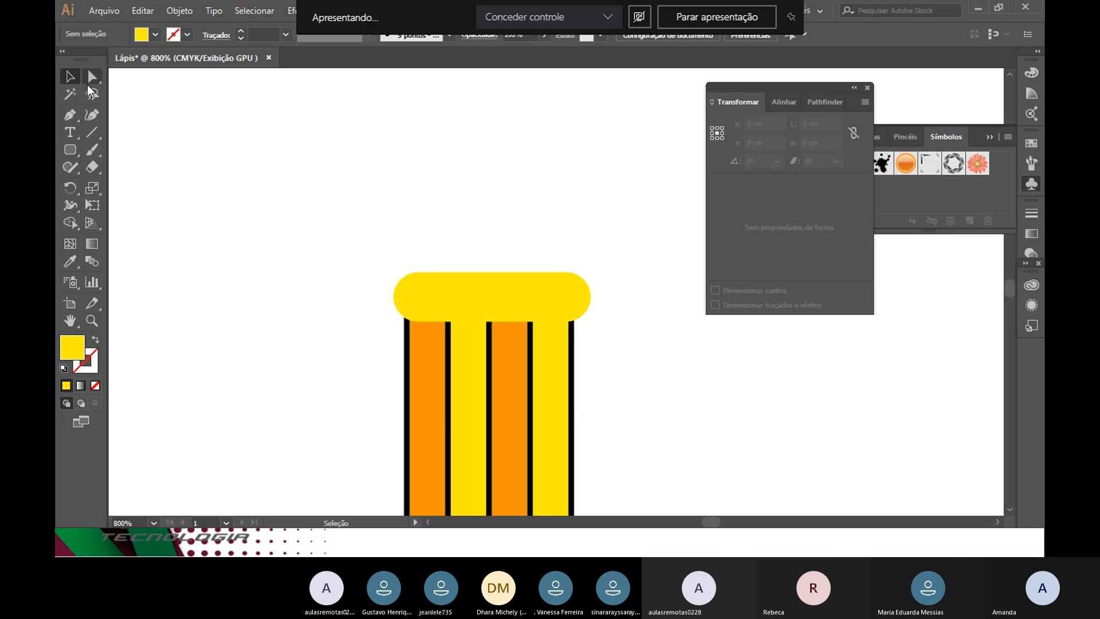
Step: Create a rounded square 1 cm wide and 1 cm high with a 0.2 cm corner radius above the pencil's upper end
click(70, 149)
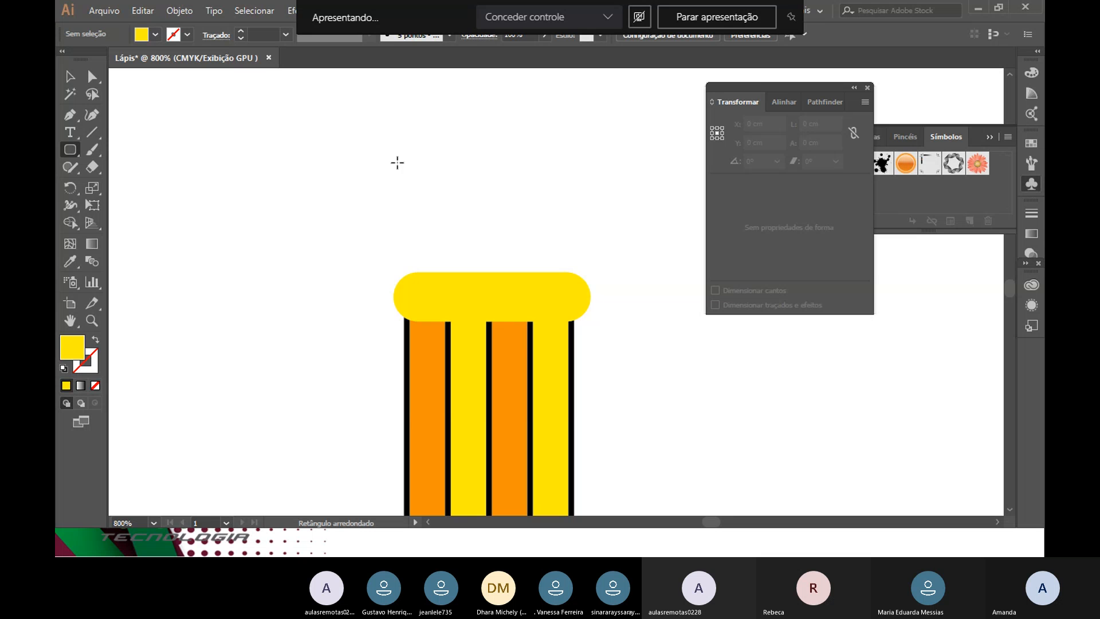
click(397, 162)
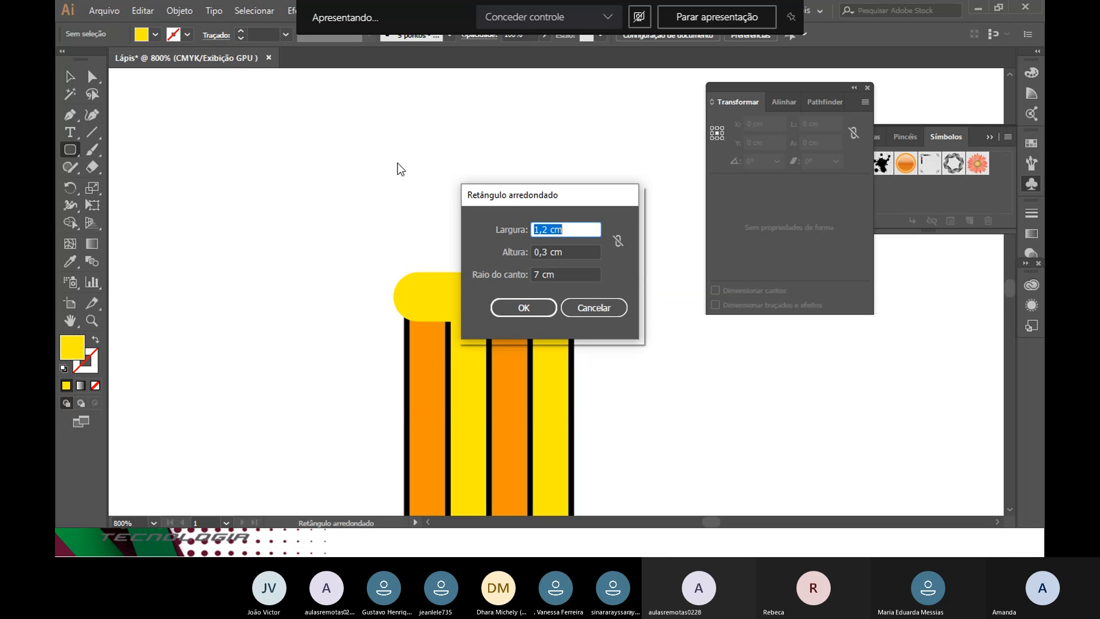
text(10 mm)
key(Tab)
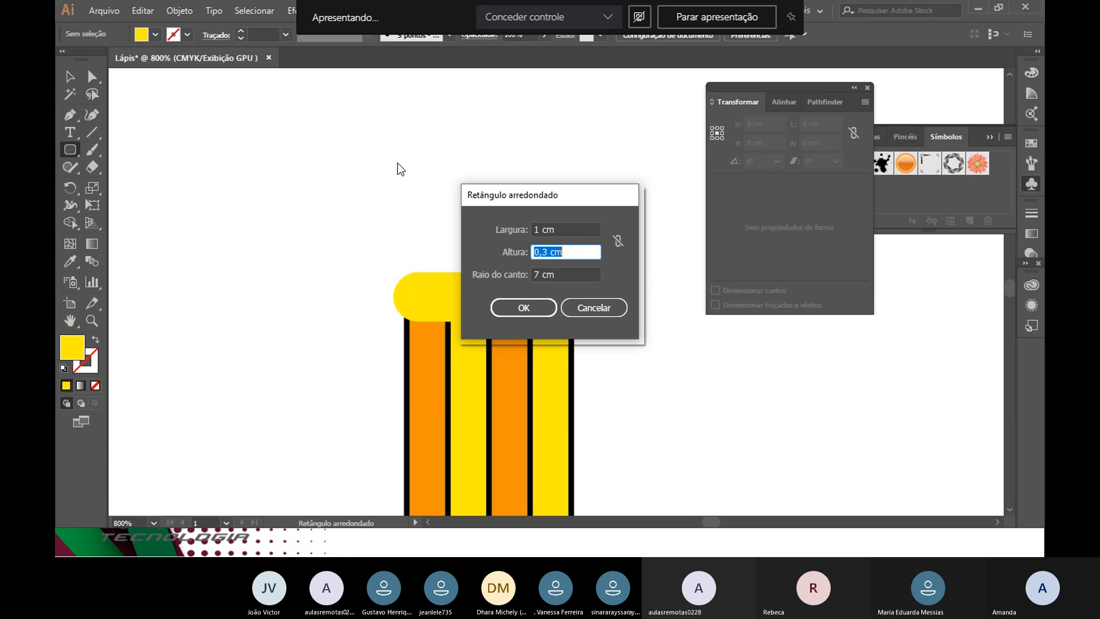
text(10 mm)
key(Tab)
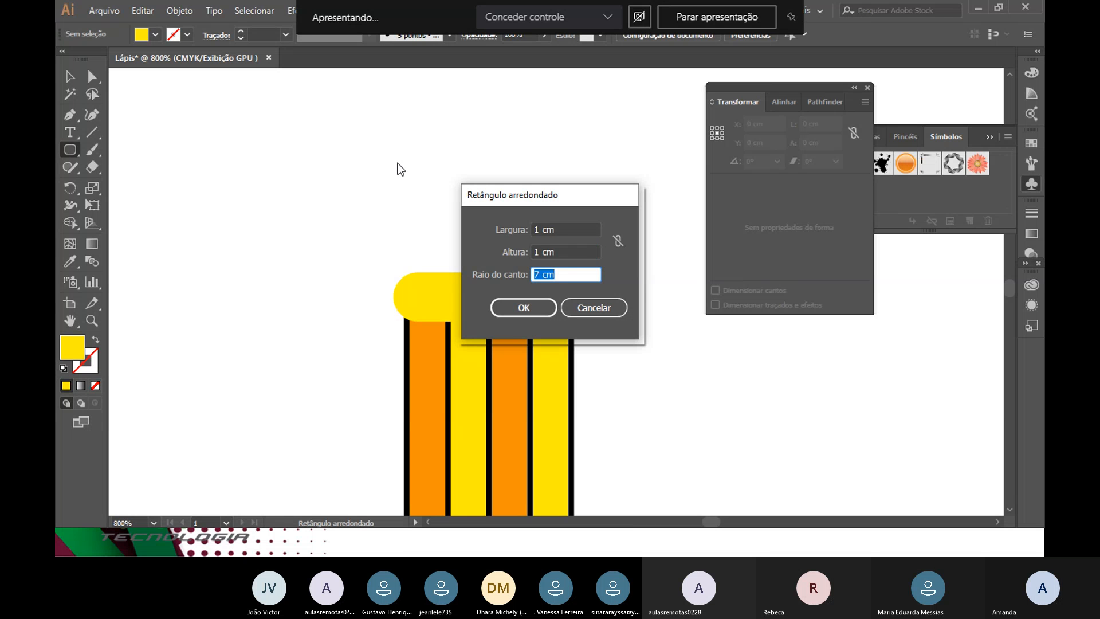
text(5 mm)
key(Return)
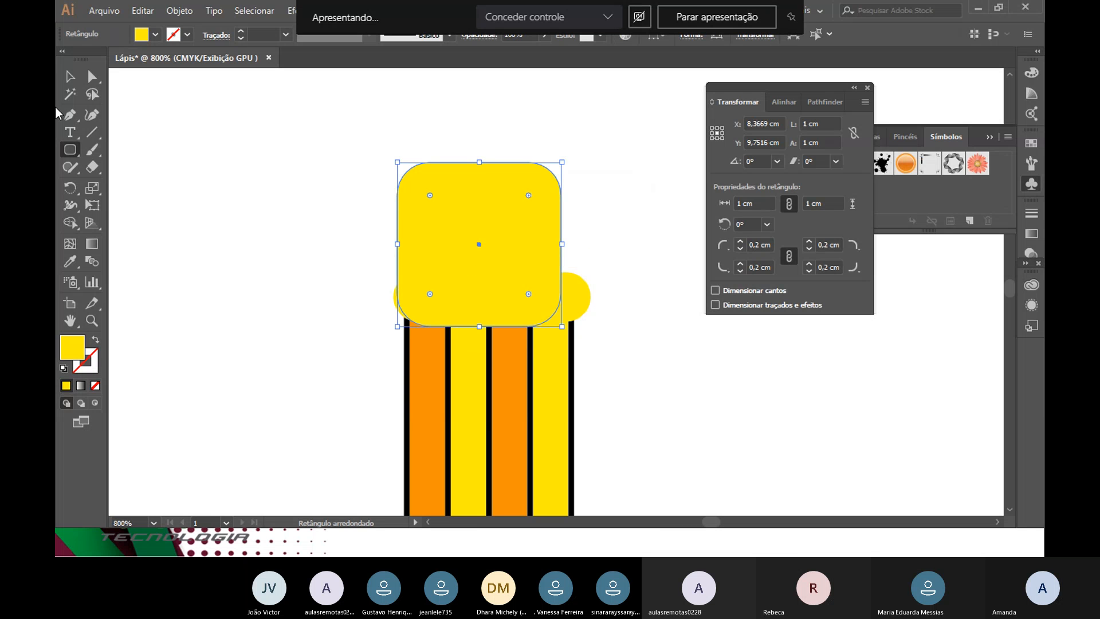
Step: Move the yellow rounded square up so its lower edge overlaps the rounded bar, adjusting it sideways over the pencil body
click(70, 76)
drag(445, 230, 464, 200)
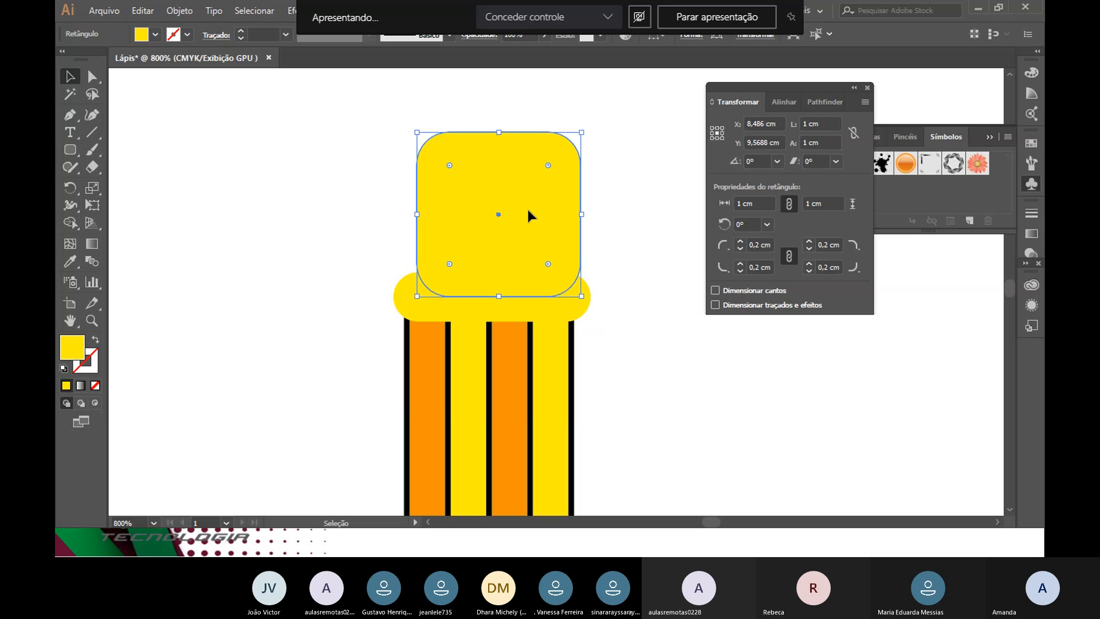
drag(528, 214, 522, 215)
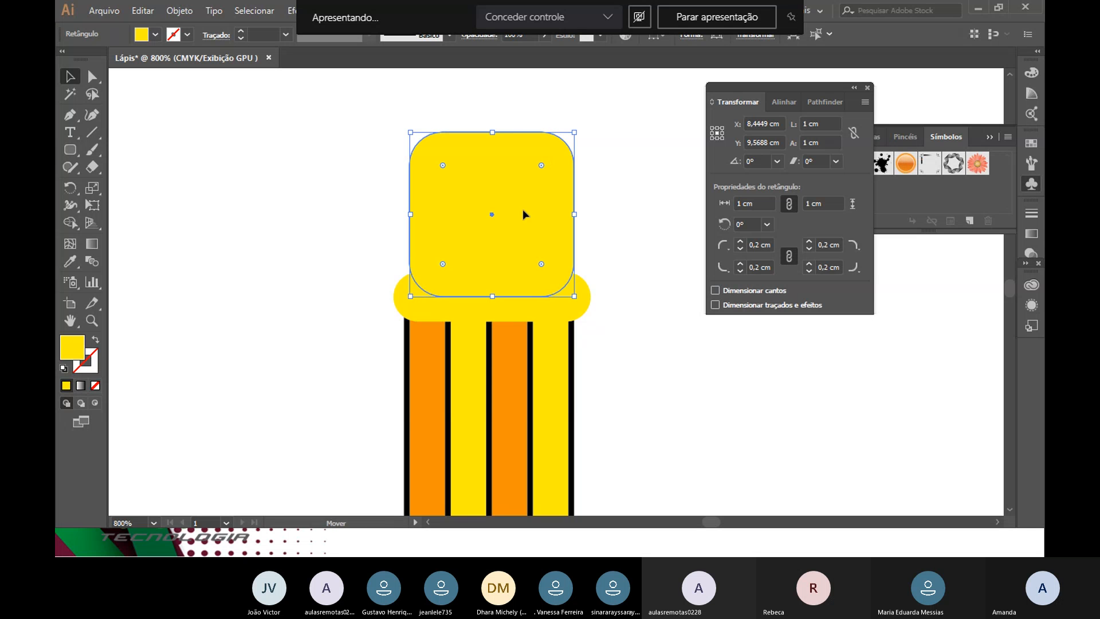
key(Right)
Step: Send the yellow rounded square to the back, behind the rounded bar
right_click(508, 216)
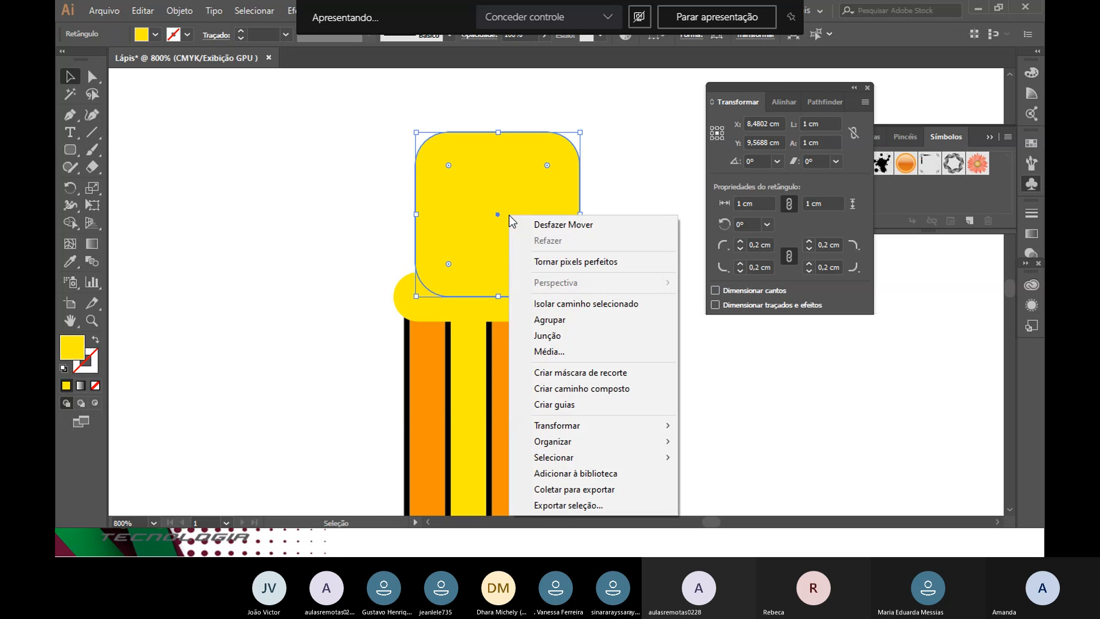
mouse_move(636, 446)
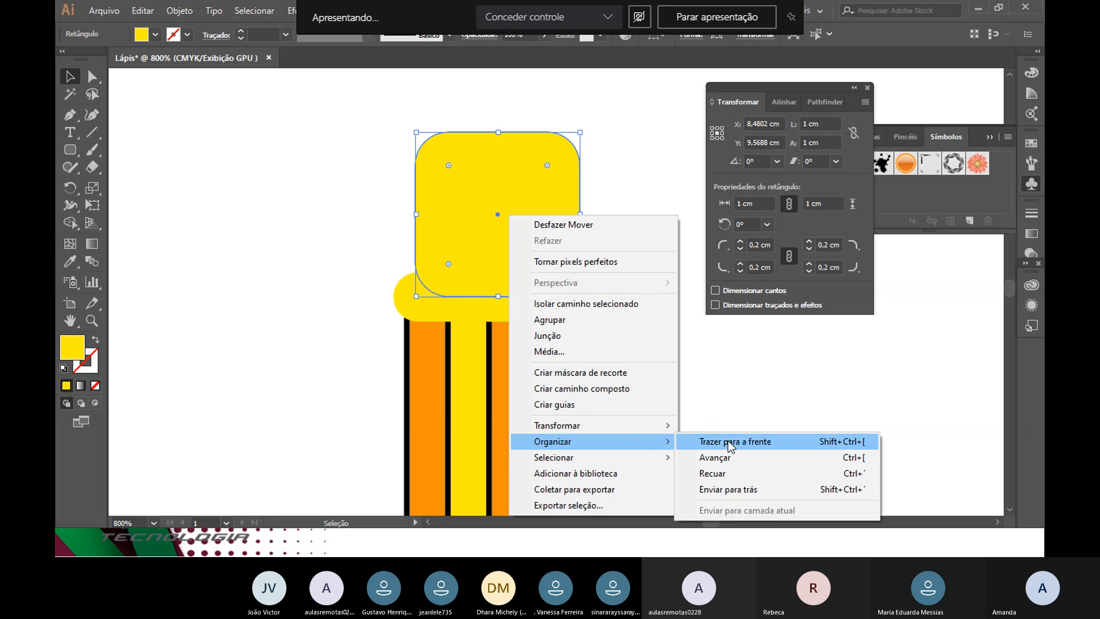
click(777, 491)
click(710, 371)
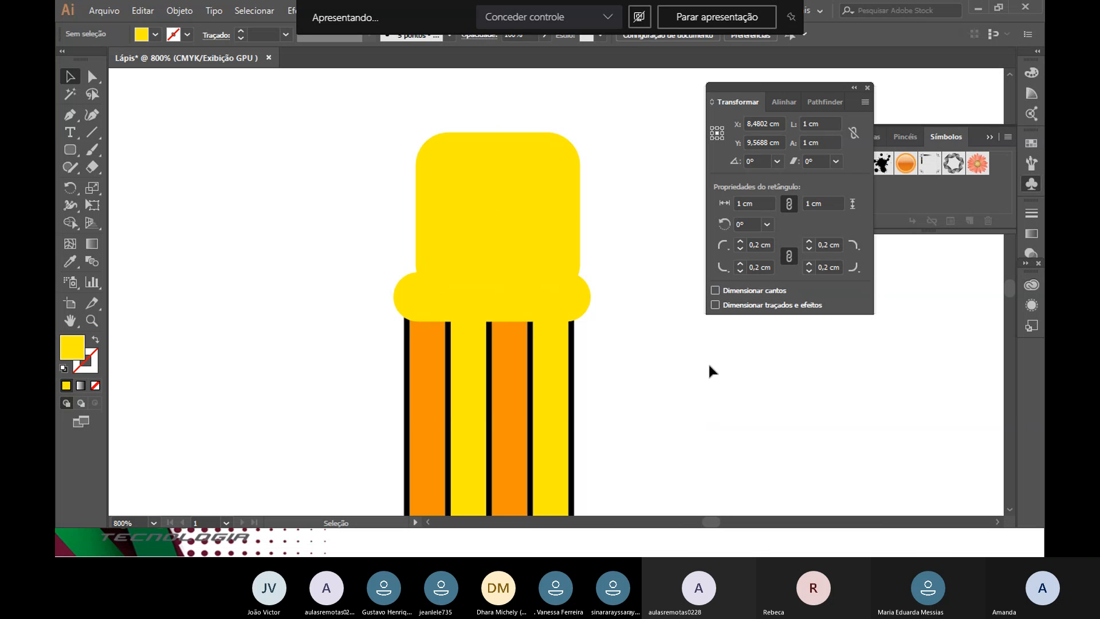
Step: Nudge the rounded square left to centre it over the rounded bar, and deselect it
click(498, 232)
key(Left)
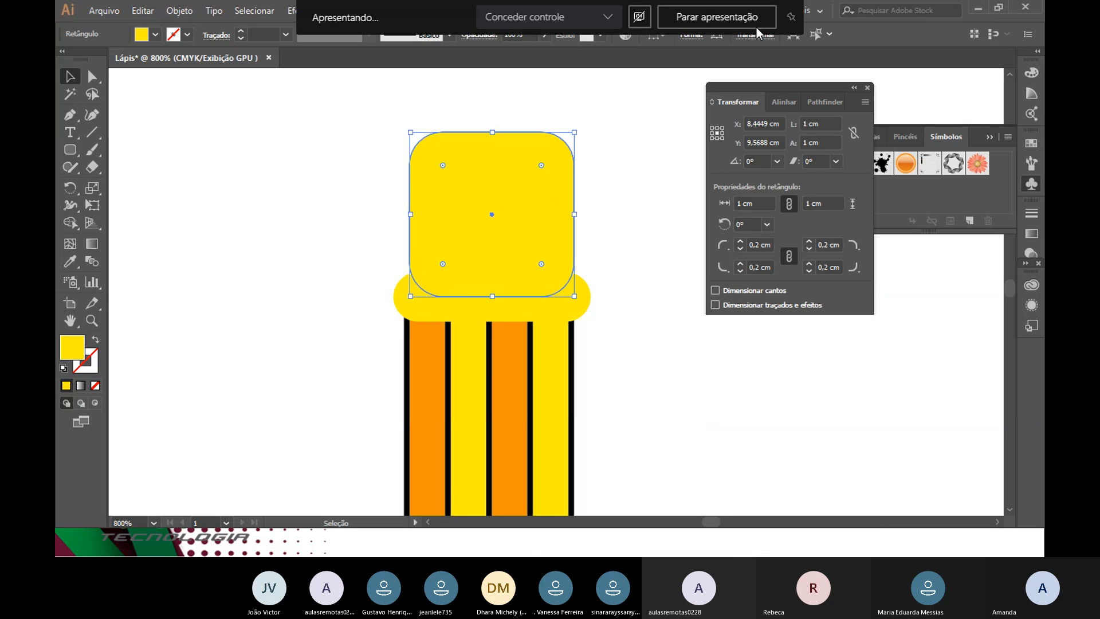
key(ctrl+shift+a)
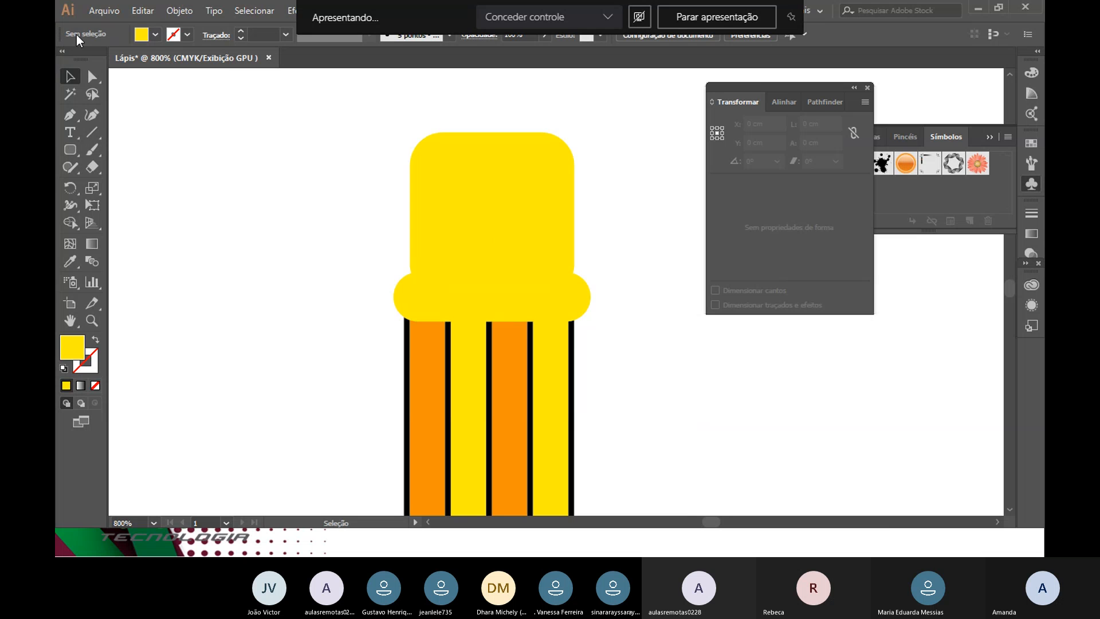
click(155, 35)
click(585, 167)
click(155, 34)
click(196, 59)
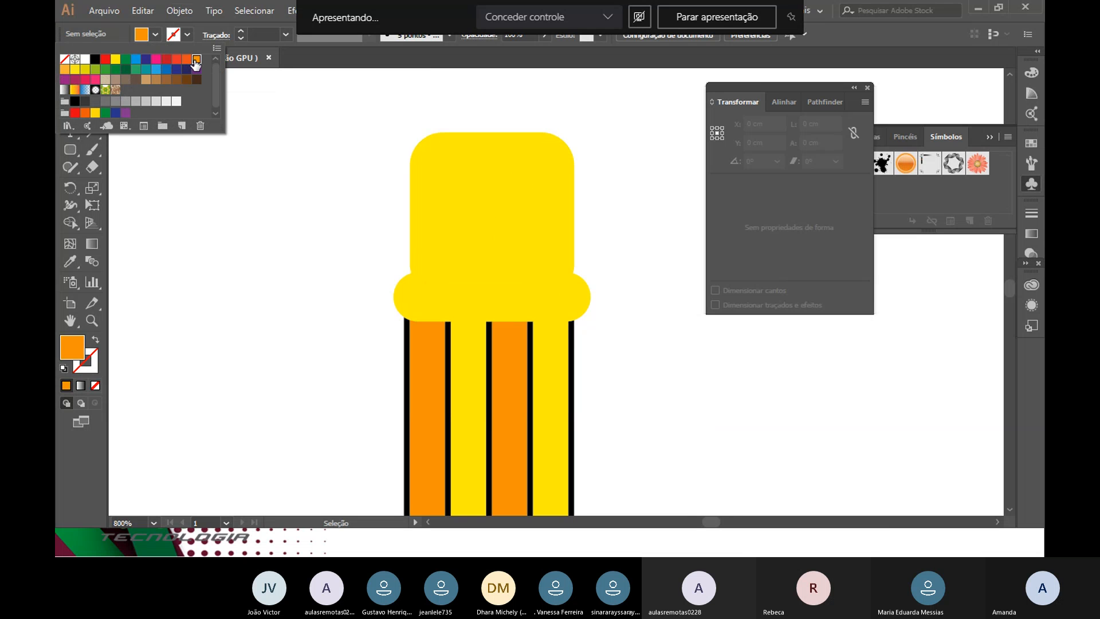
click(645, 209)
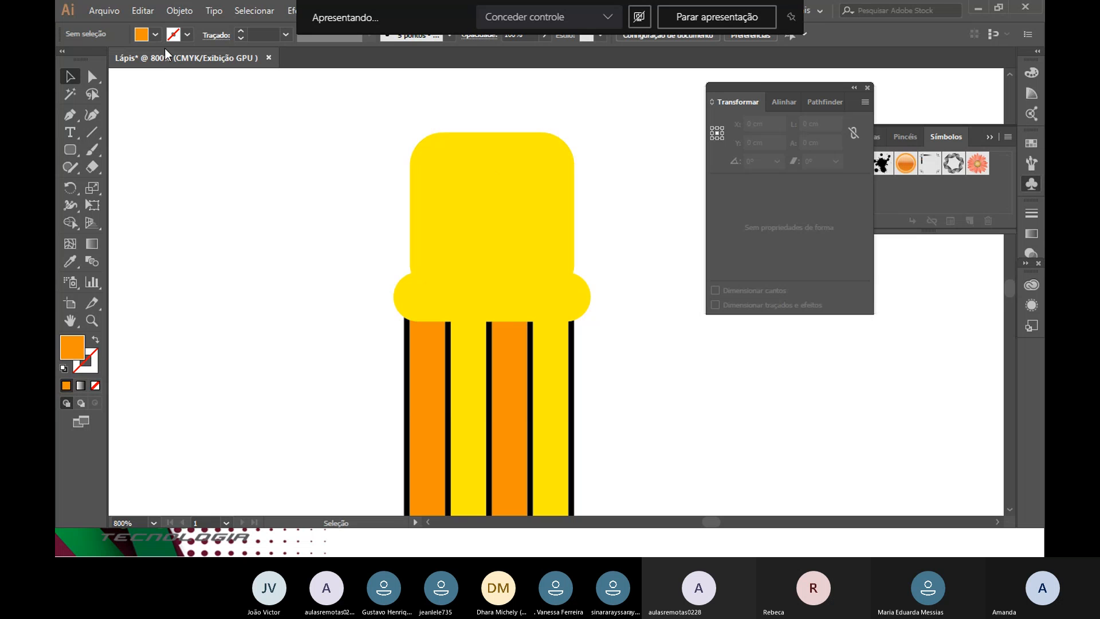
Step: Isolate the rounded square at the pencil's upper end, fill it with orange, and leave isolation mode
click(155, 35)
click(463, 185)
double_click(463, 185)
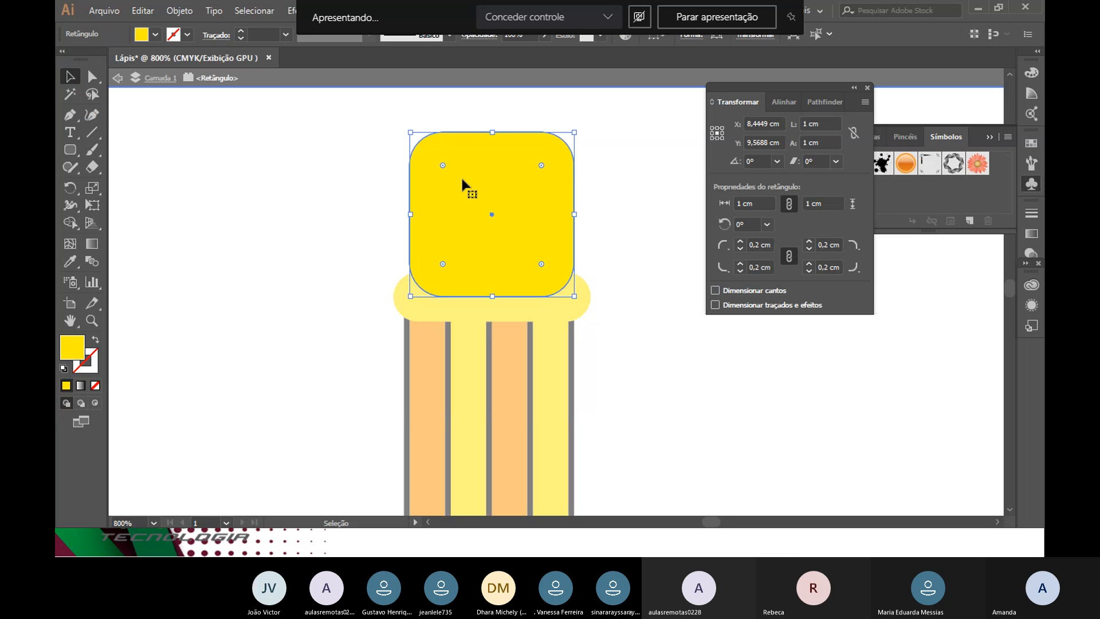
click(155, 35)
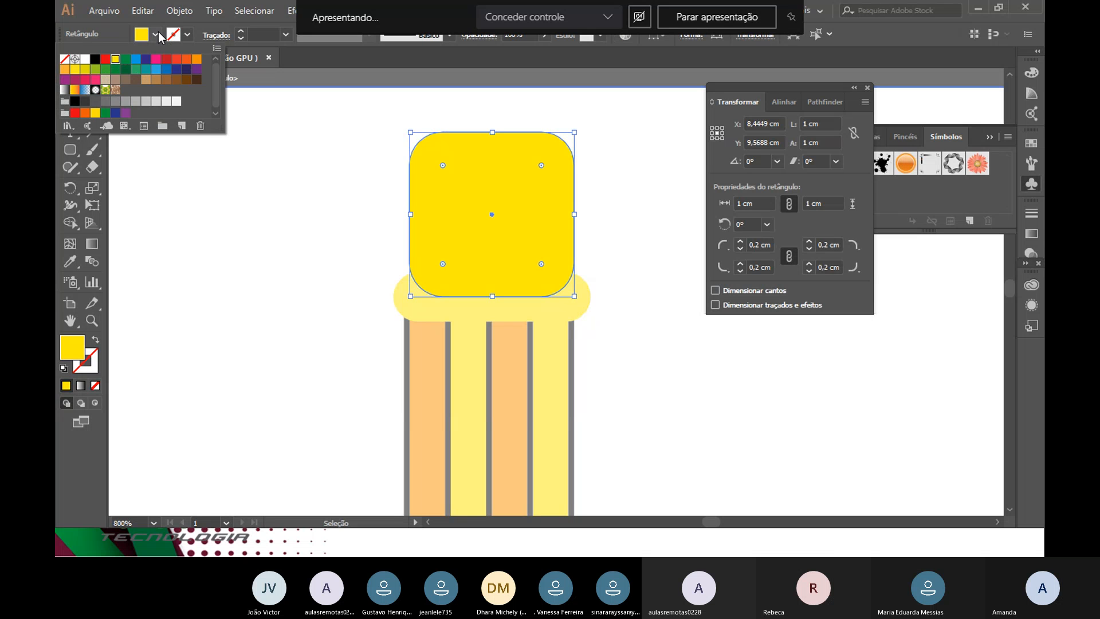
click(188, 59)
click(275, 190)
double_click(288, 189)
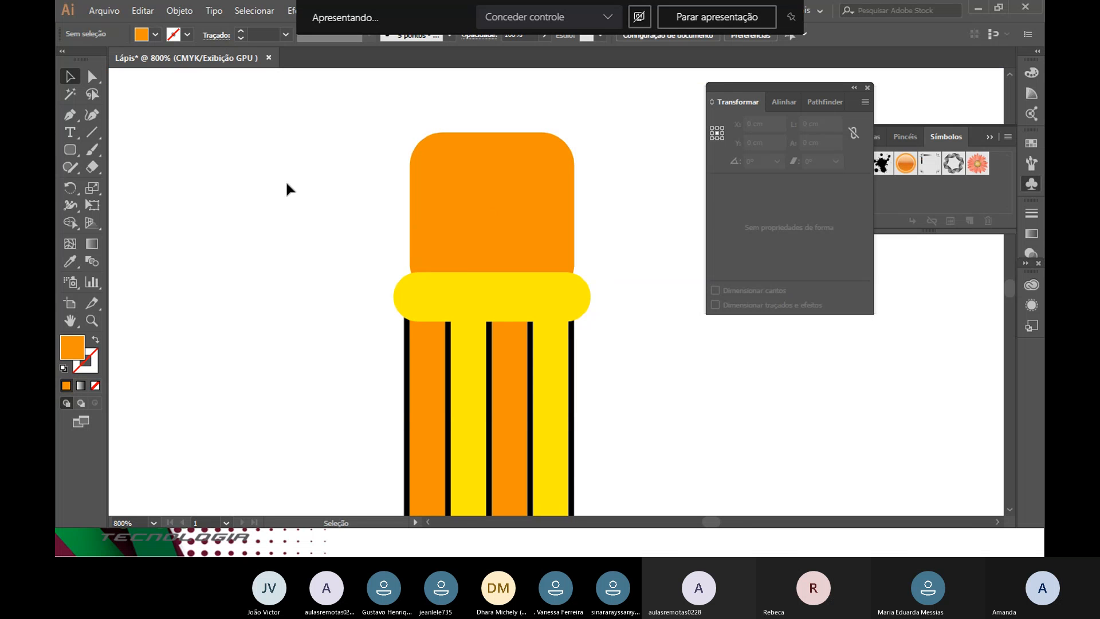
Step: Group all the parts of the pencil into one object
key(ctrl)
key(ctrl+minus)
key(ctrl+minus)
key(ctrl+minus)
key(ctrl+minus)
key(ctrl+minus)
key(ctrl+minus)
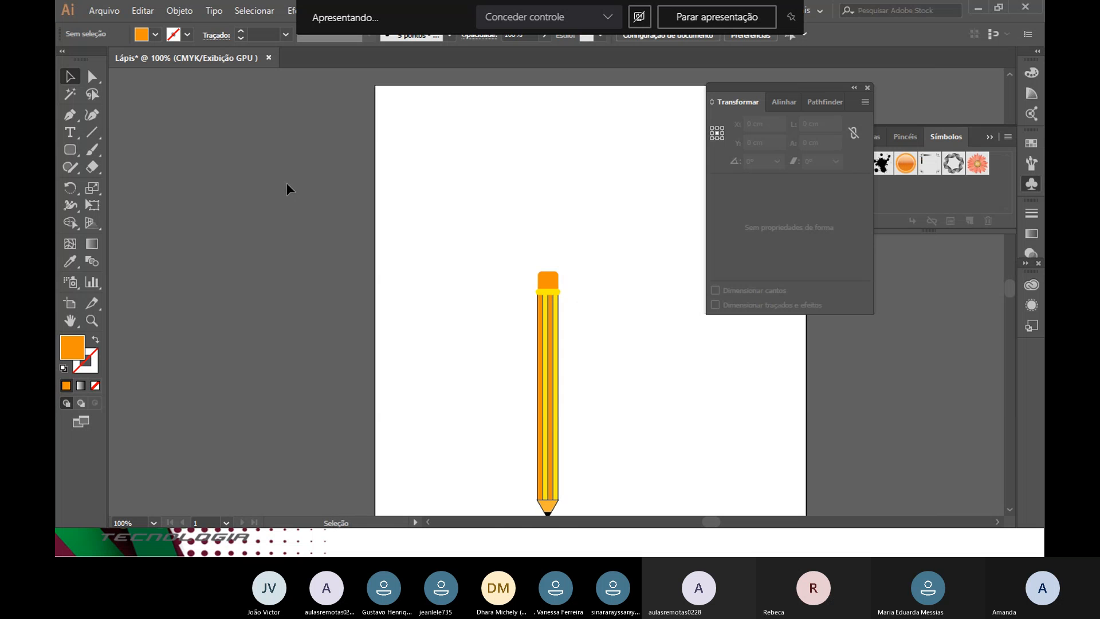
scroll(484, 378, down, 3)
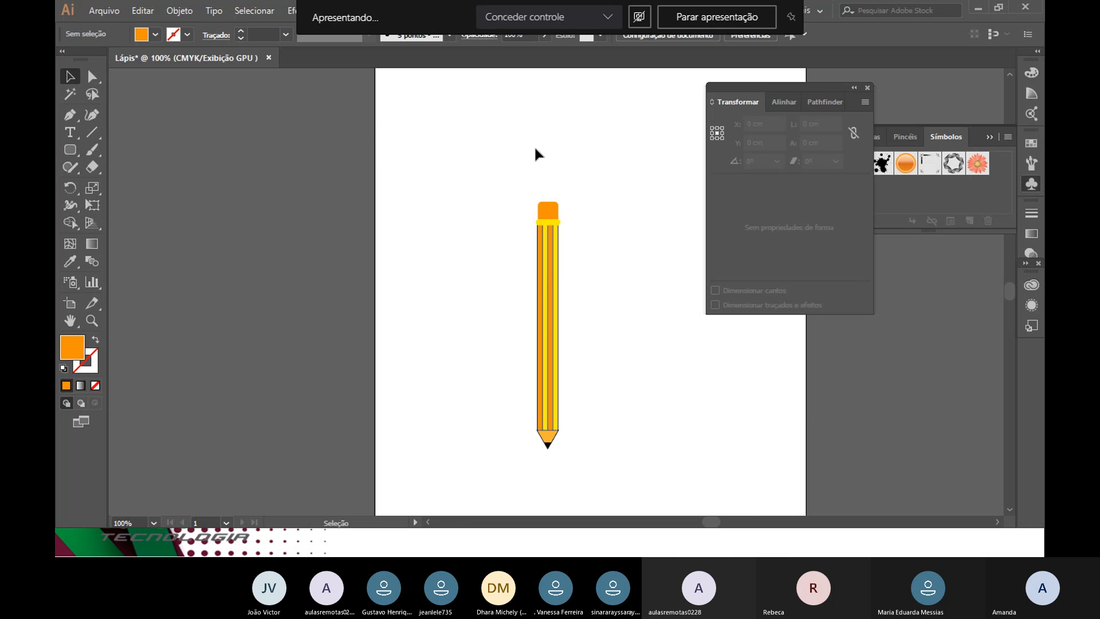
mouse_move(433, 188)
mouse_down()
mouse_move(528, 277)
mouse_move(562, 457)
mouse_move(637, 456)
mouse_up()
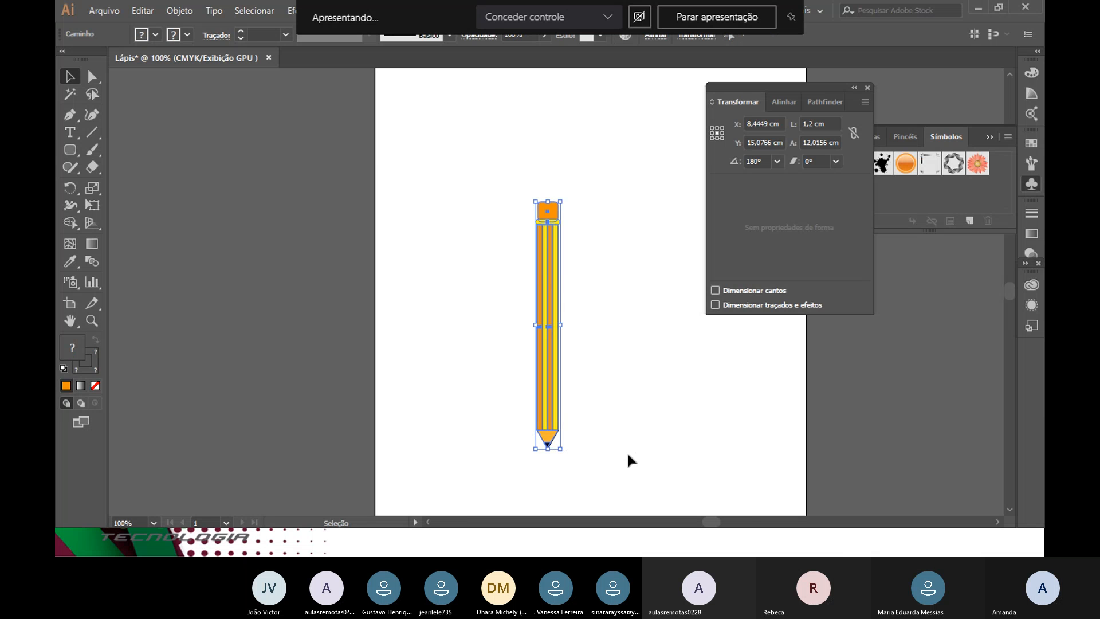
key(ctrl+g)
click(498, 172)
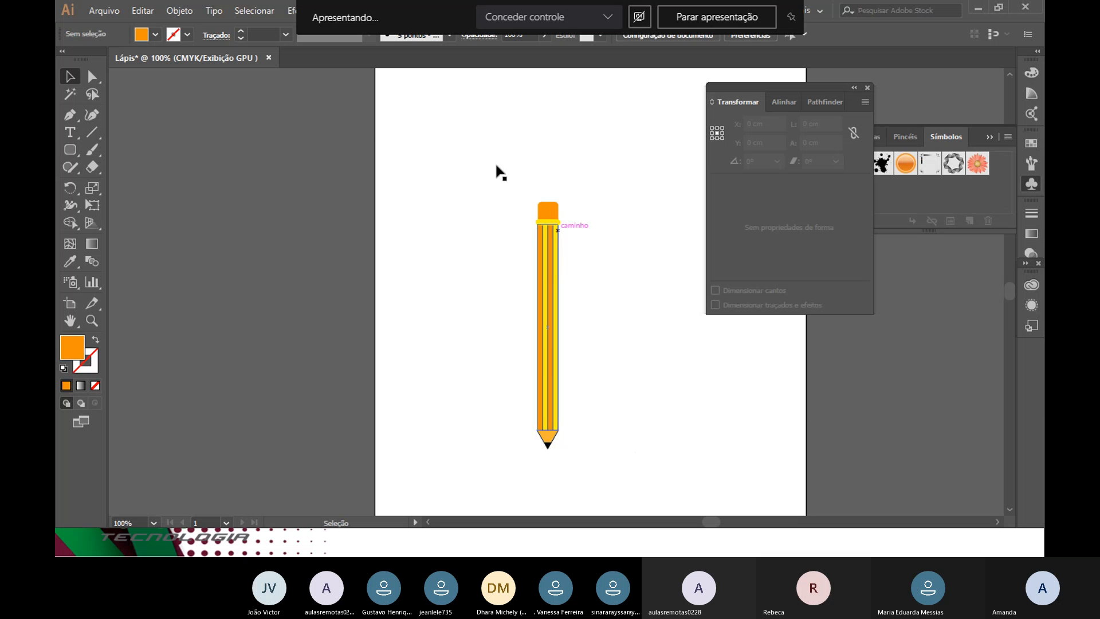
mouse_move(476, 141)
mouse_down()
mouse_move(585, 515)
mouse_move(615, 387)
mouse_move(564, 407)
mouse_up()
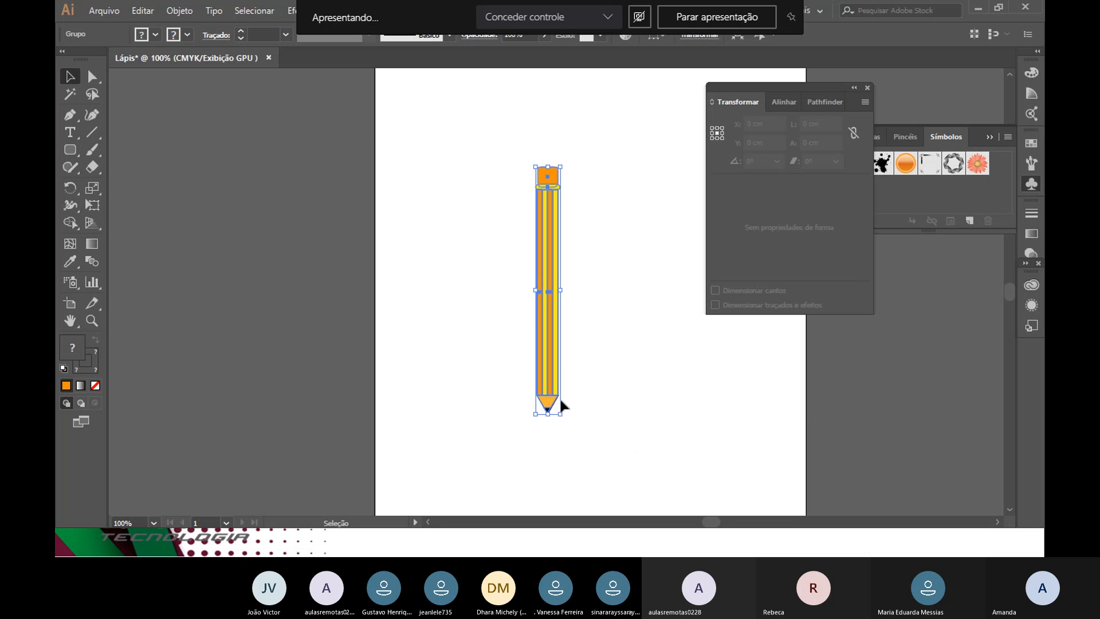
right_click(538, 302)
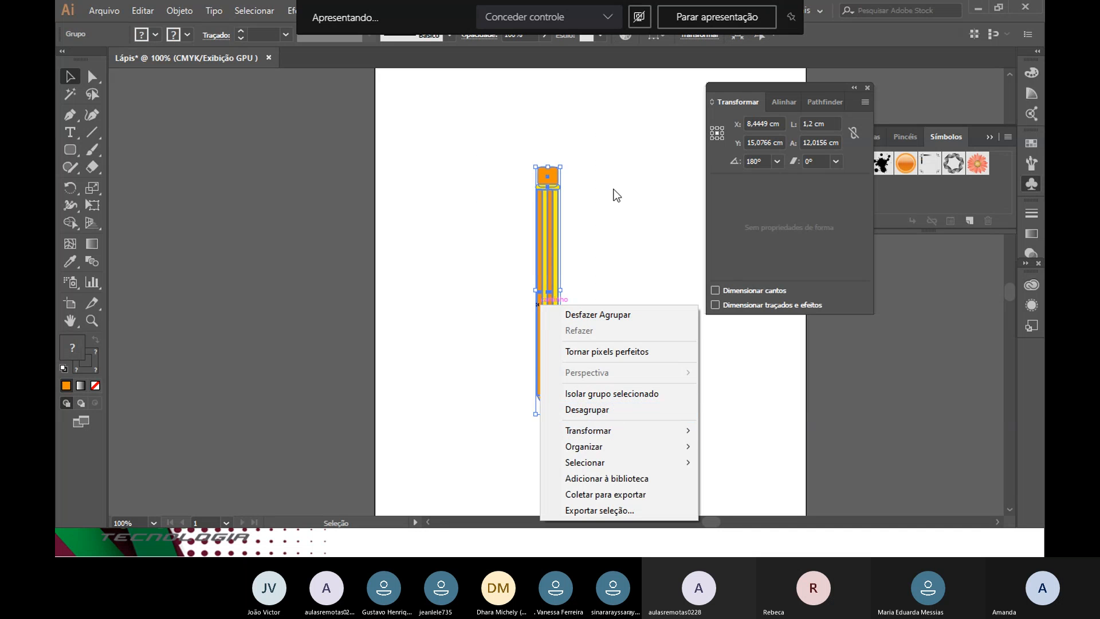
click(481, 135)
mouse_move(481, 135)
mouse_down()
mouse_move(613, 498)
mouse_move(624, 369)
mouse_up()
key(ctrl+z)
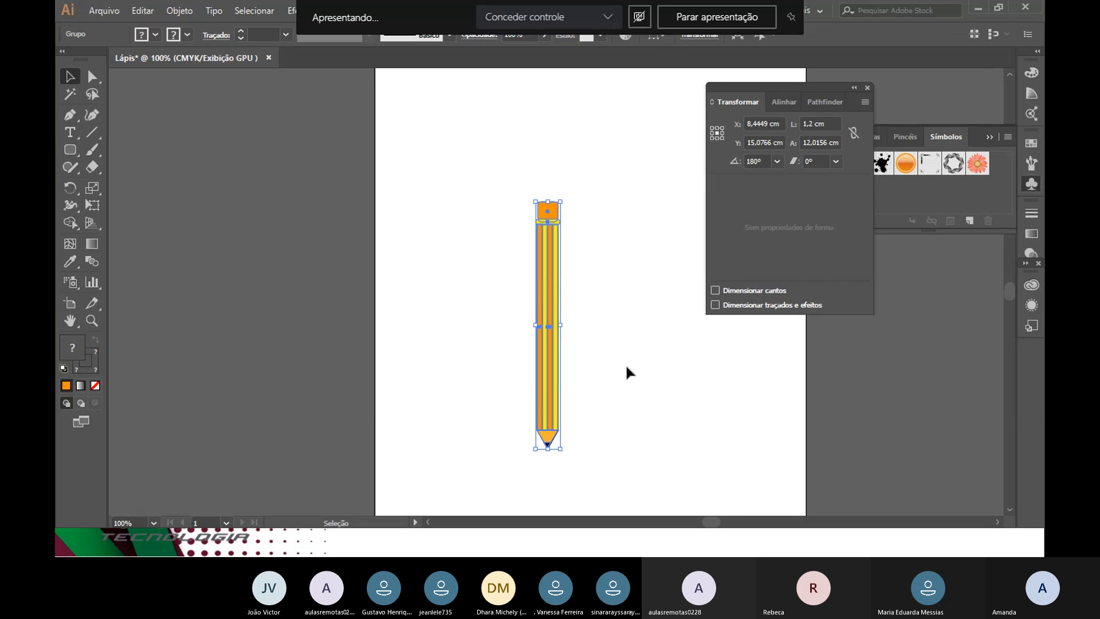
Step: Remove the stroke from the whole pencil group
click(601, 352)
click(543, 312)
click(187, 36)
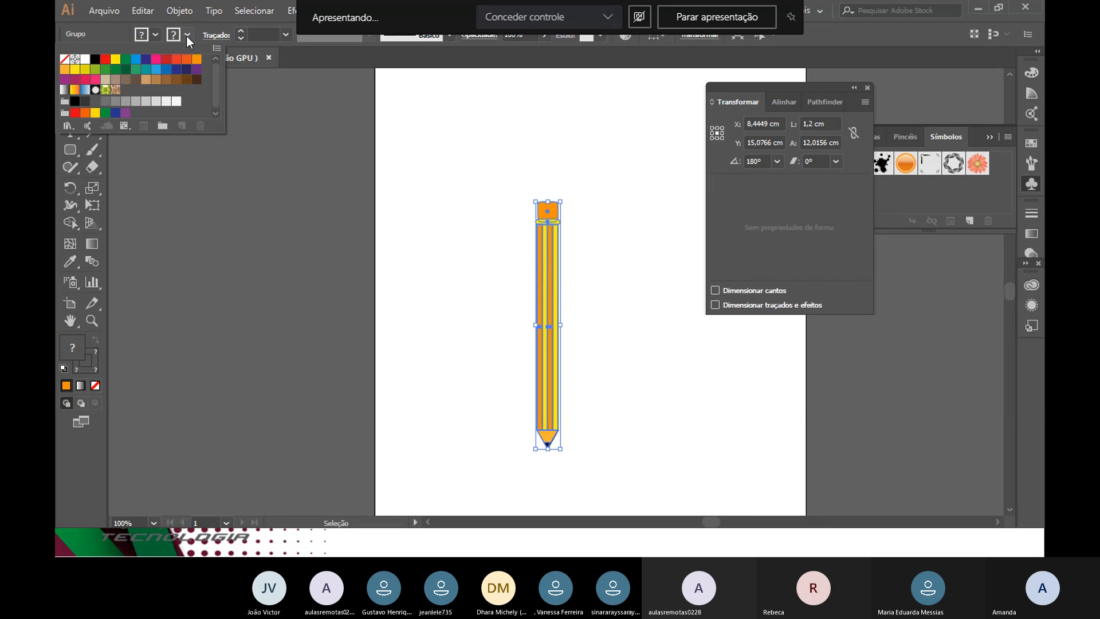
click(64, 59)
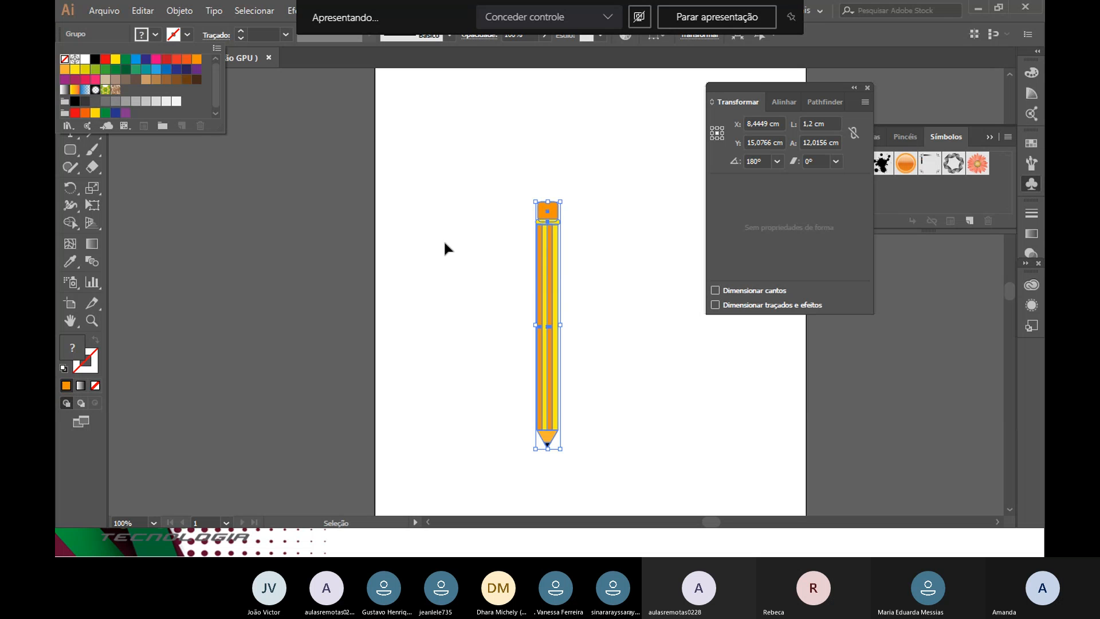
click(458, 229)
Step: Rotate the pencil group clockwise to a diagonal and centre it at about X 10.5 cm, Y 14.5 cm, then deselect it
mouse_move(499, 148)
mouse_down()
mouse_move(590, 415)
mouse_move(663, 444)
mouse_up()
drag(564, 148, 642, 189)
drag(590, 226, 625, 218)
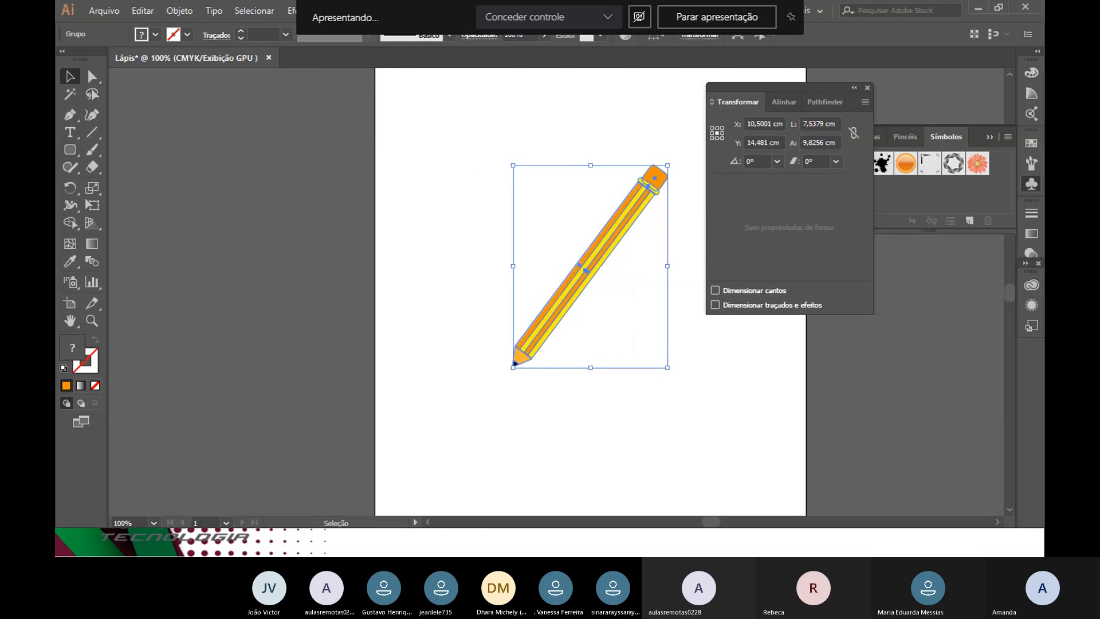
key(alt+Tab)
key(alt+Tab)
click(446, 447)
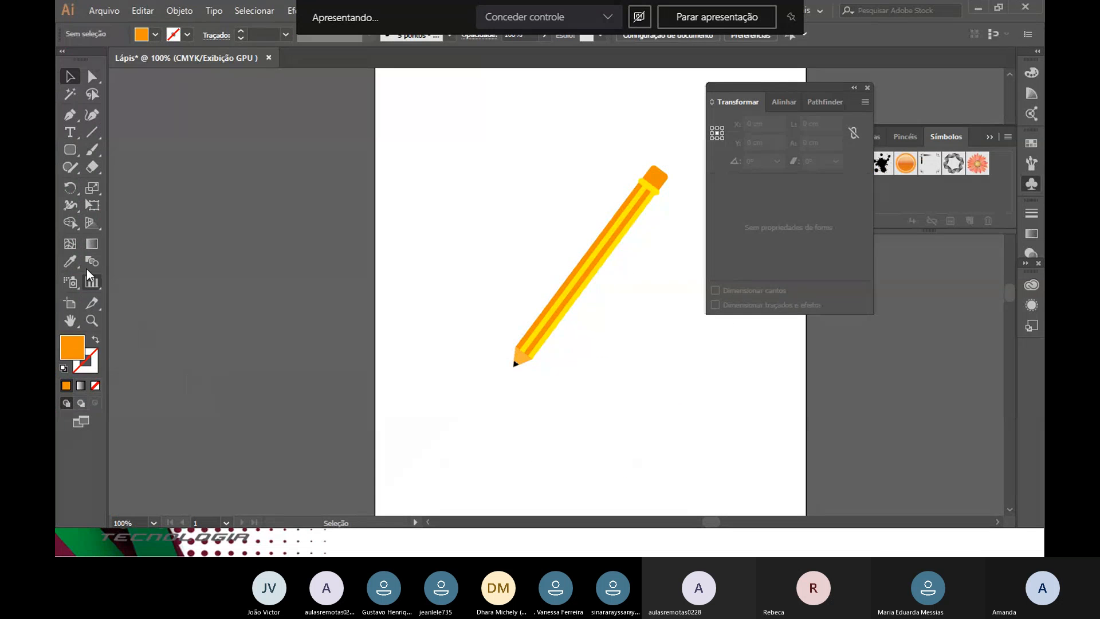
Step: Add the point text "Design" just below and to the left of the pencil's tip
click(69, 132)
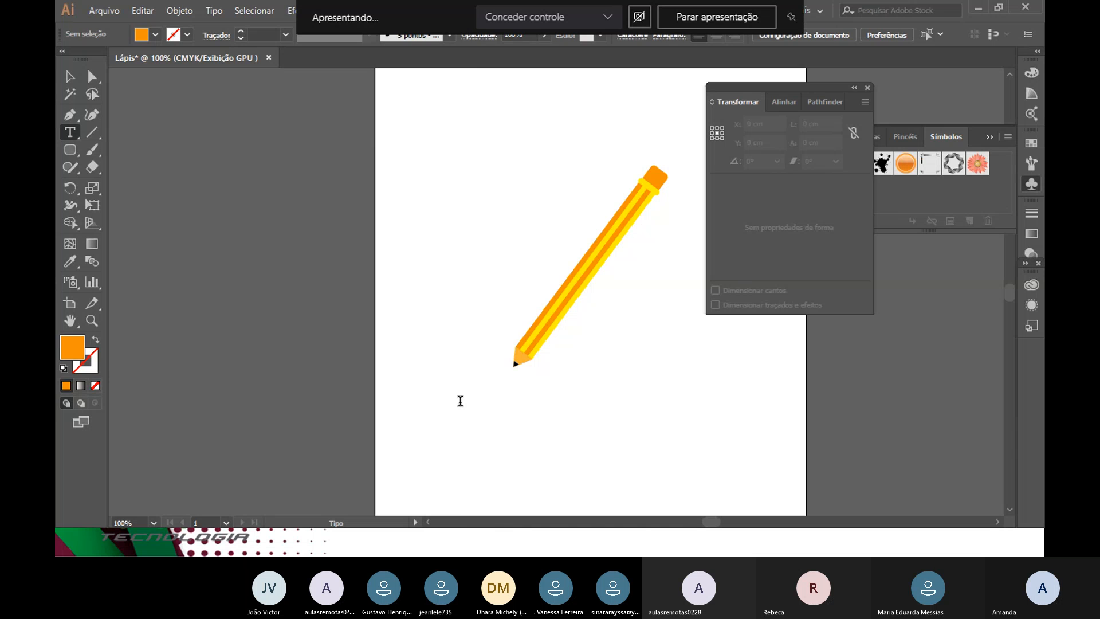
click(460, 400)
text(a)
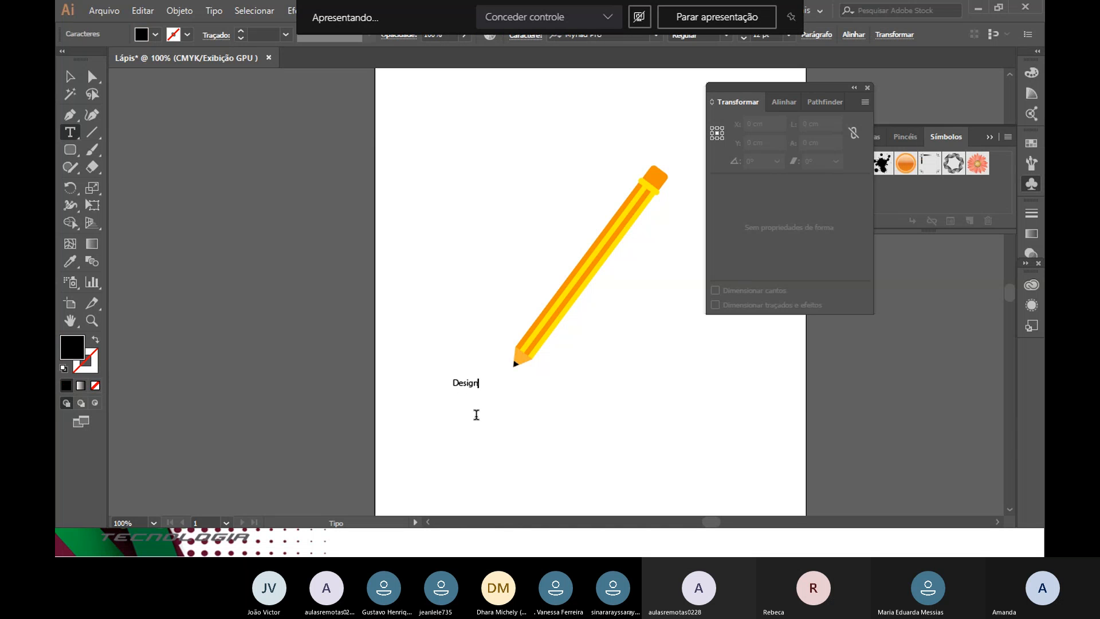
Step: Select the word Design and restore the application window to a smaller size, moving it down to uncover the text settings
drag(452, 387, 501, 388)
click(780, 103)
click(818, 104)
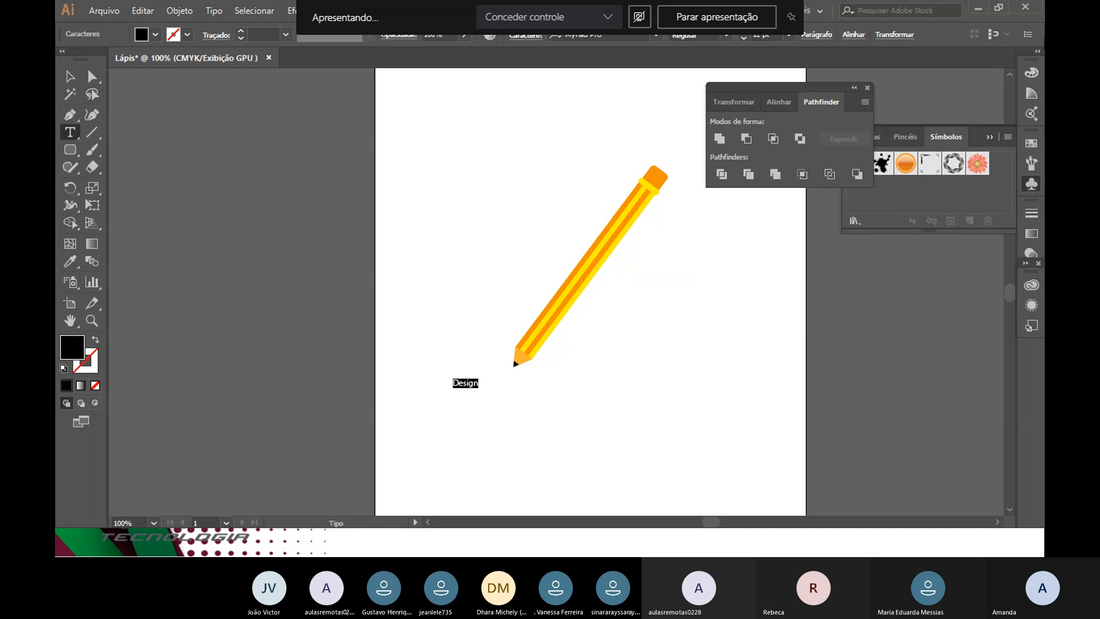
click(999, 7)
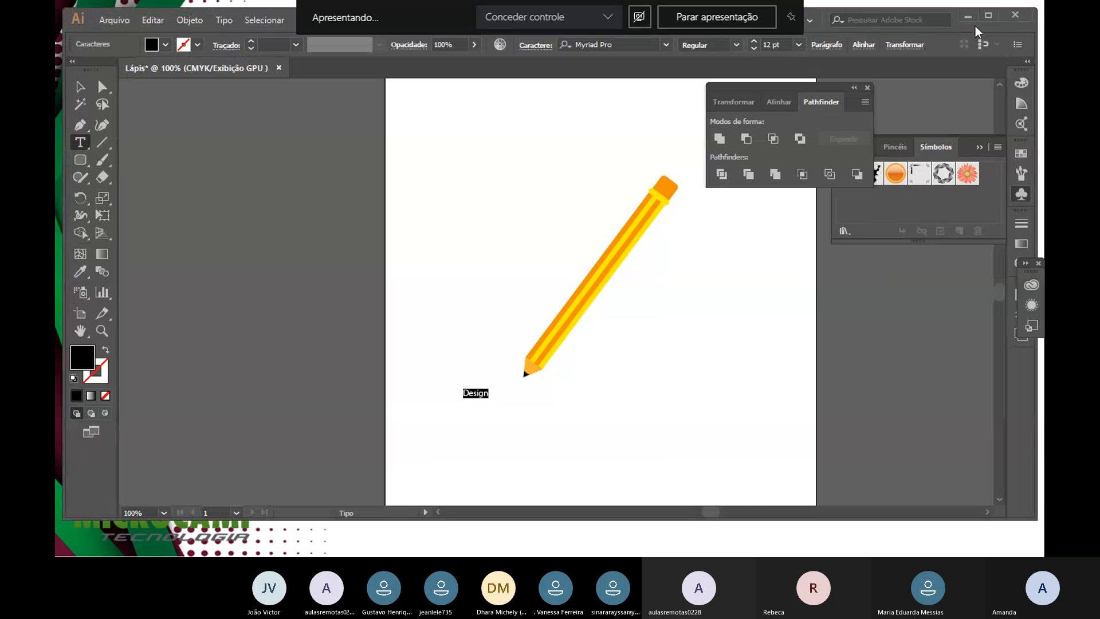
drag(947, 17, 944, 33)
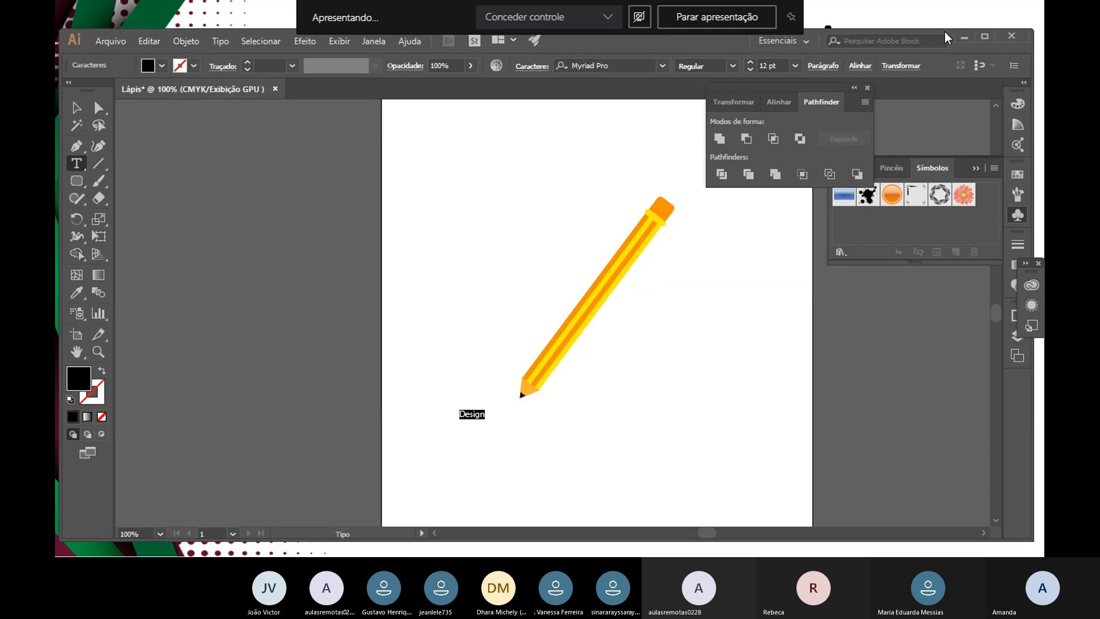
Step: Increase the font size of the word Design to 24 pt
click(750, 57)
click(749, 56)
click(750, 57)
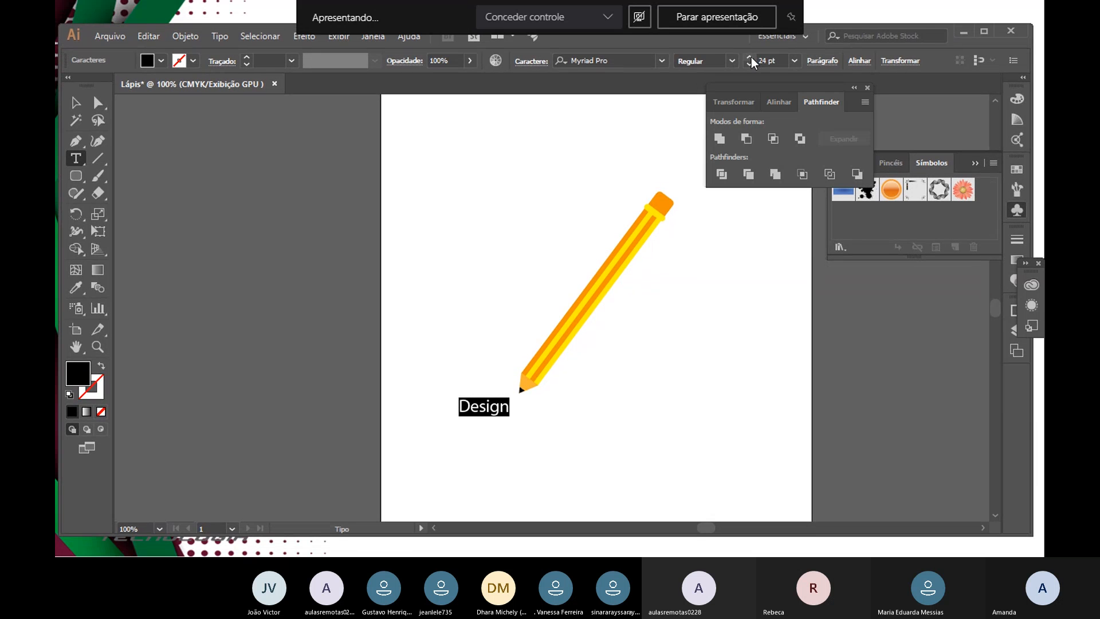
Step: Set the font of the word Design to Rage Italic
click(662, 61)
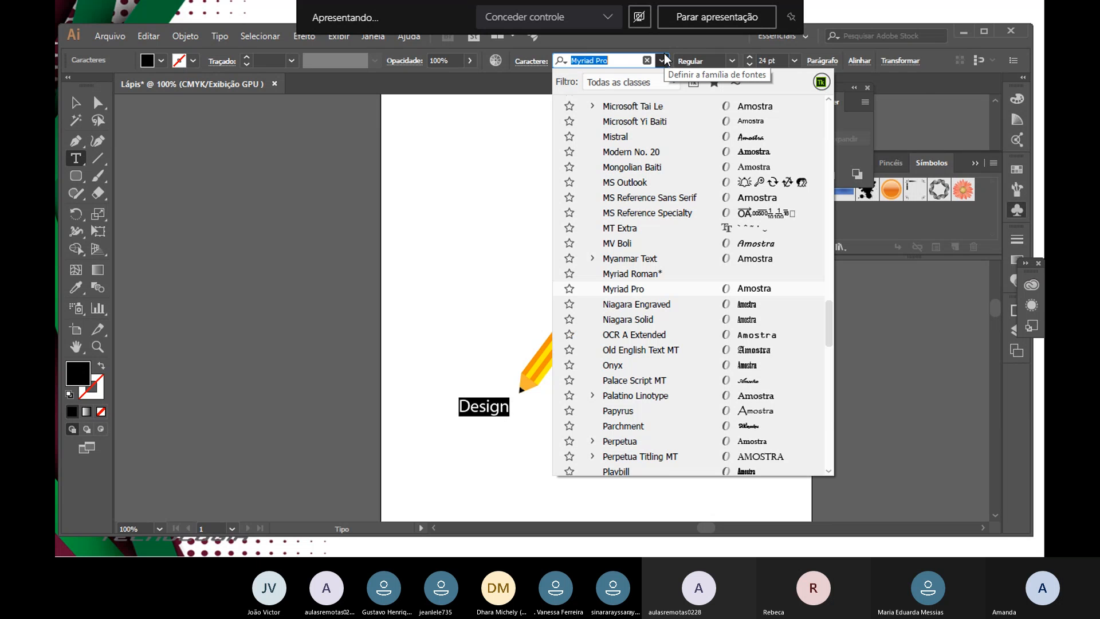
scroll(733, 223, down, 1)
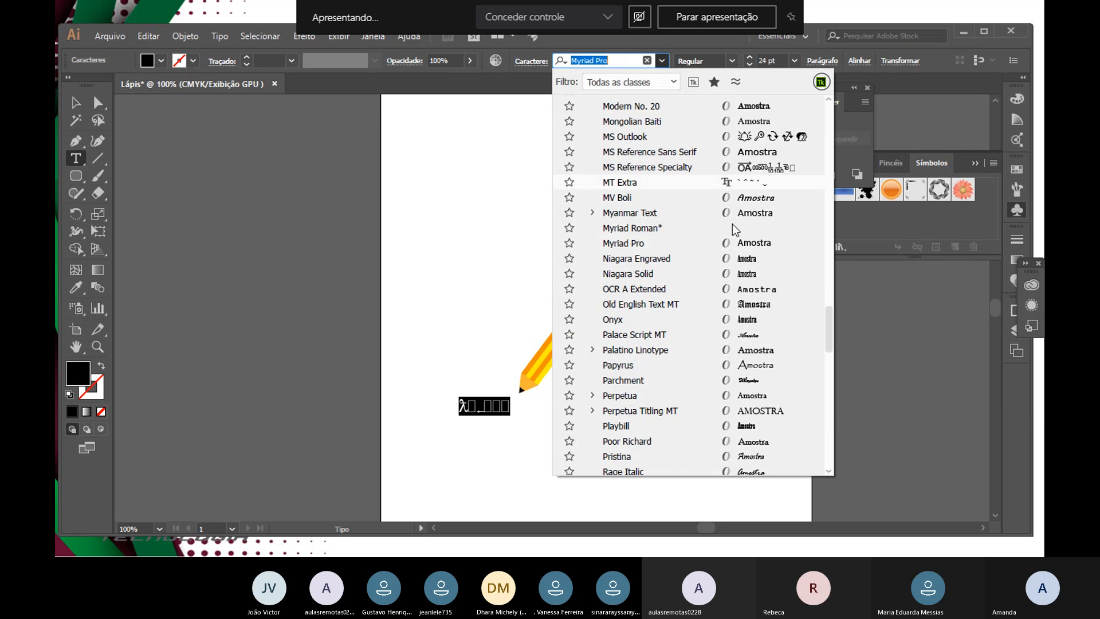
scroll(737, 240, down, 2)
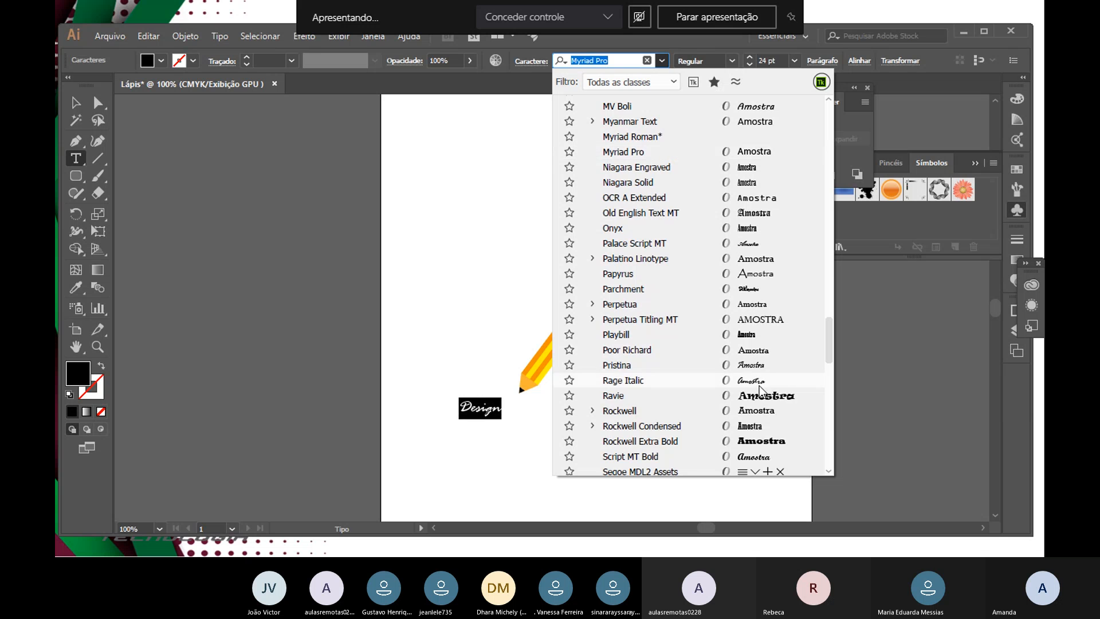
click(756, 387)
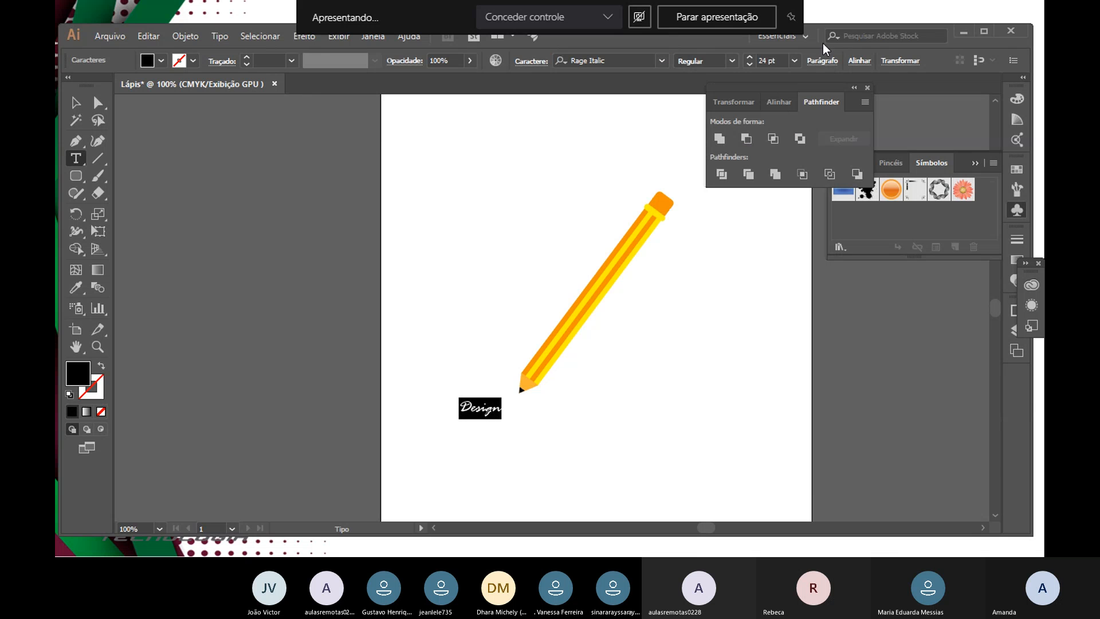
Step: Enlarge the word Design to 37 pt
click(750, 58)
click(750, 57)
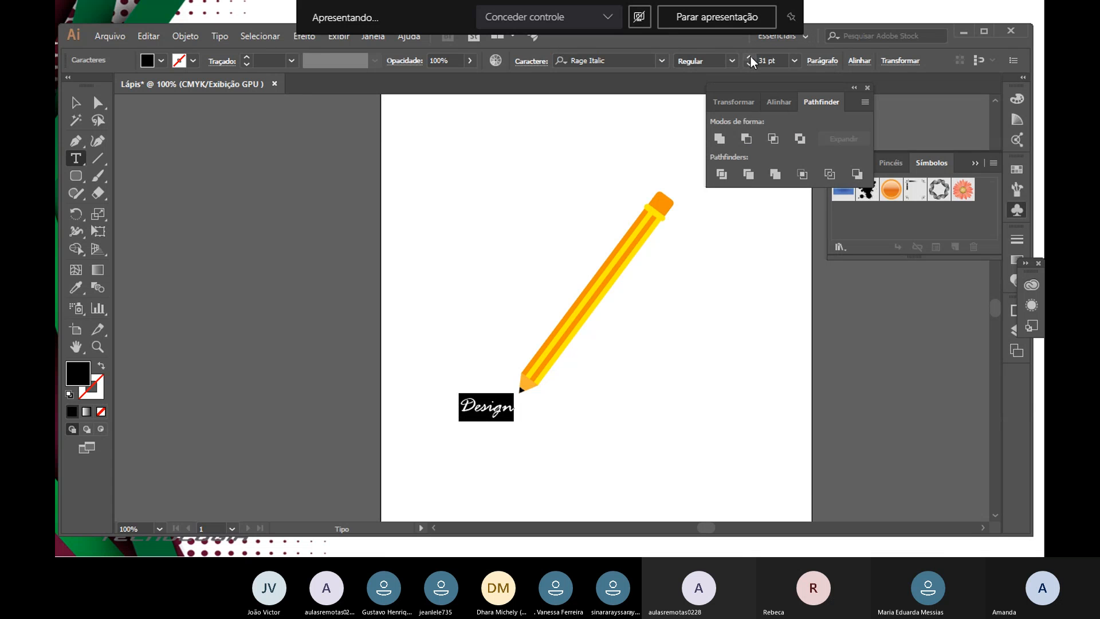
click(750, 57)
click(750, 57)
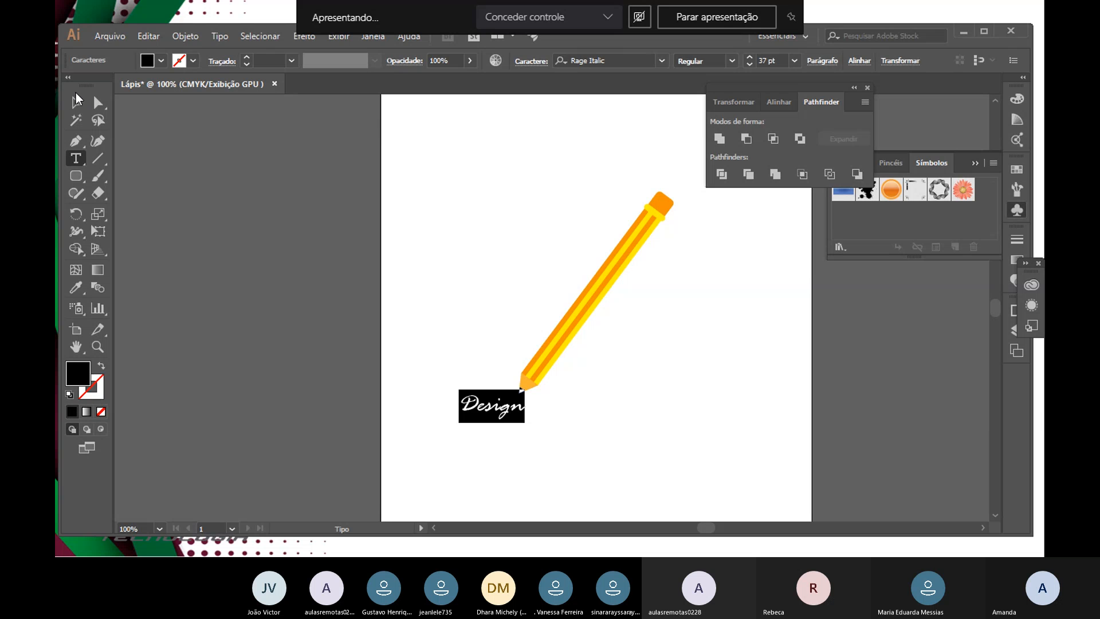
Step: Move the word Design up against the pencil's tip, nudging it until the end of the lettering meets the black point, and deselect it
key(Escape)
drag(492, 403, 484, 403)
key(Up)
key(Up)
key(Up)
key(Up)
key(Up)
key(Up)
key(Up)
key(Up)
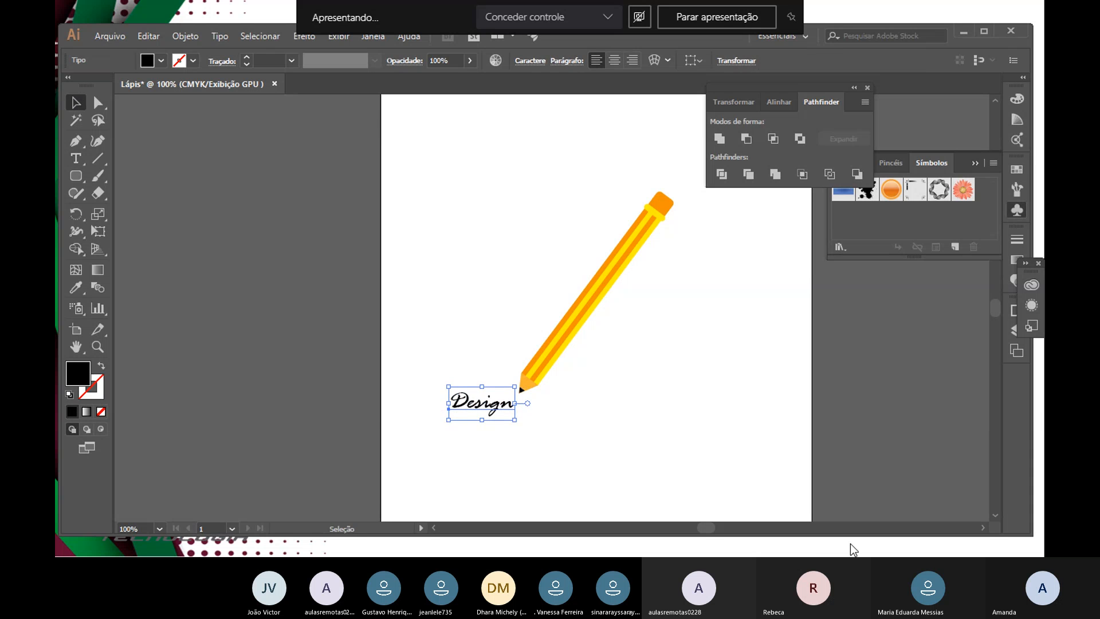
key(Up)
key(Up)
key(Up)
key(Right)
key(Right)
key(Right)
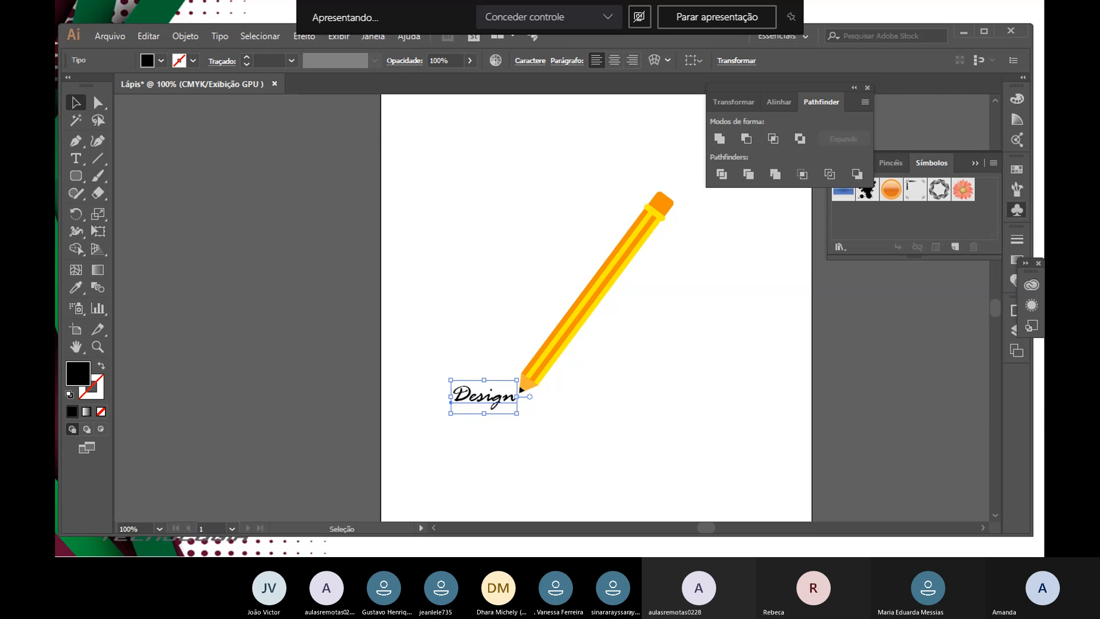
key(Up)
key(Up)
key(Up)
key(Up)
key(Right)
key(Right)
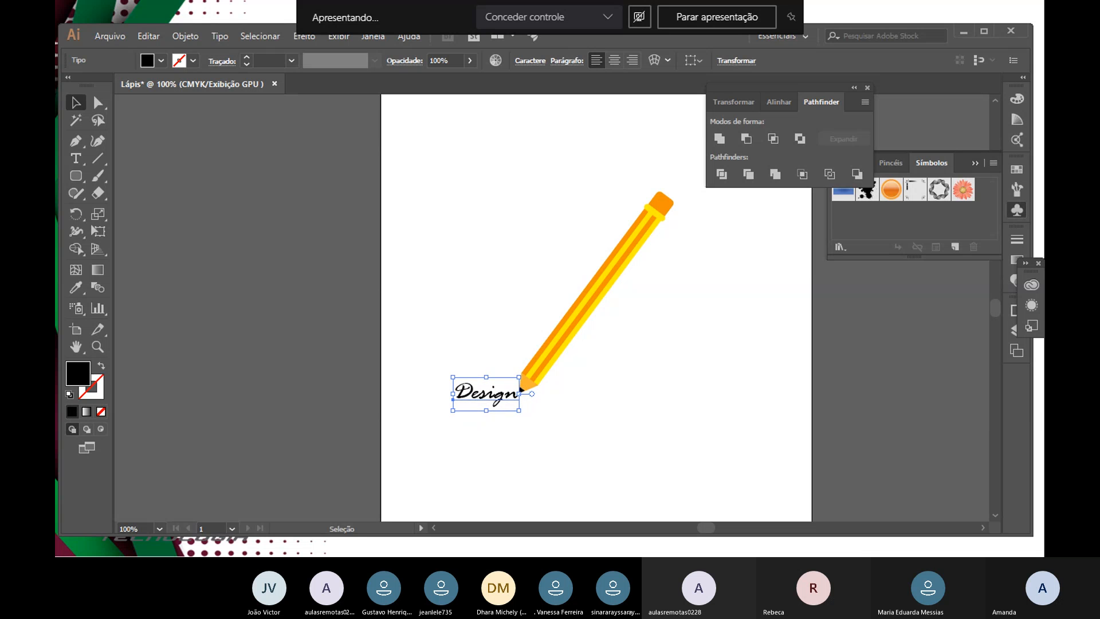
click(776, 323)
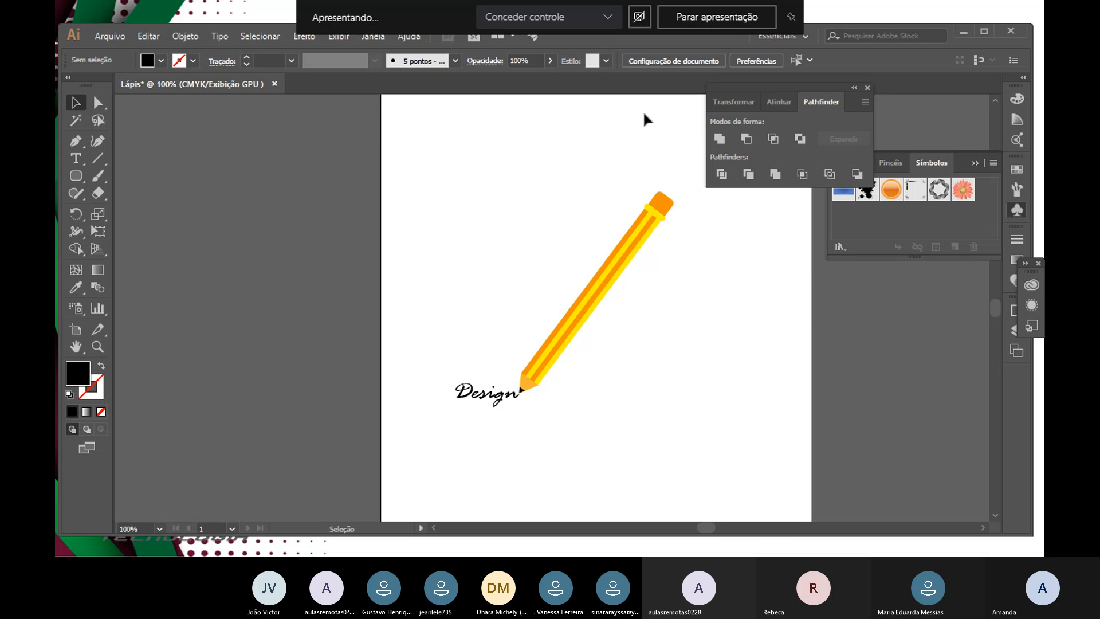
key(alt+Tab)
key(alt+Tab)
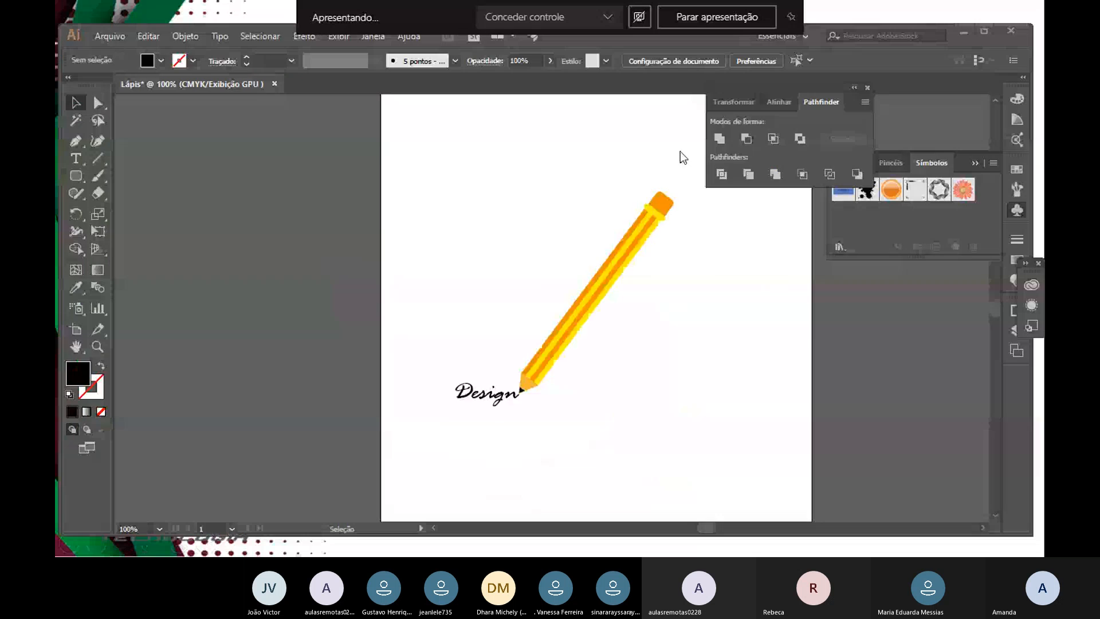
key(alt+Tab)
key(alt+Tab)
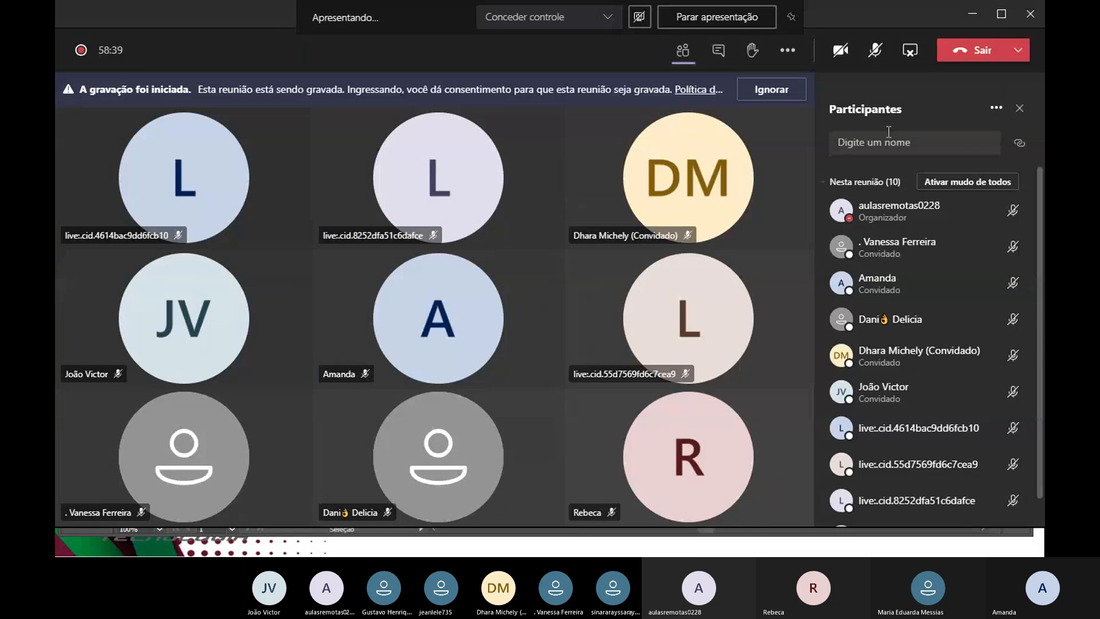
key(alt+Tab)
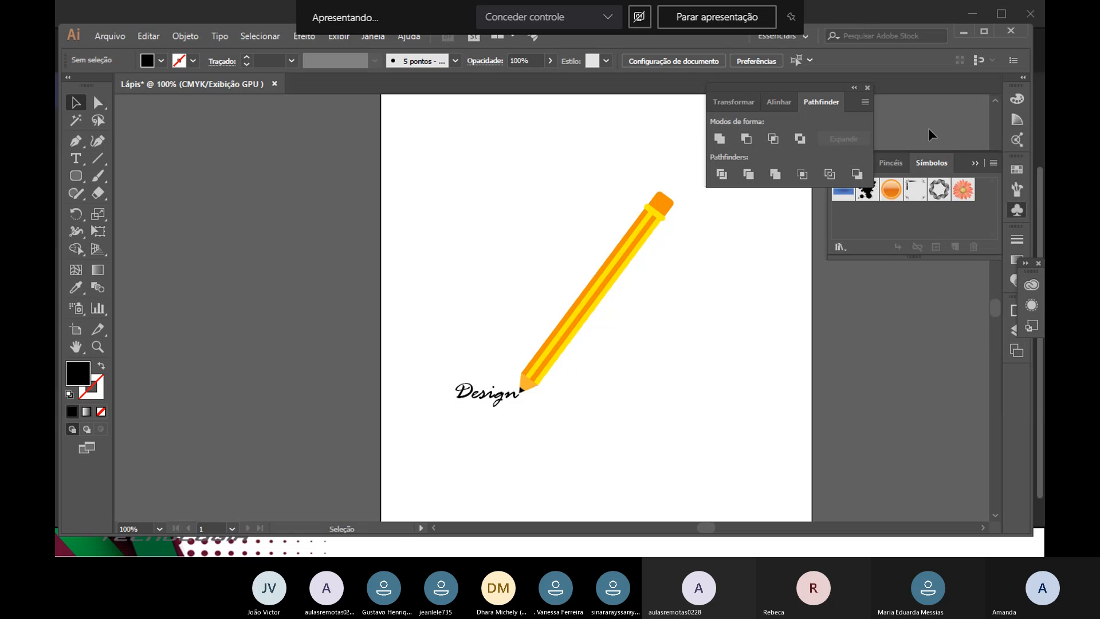
key(alt+Tab)
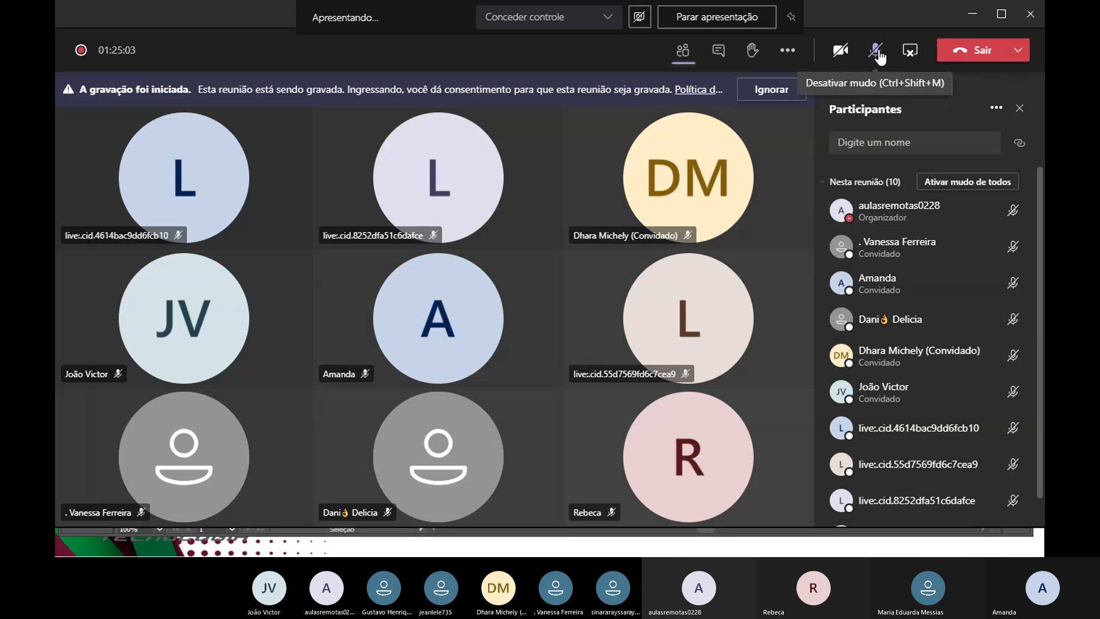
key(alt+Tab)
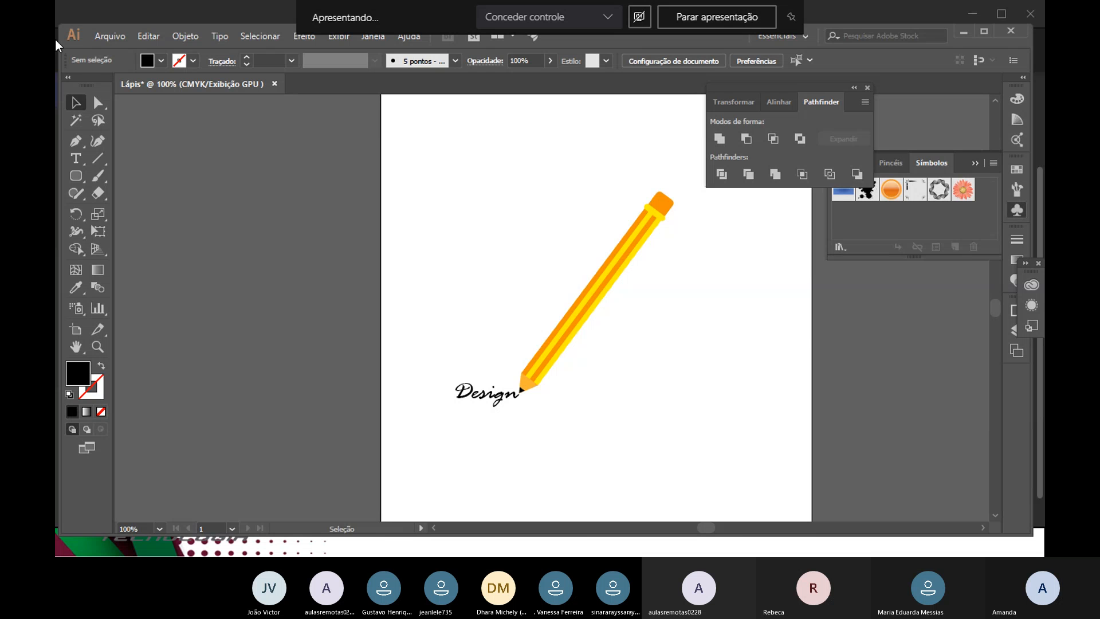
Step: Switch to the slide presentation and advance to the slide listing the main Illustrator shortcuts
key(alt+Tab)
key(alt+Tab)
key(Right)
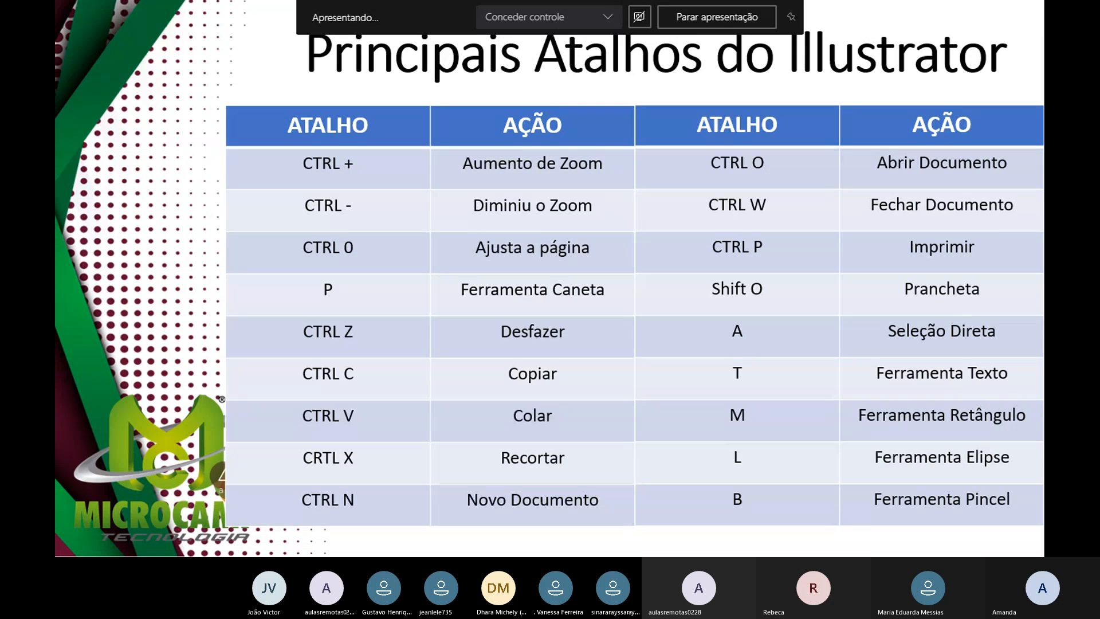
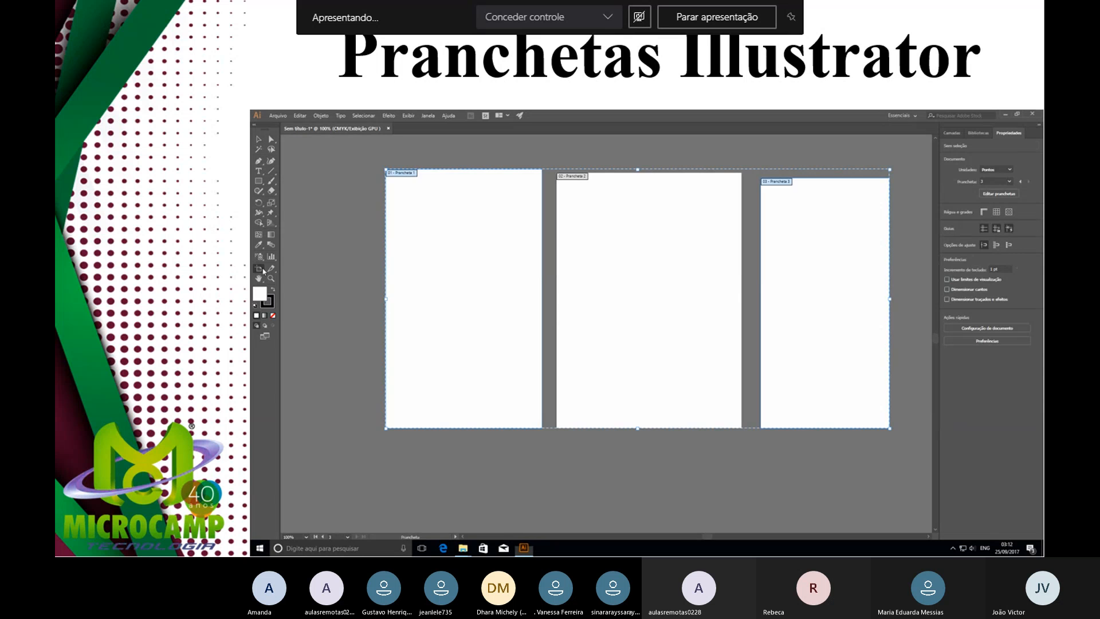
Step: Switch back to Illustrator and create a new portrait A4 document, 21 x 29.7 cm in CMYK, with 4 artboards
key(alt+Tab)
key(alt+Tab)
key(alt+Tab)
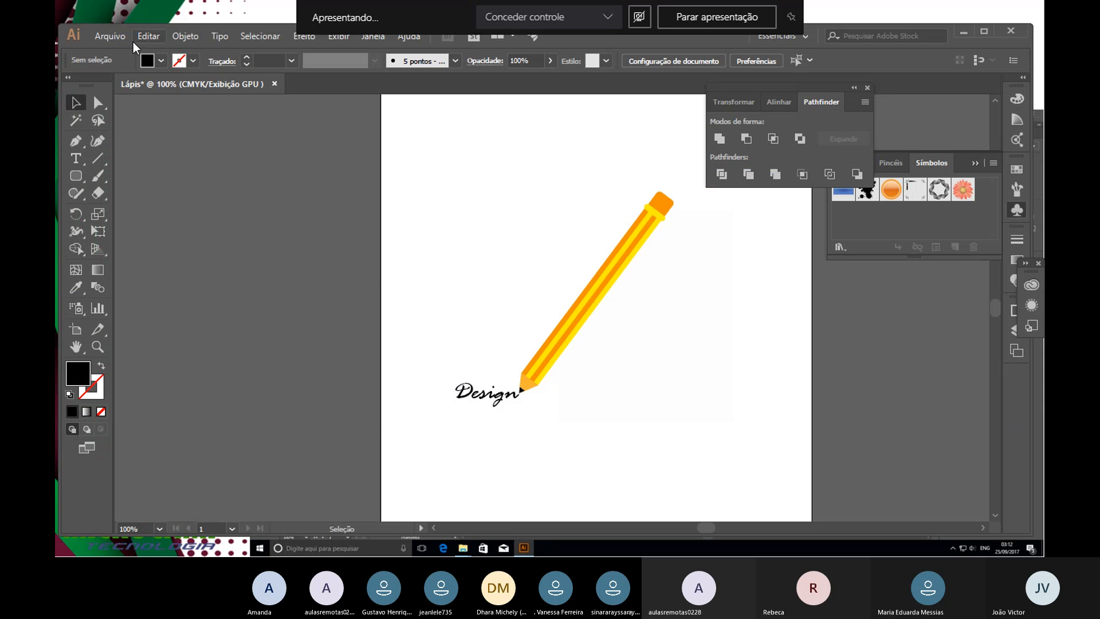
click(106, 36)
click(139, 51)
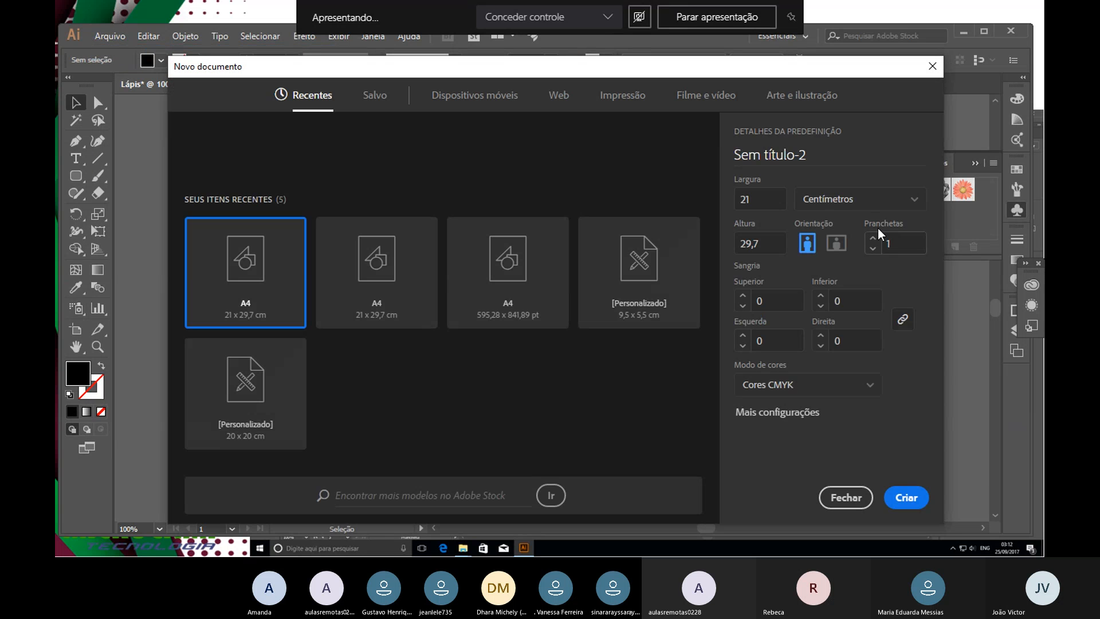
click(874, 242)
text(5)
click(872, 250)
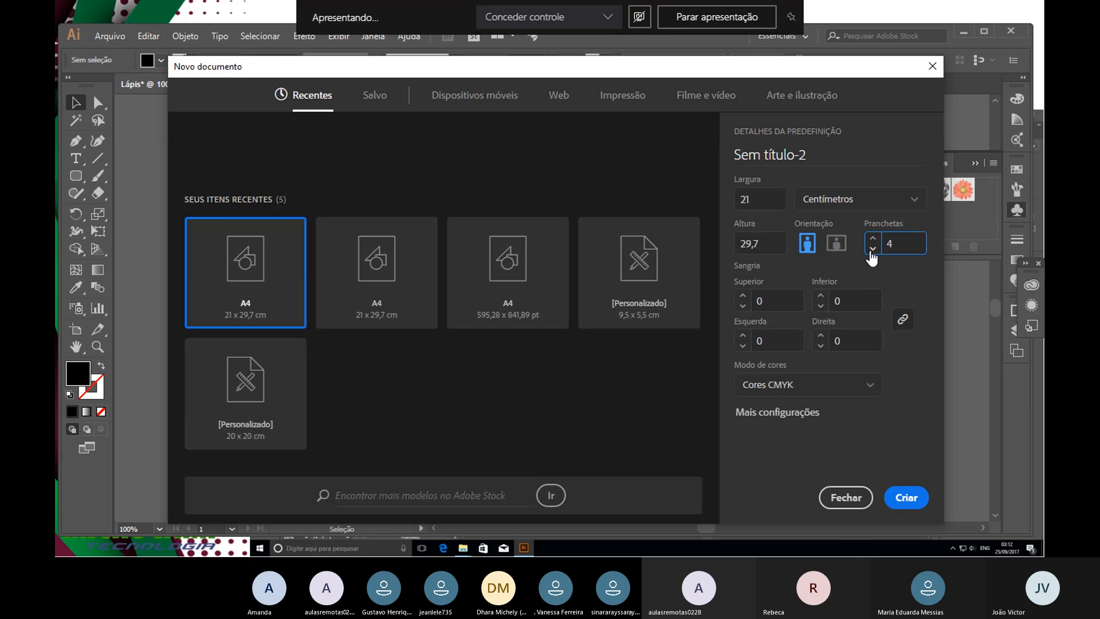
click(902, 503)
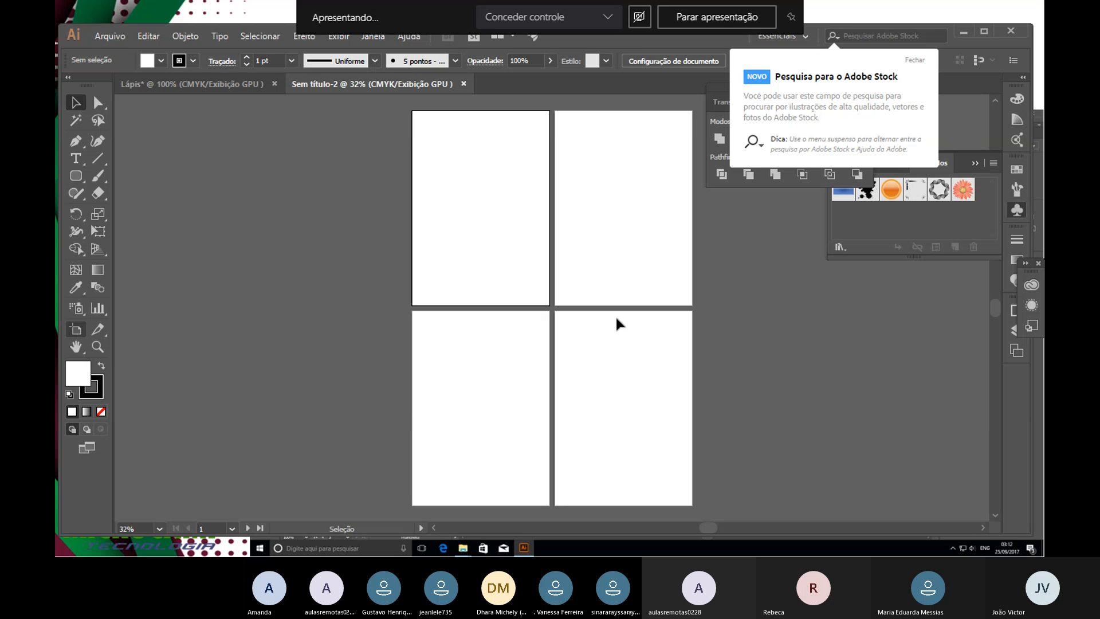
Step: Shrink artboard 2 with the Artboard tool to about 16.67 x 9.62 cm and dismiss the Adobe Stock tip
click(595, 199)
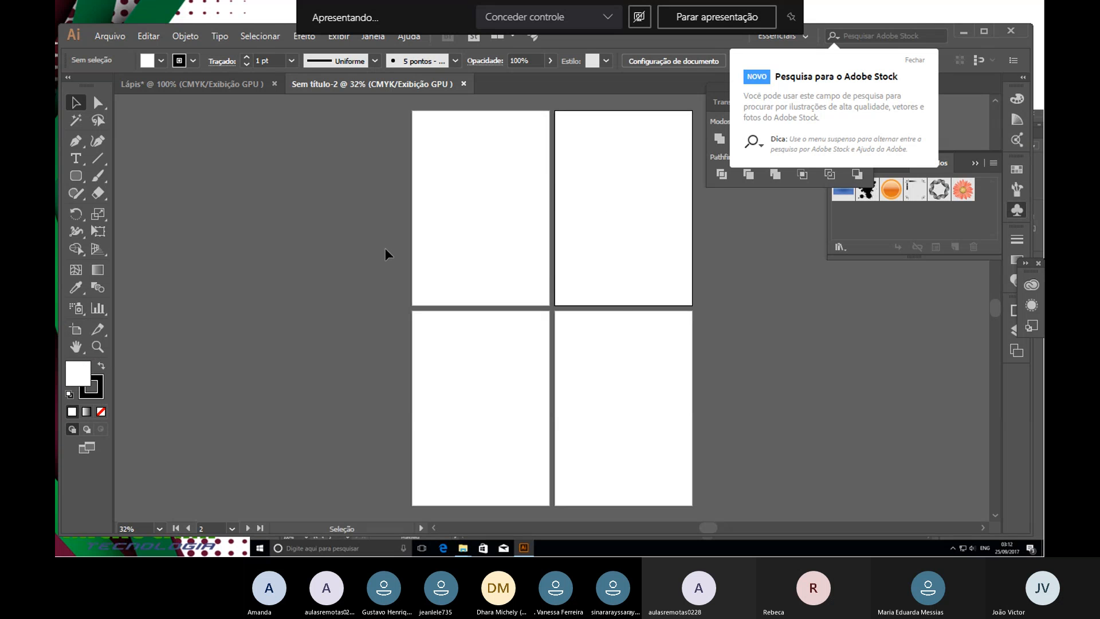
click(81, 334)
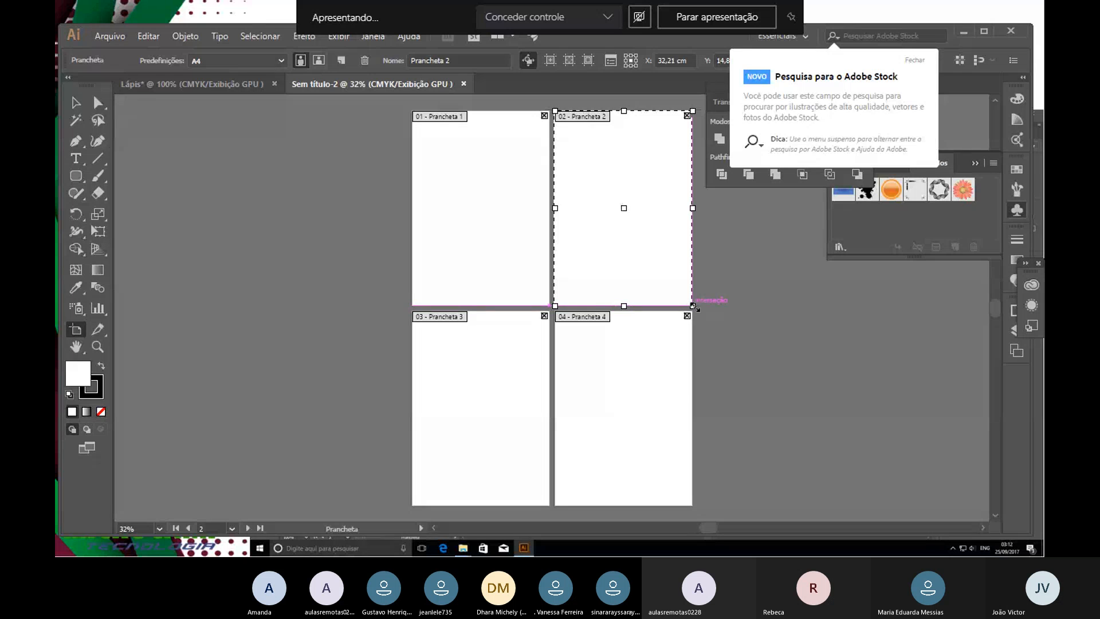
drag(693, 305, 664, 174)
click(914, 59)
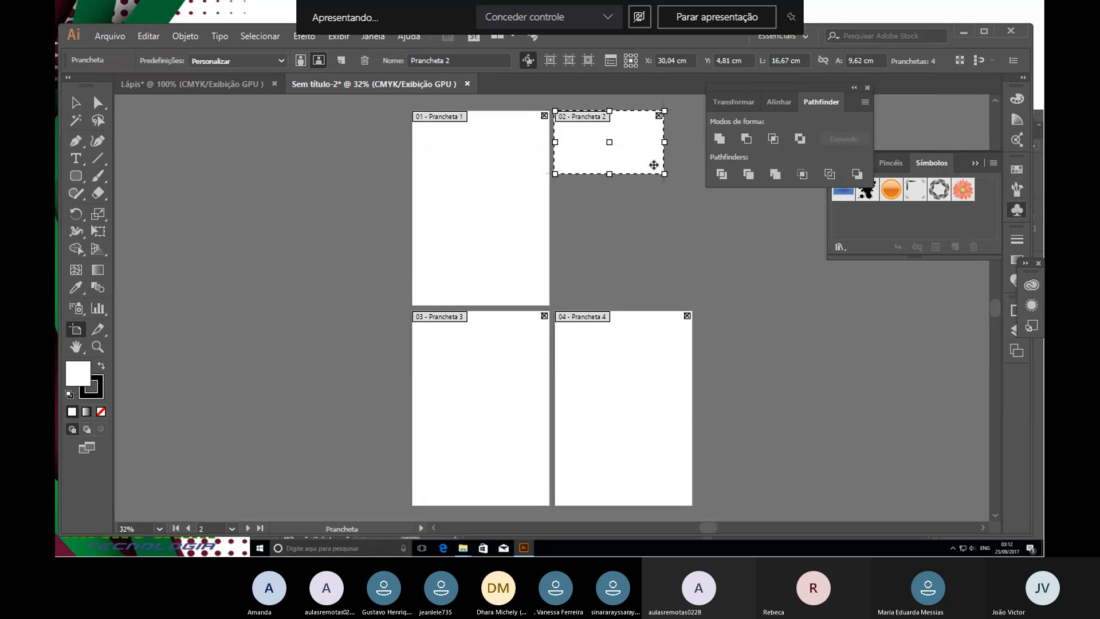
Step: Set artboard 2 to a width of 9.5 cm and a height of 5.5 cm
click(879, 61)
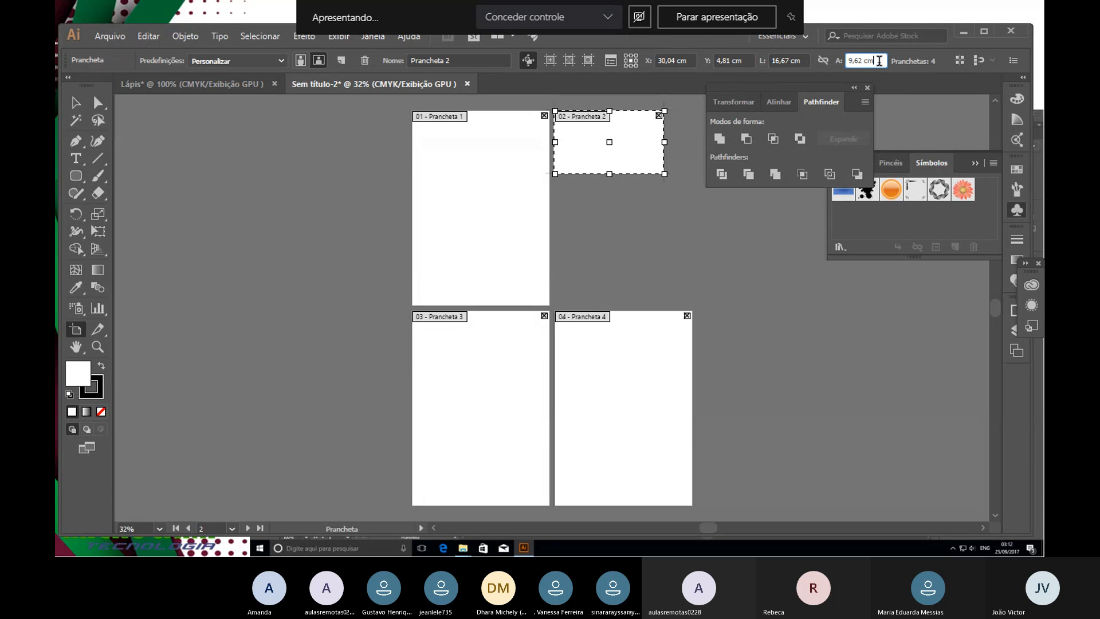
click(804, 60)
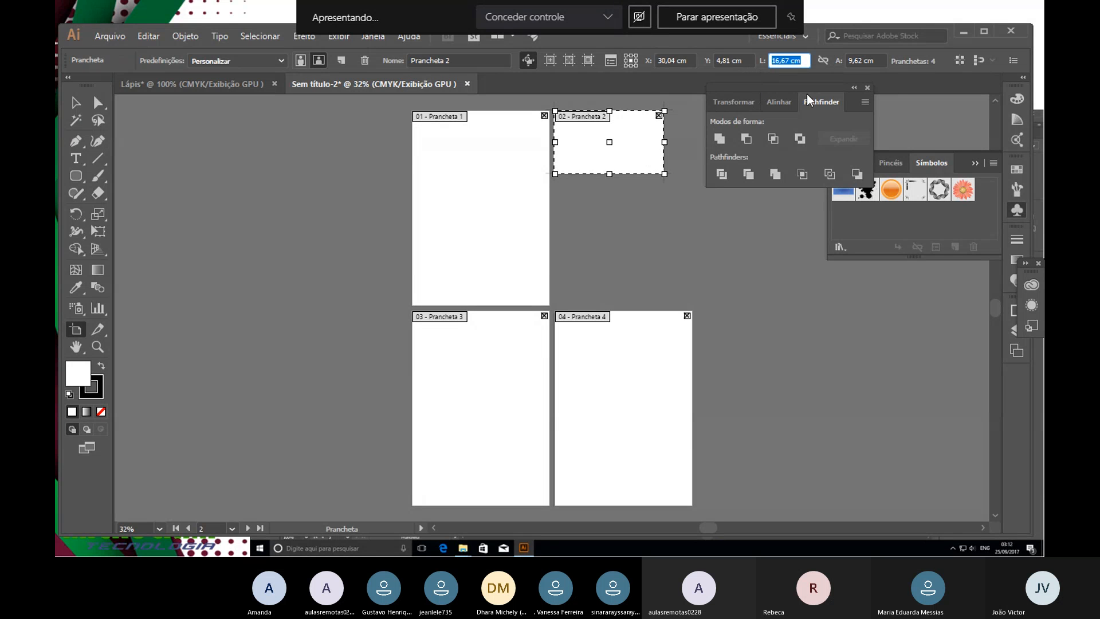
text(9,5)
key(Tab)
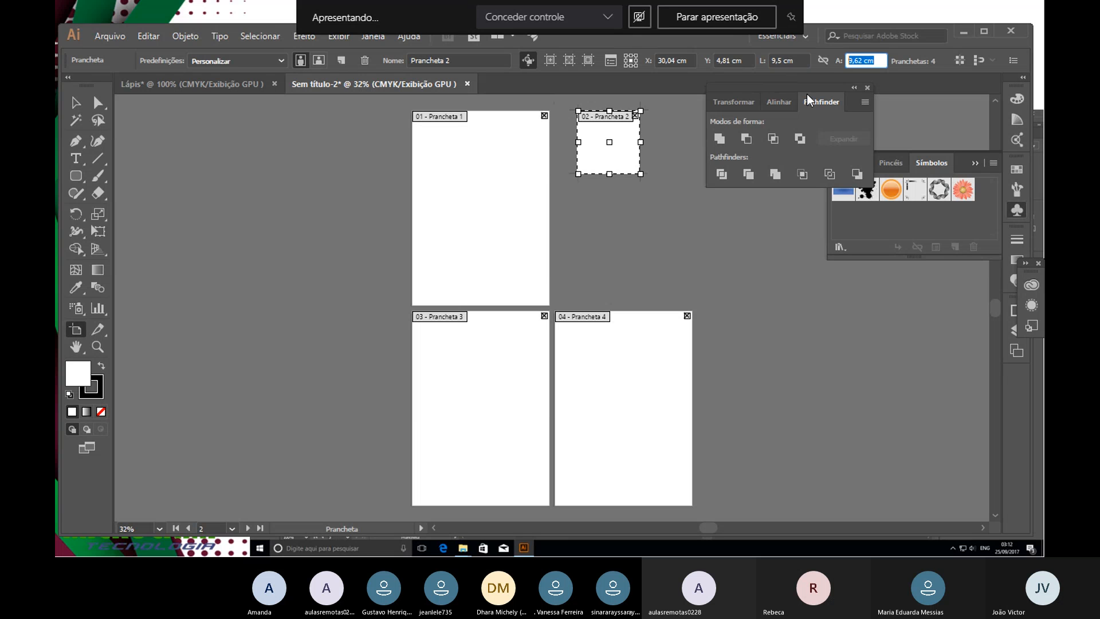
text(5,5)
key(Return)
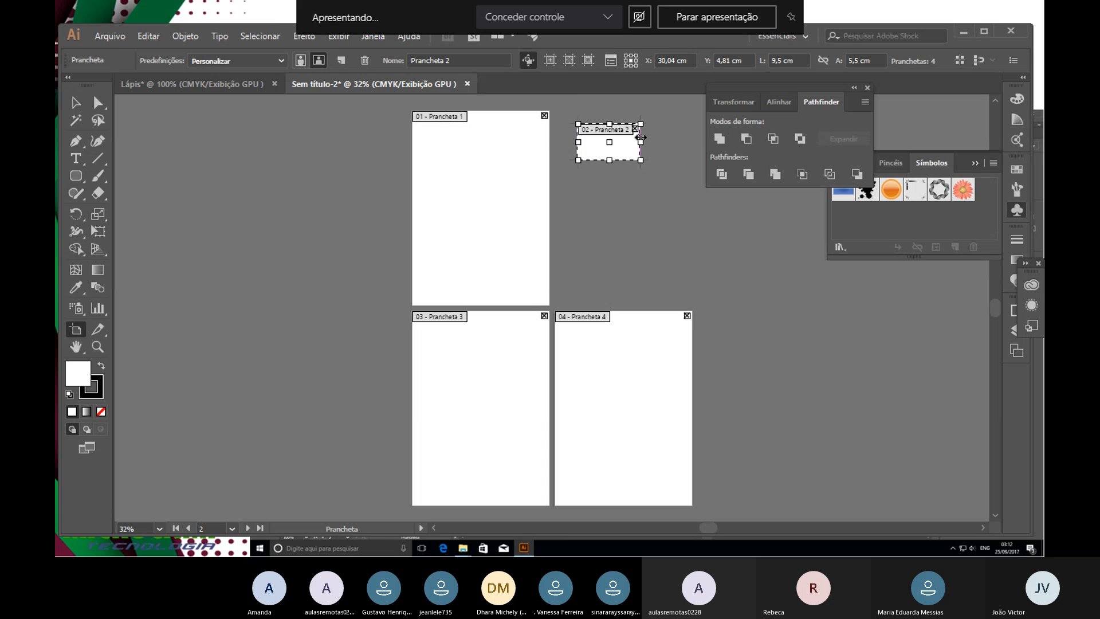
Step: Move artboard 2 closer to the upper right corner of artboard 1 and leave artboard editing
drag(621, 142, 604, 132)
scroll(634, 403, left, 5)
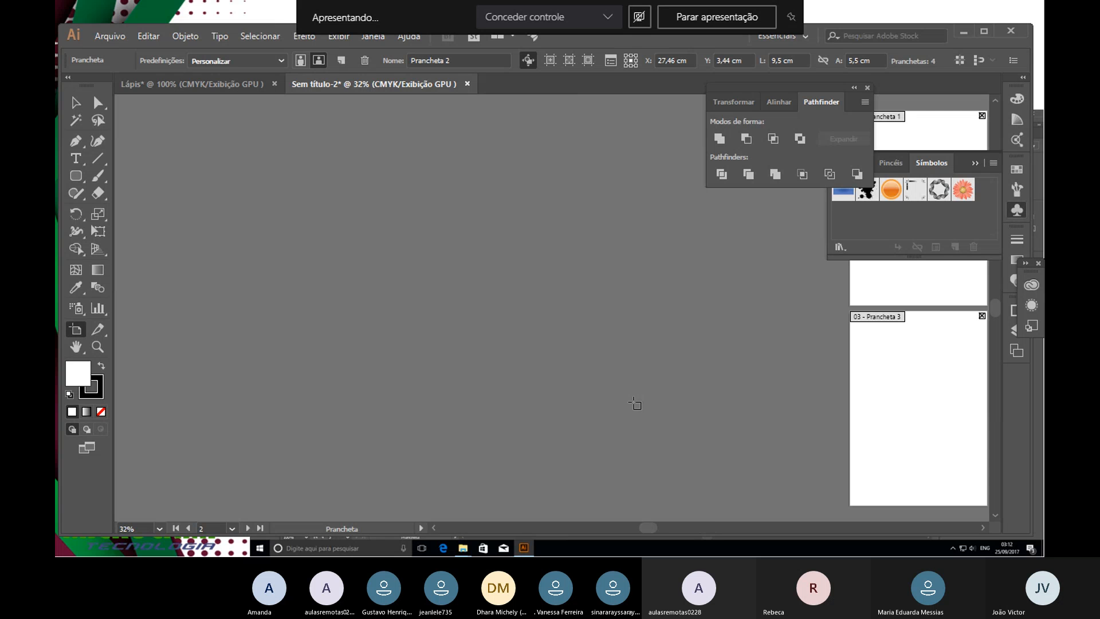
click(983, 528)
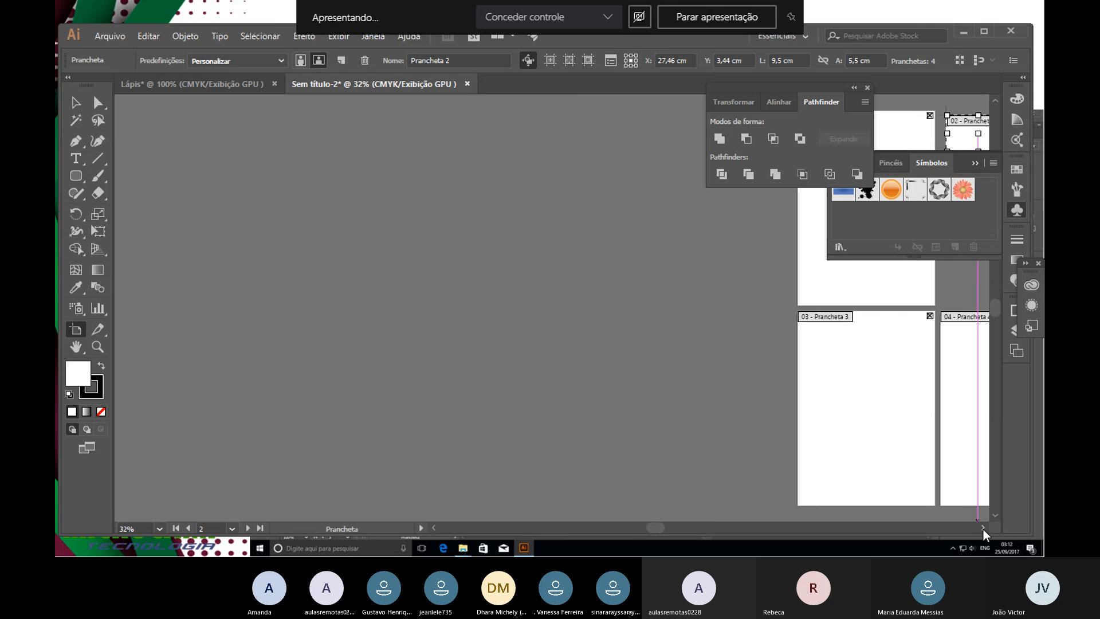
scroll(982, 529, left, 10)
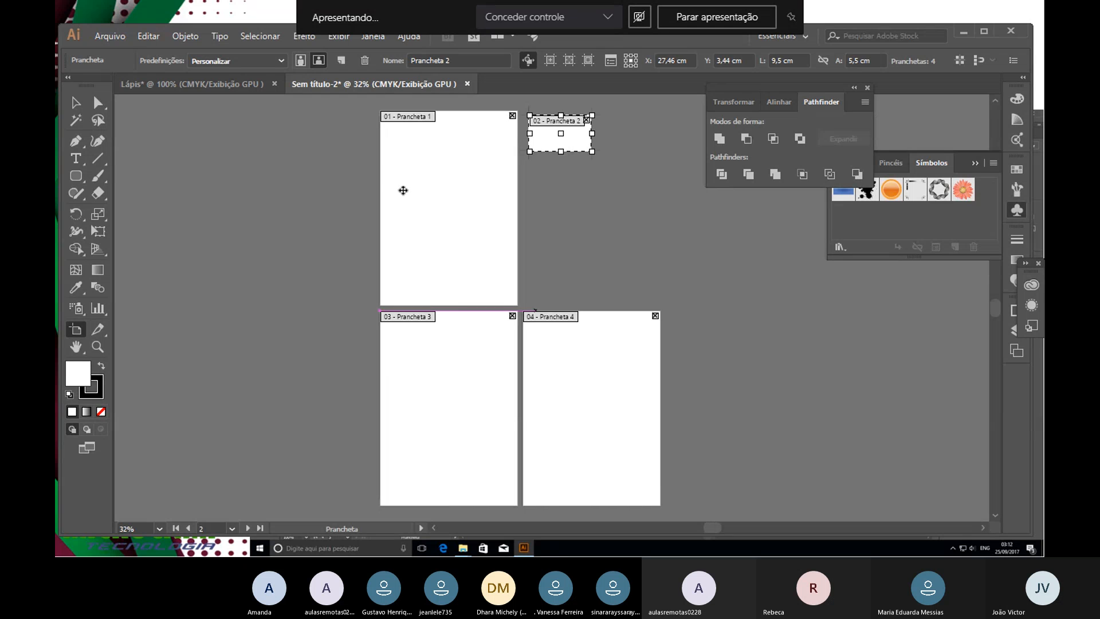
click(75, 103)
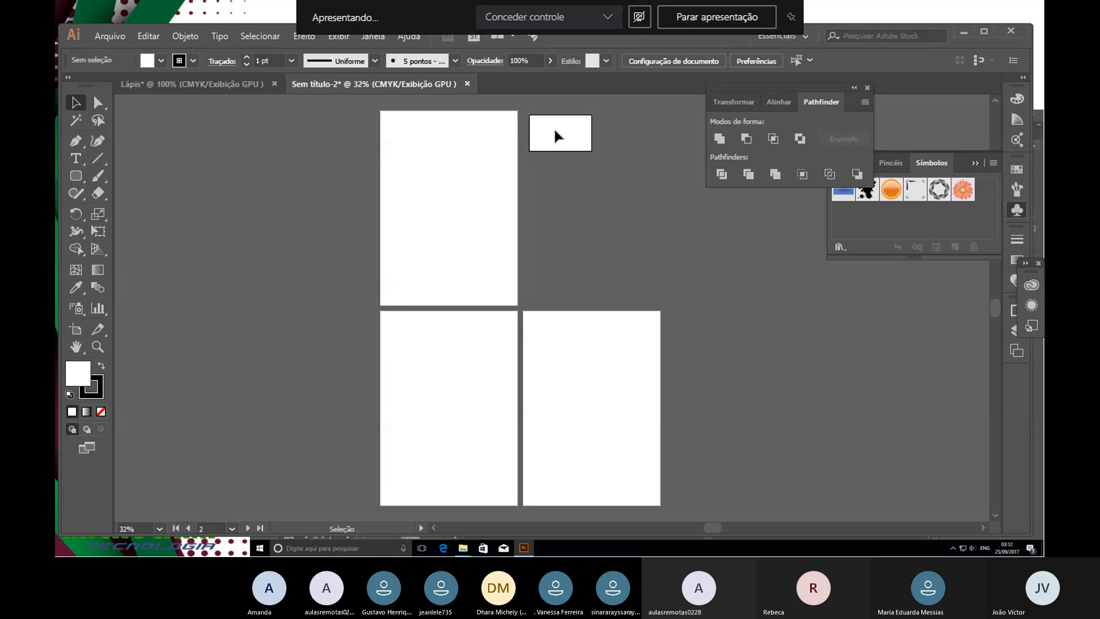
Step: Resize artboard 4 to 10 cm wide and 10 cm high with the Artboard tool
click(75, 329)
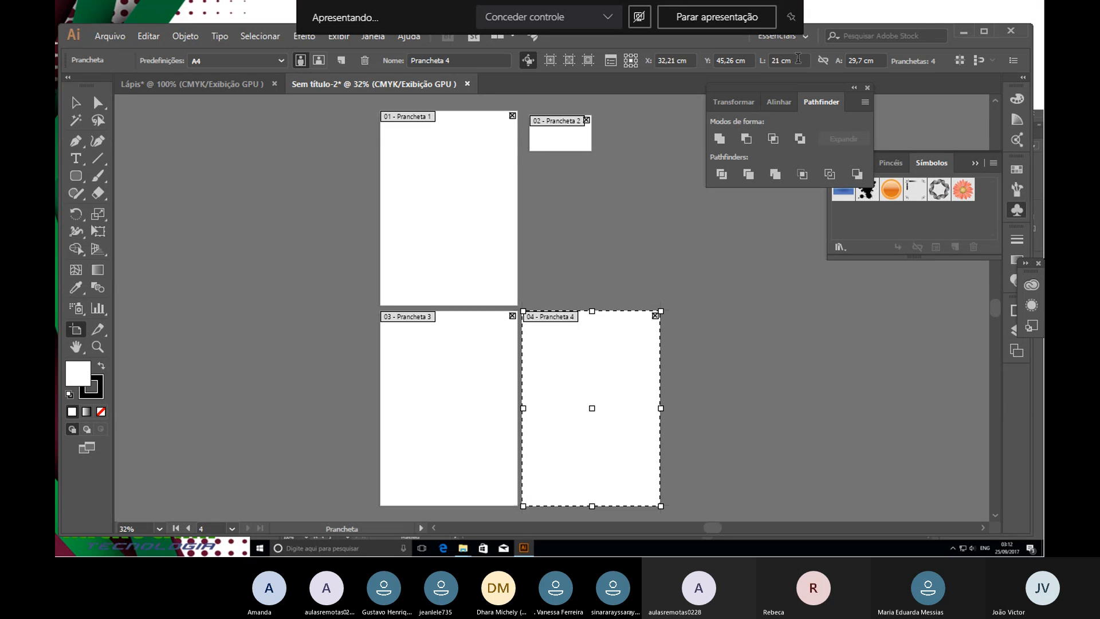
click(771, 61)
text(10)
key(Tab)
text(10)
key(Tab)
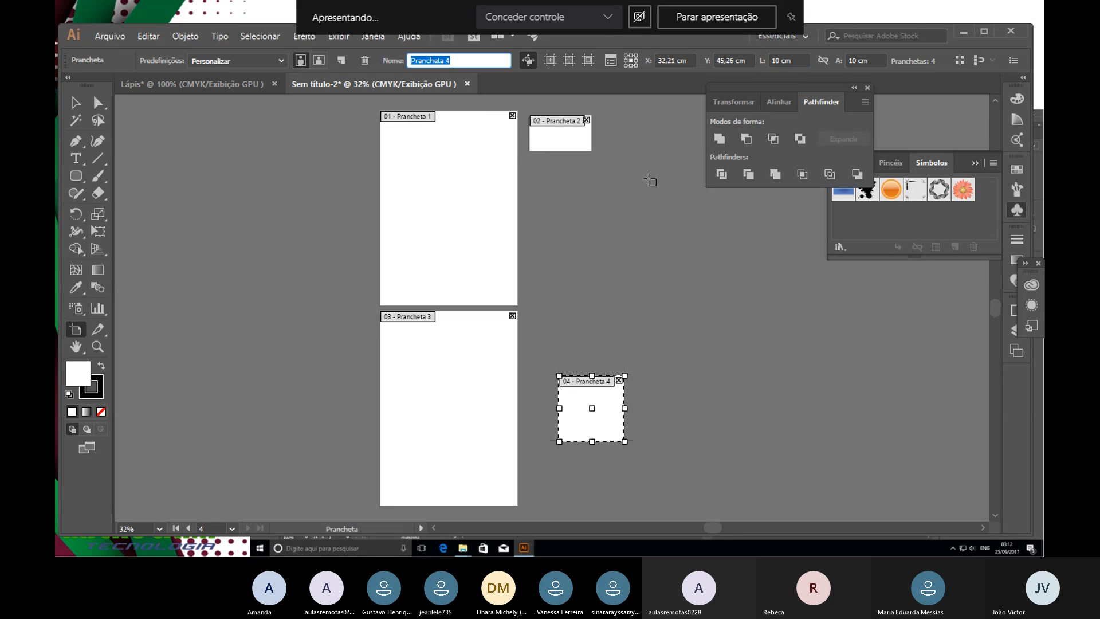
Step: Place artboard 4 directly below artboard 2, leave artboard editing and make artboard 2 active
drag(609, 417, 579, 203)
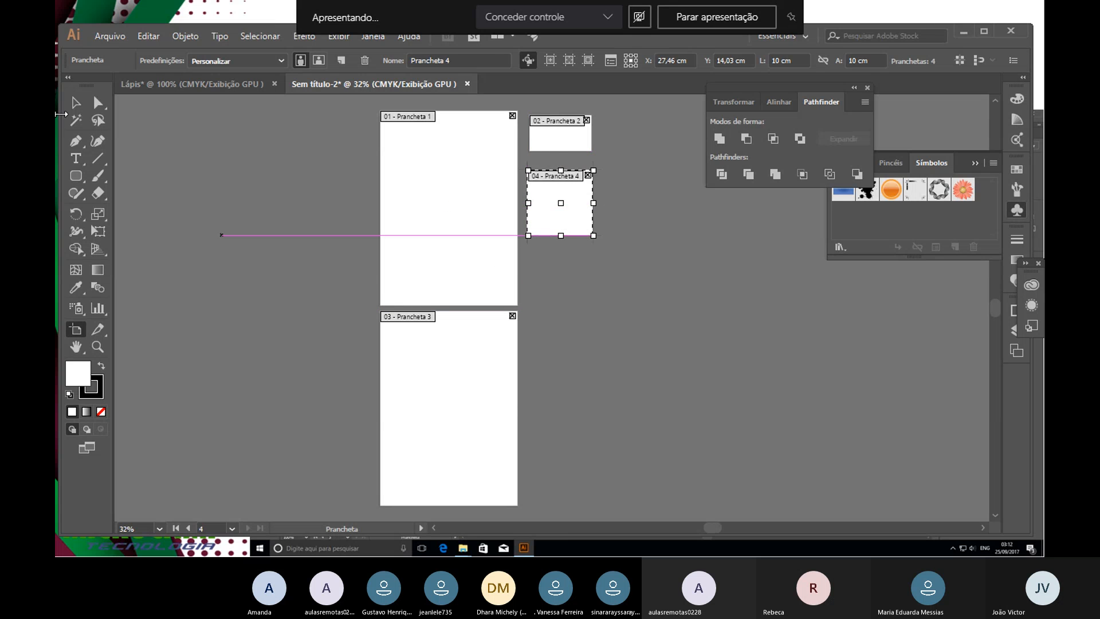
click(75, 103)
click(555, 119)
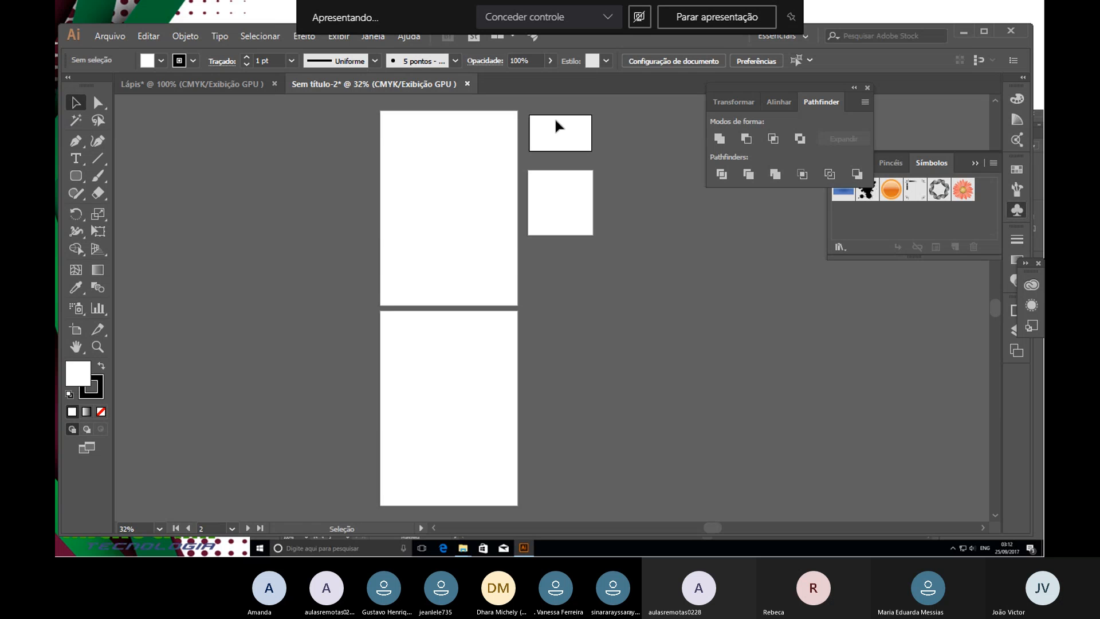
Step: Switch to the slide presentation and advance to the slide about exporting files
key(alt+Tab)
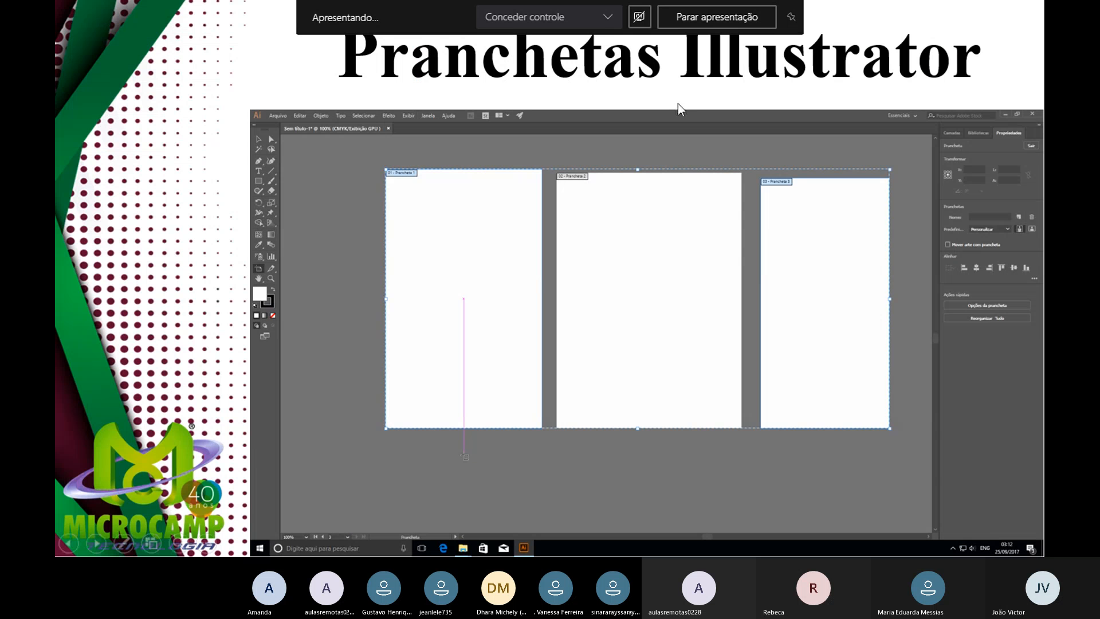
click(774, 105)
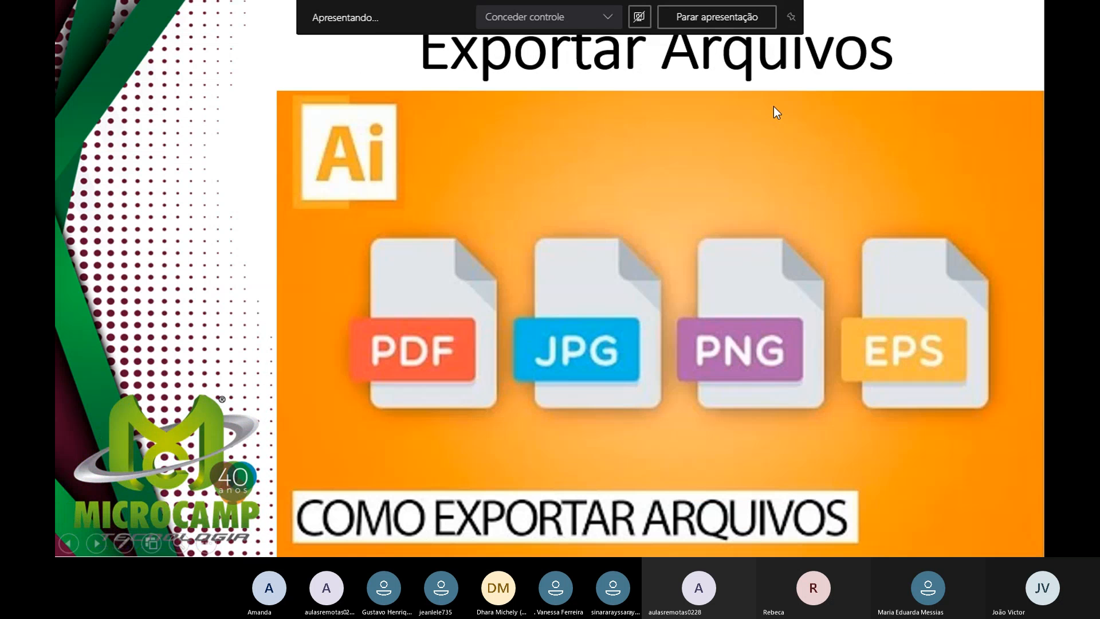
Step: Switch to Illustrator, activate the Lápis document and save it in Documents as an Adobe Illustrator file named Lápis, compatible with Illustrator CC
key(alt+Tab)
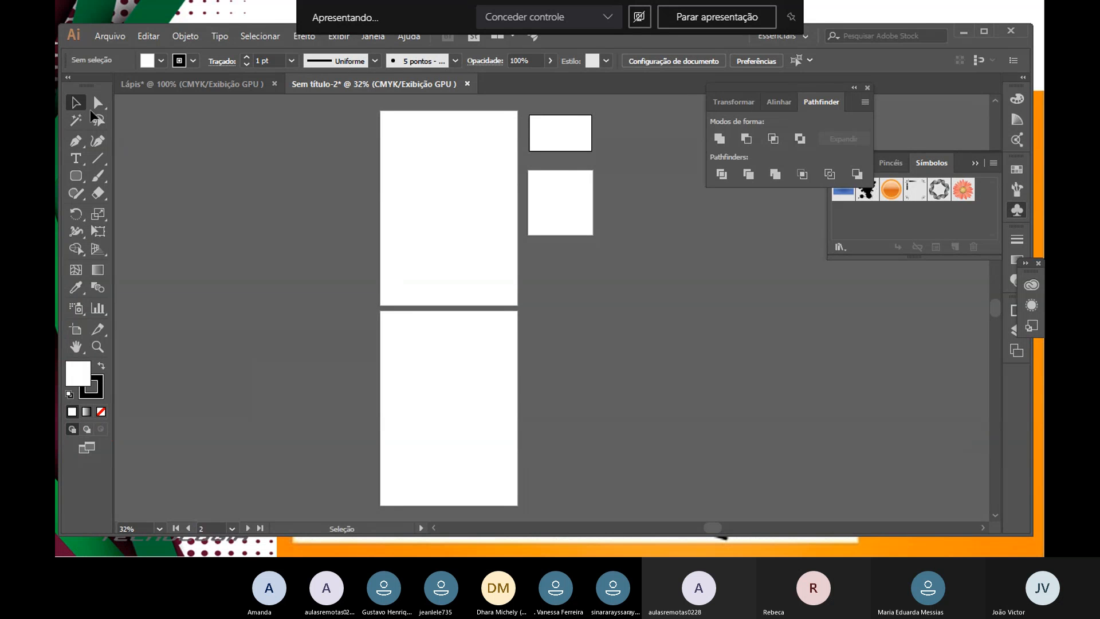
click(240, 82)
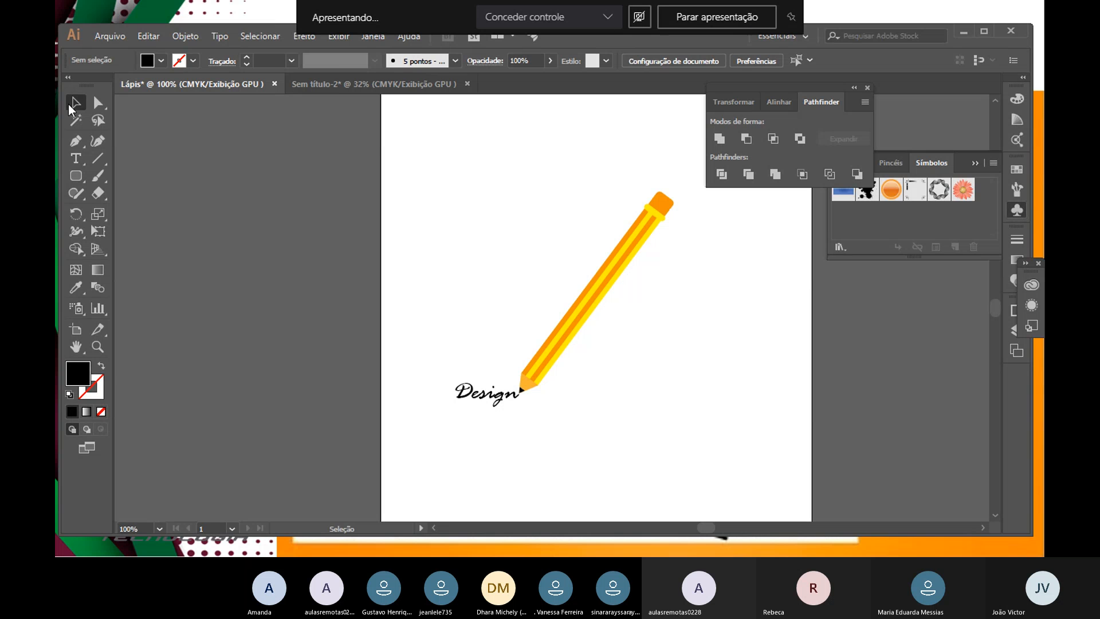
click(108, 39)
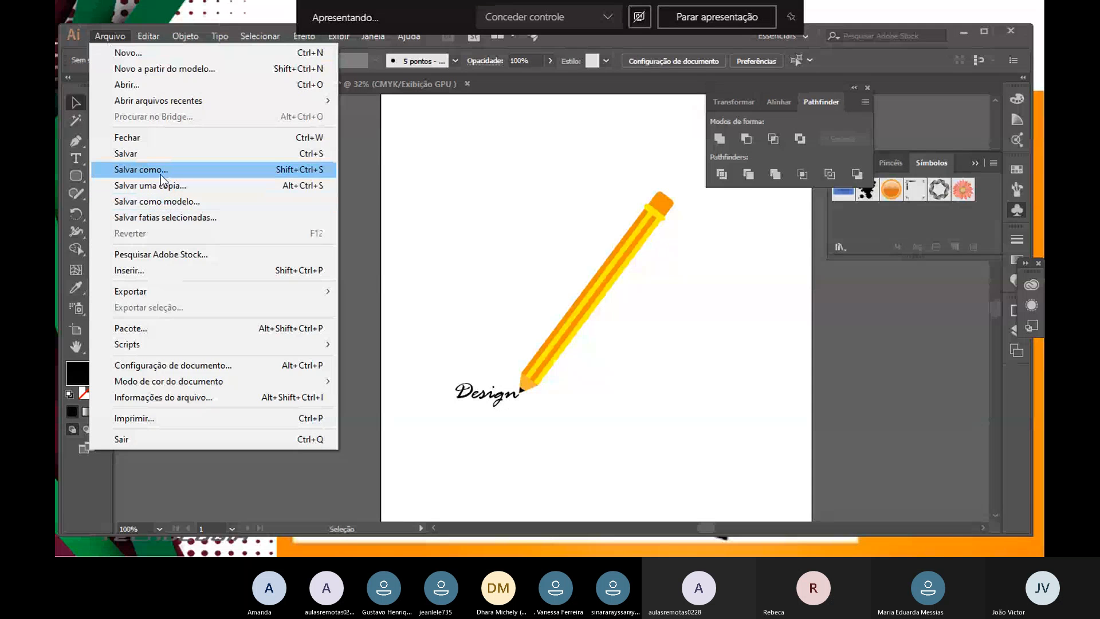
click(160, 155)
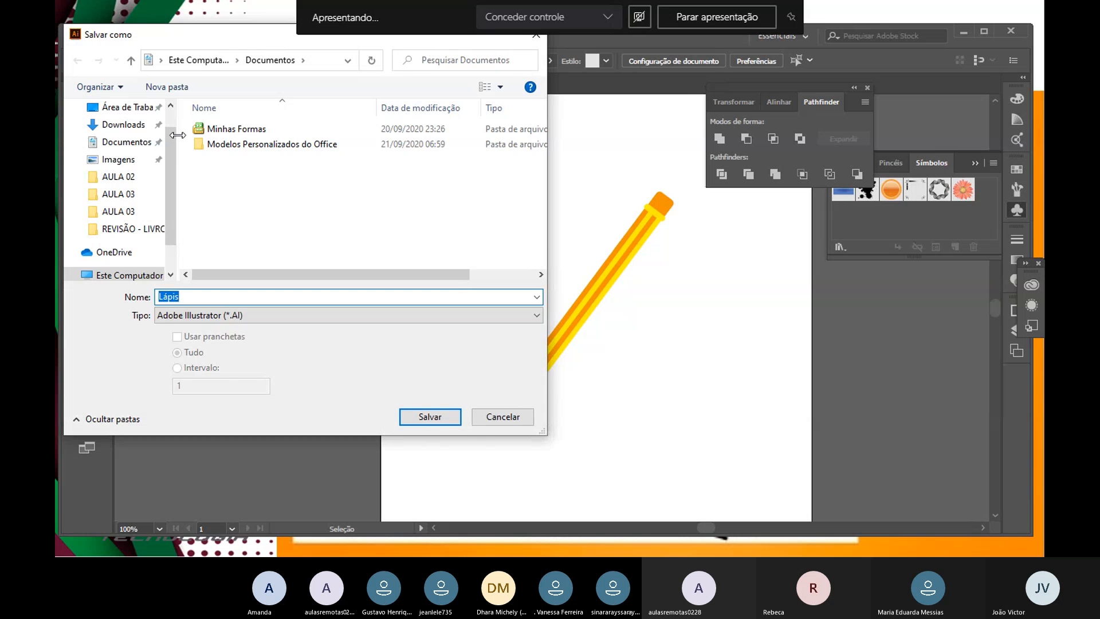
key(Escape)
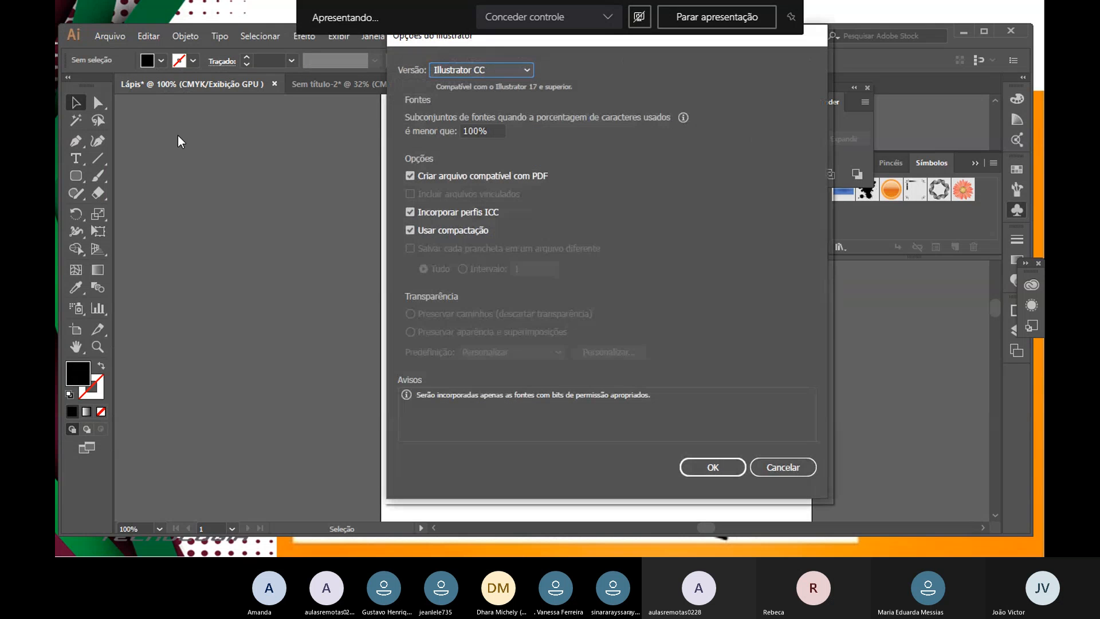
click(708, 467)
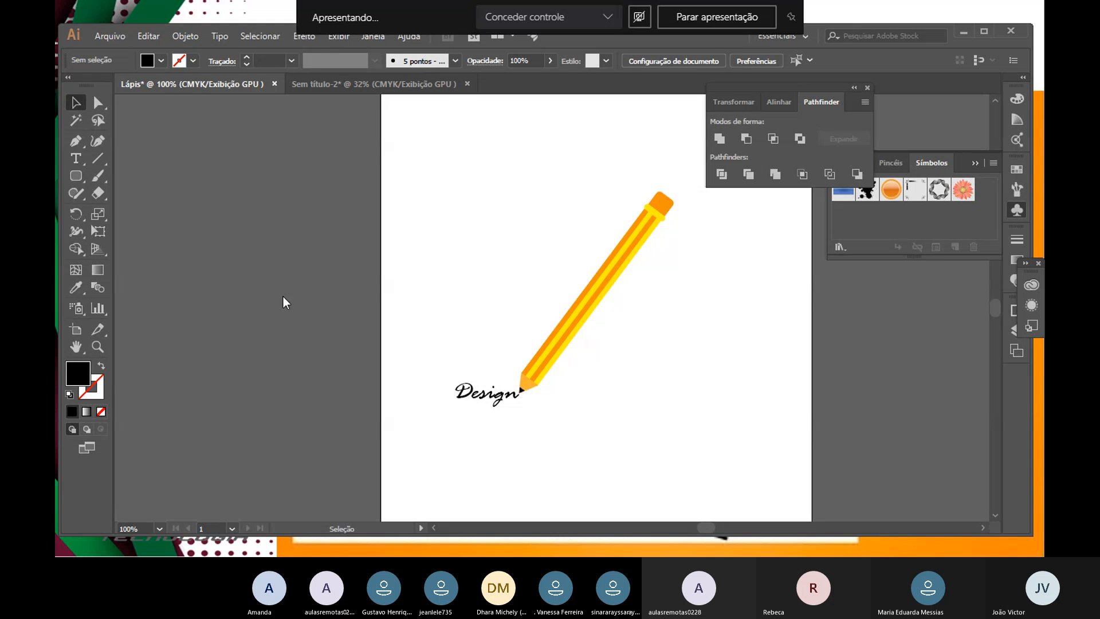
Step: Open a File Explorer window and locate the saved Lápis Illustrator file in the Documents folder
key(super+e)
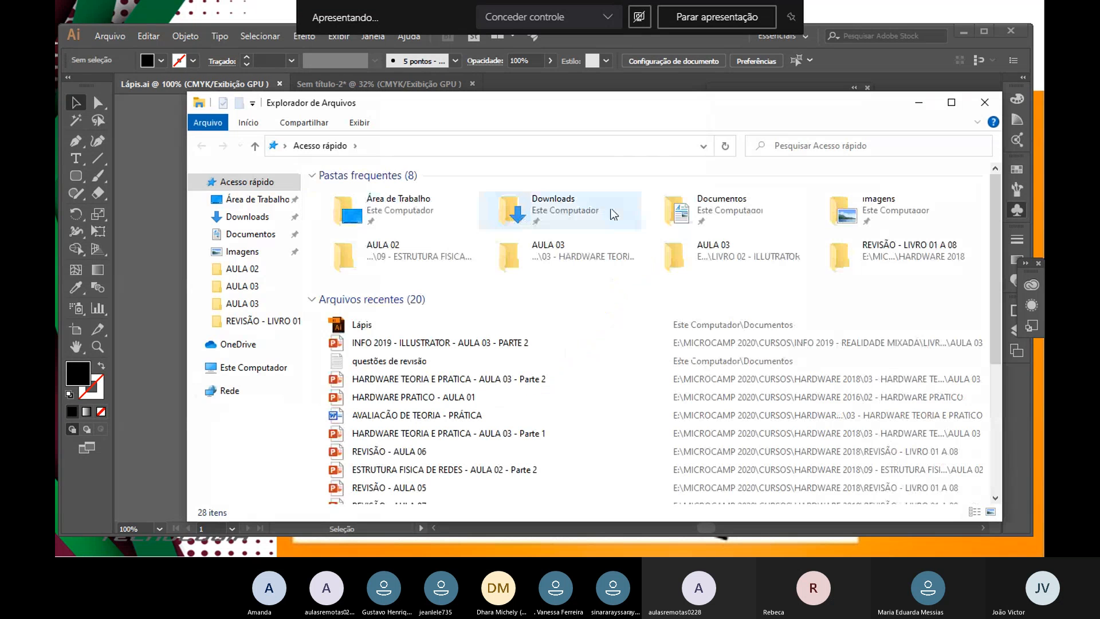
double_click(882, 203)
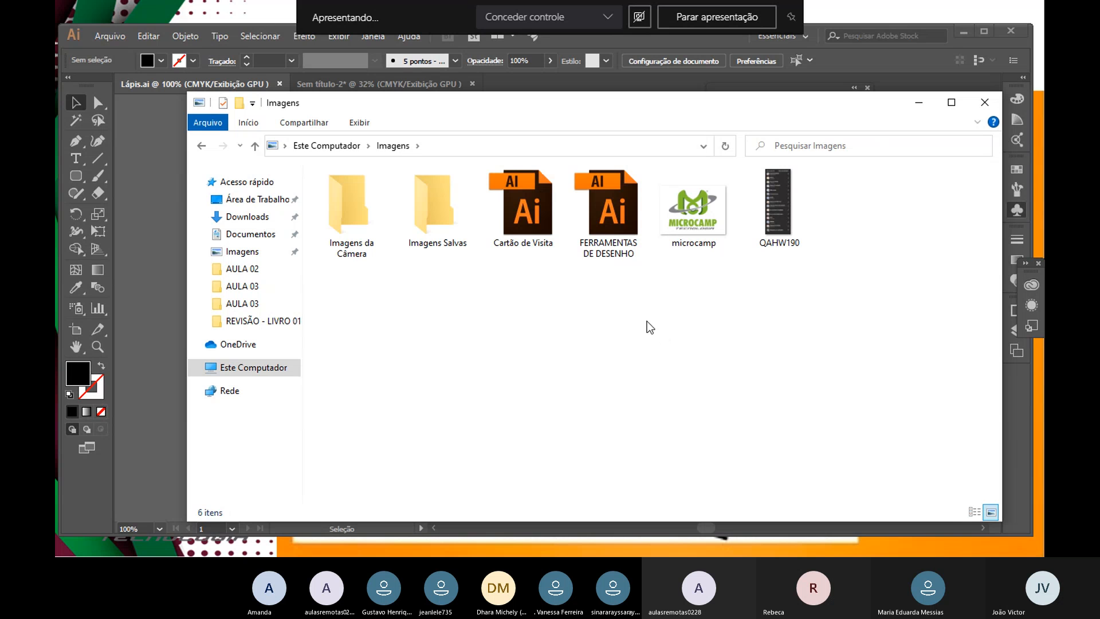
click(253, 254)
click(249, 236)
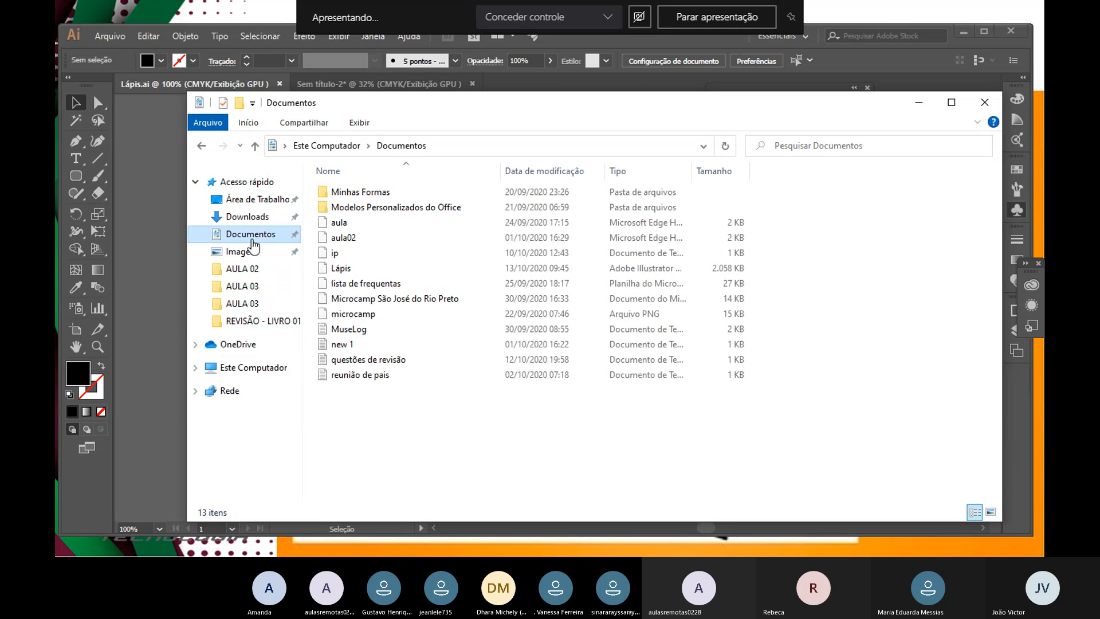
click(332, 269)
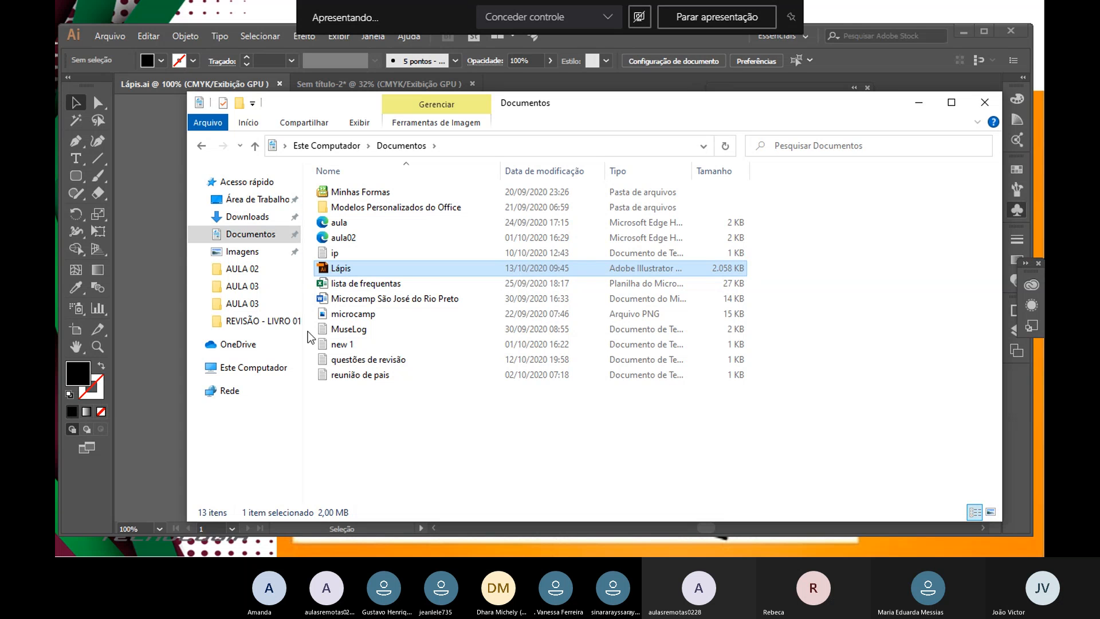
Step: Return to Illustrator and export the pencil artwork to Documents as a JPEG named Lápis, using CMYK, quality 0 and 72 ppi
click(131, 212)
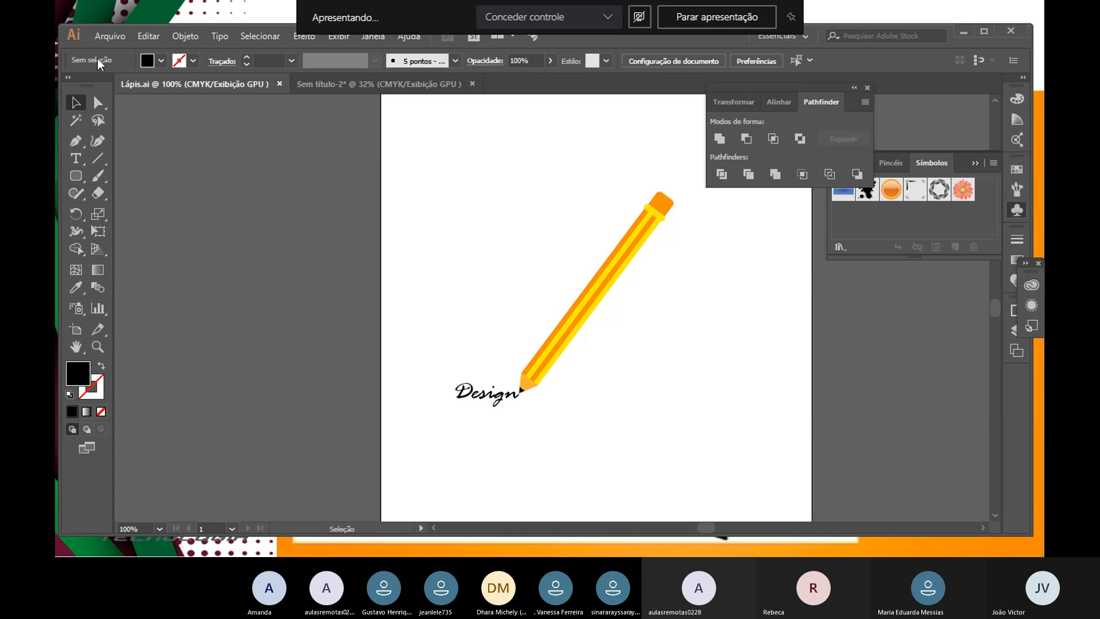
click(100, 35)
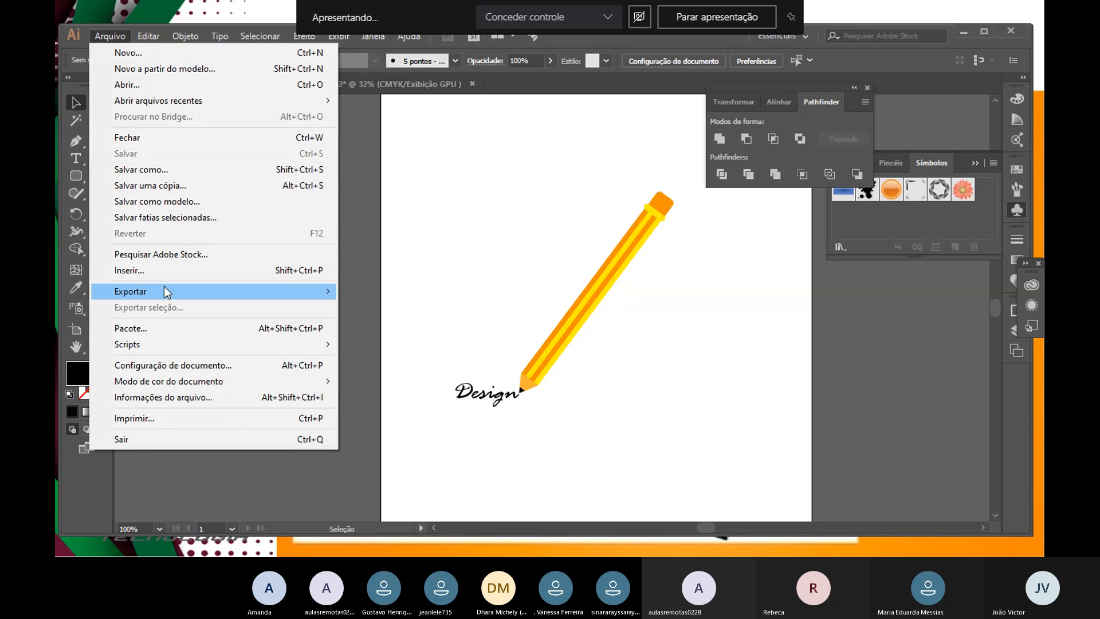
mouse_move(164, 292)
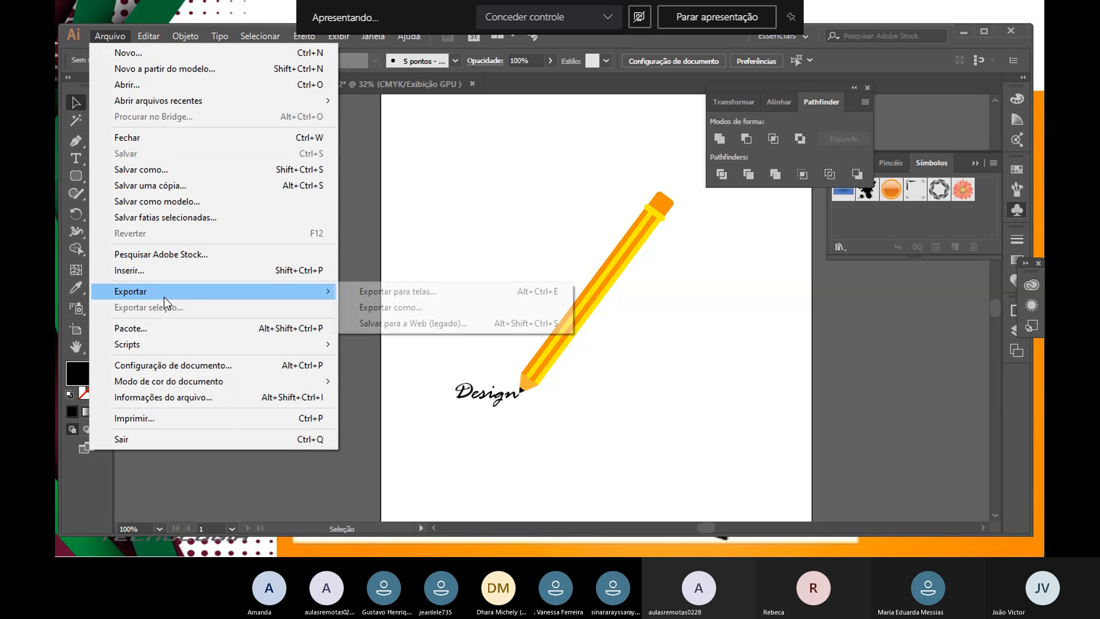
click(365, 308)
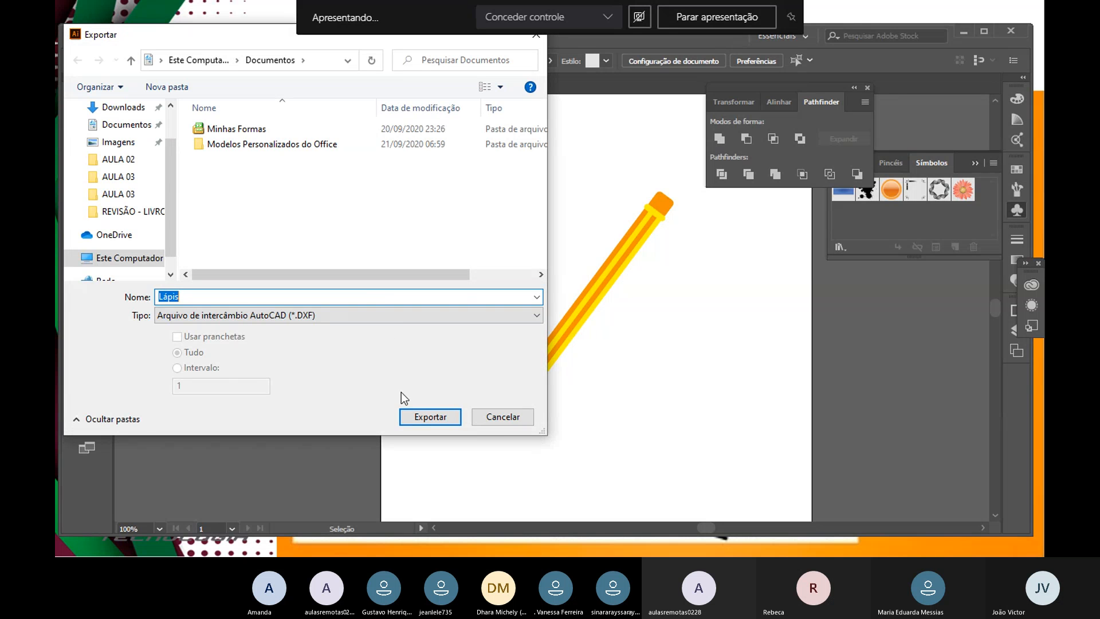
click(179, 315)
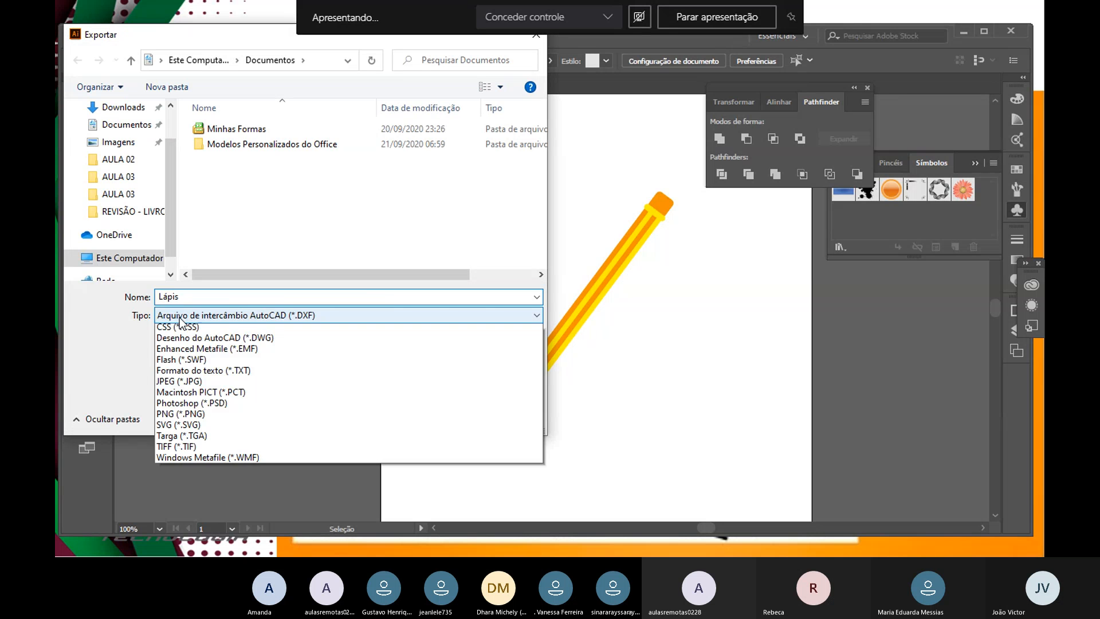
click(179, 316)
click(179, 316)
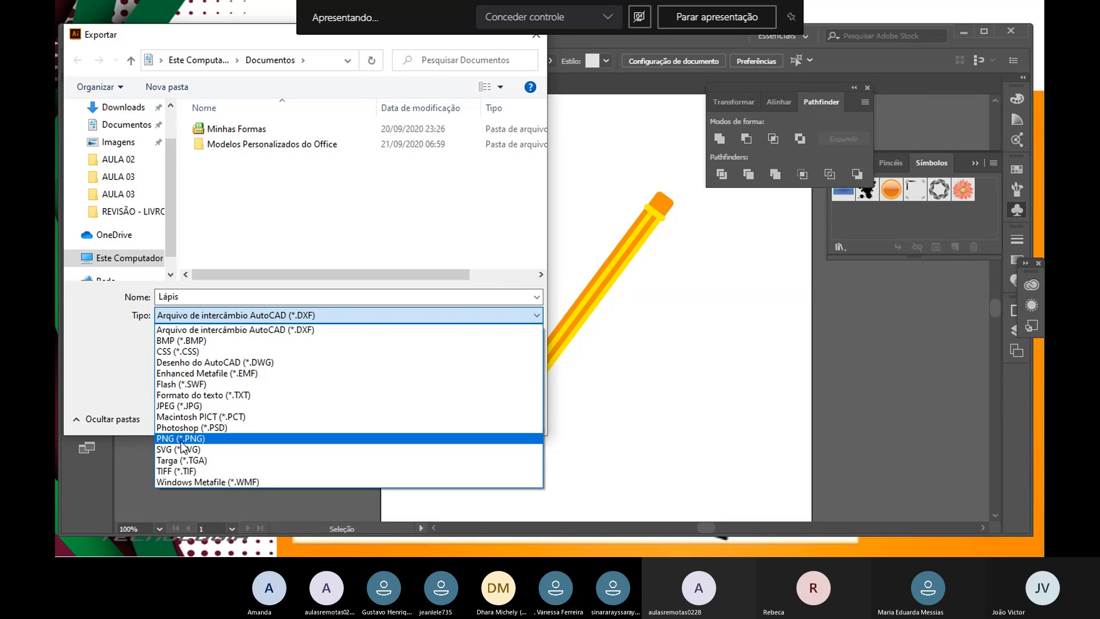
click(180, 405)
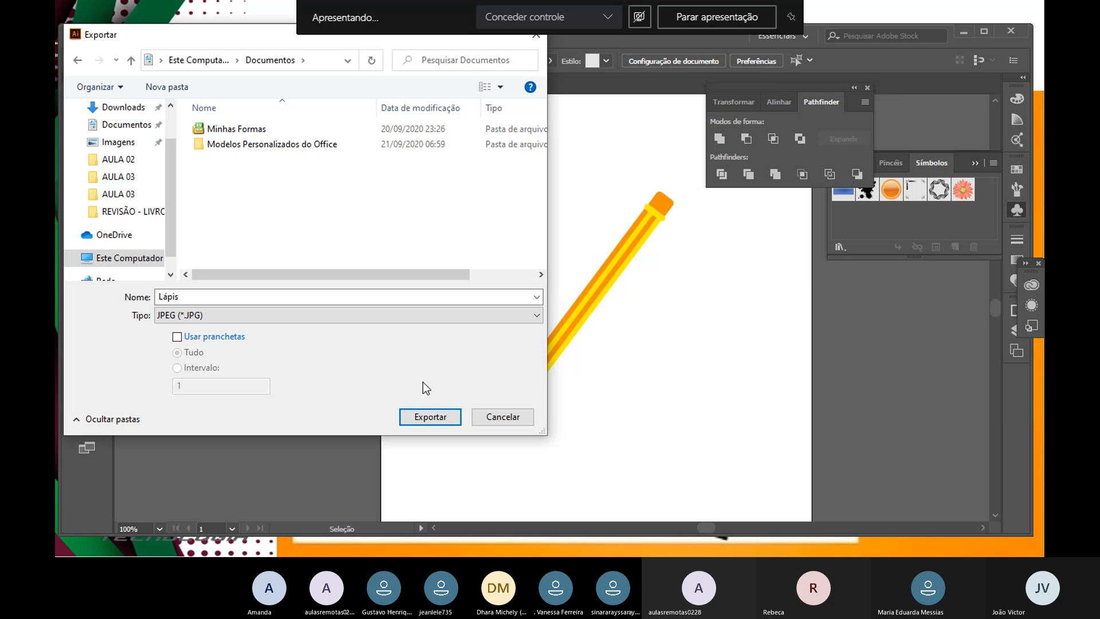
click(421, 420)
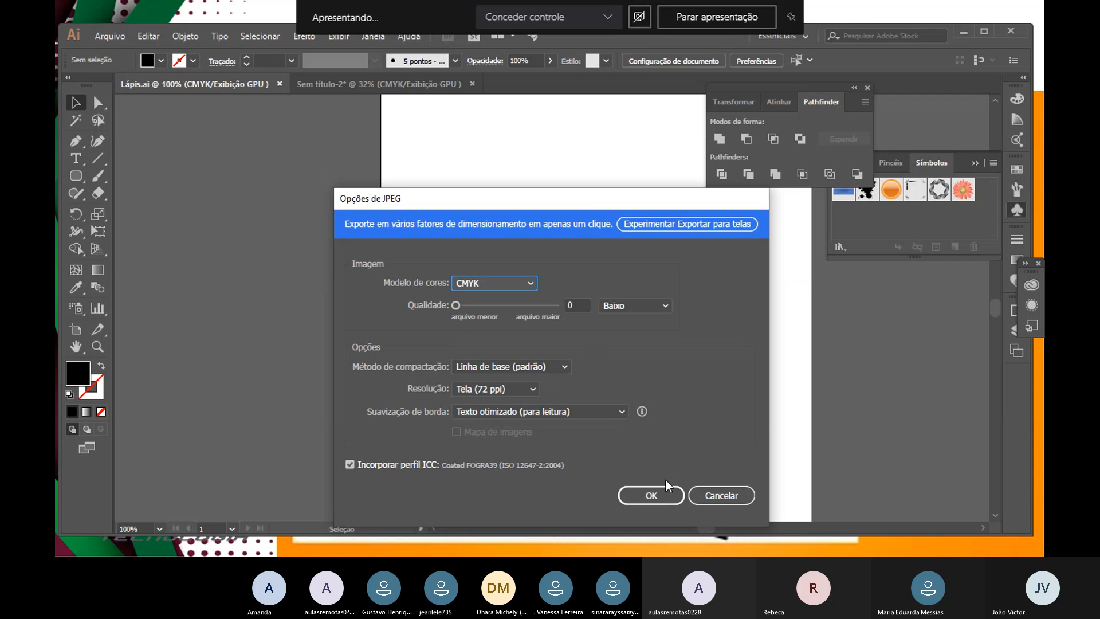
click(651, 496)
Step: Switch to File Explorer and try to open the exported Lápis JPG in its default viewer
key(alt+Tab)
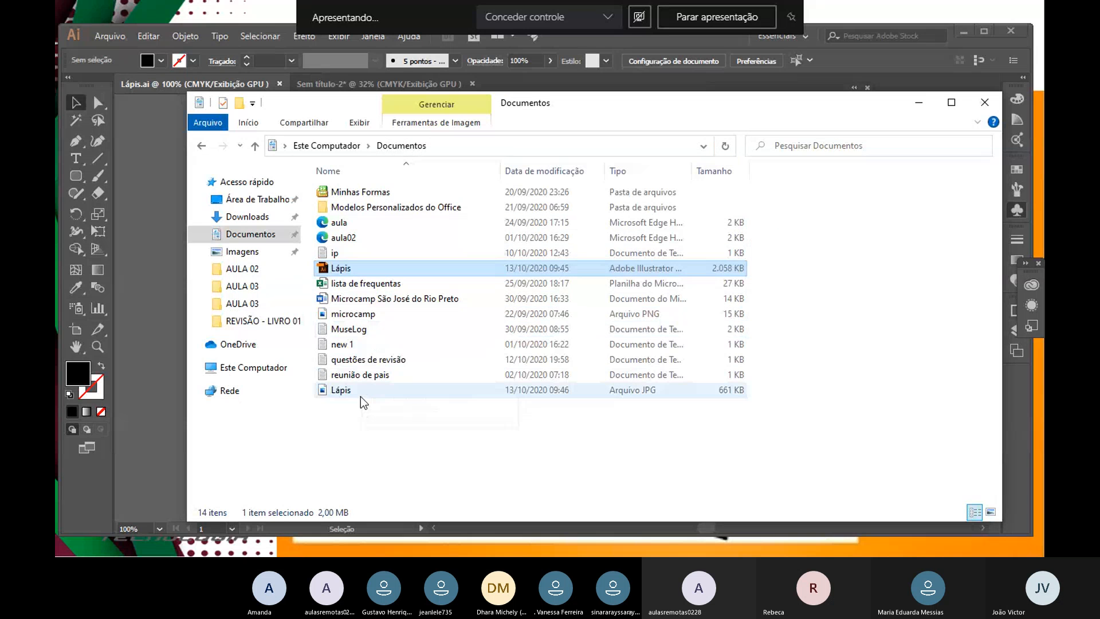
click(385, 391)
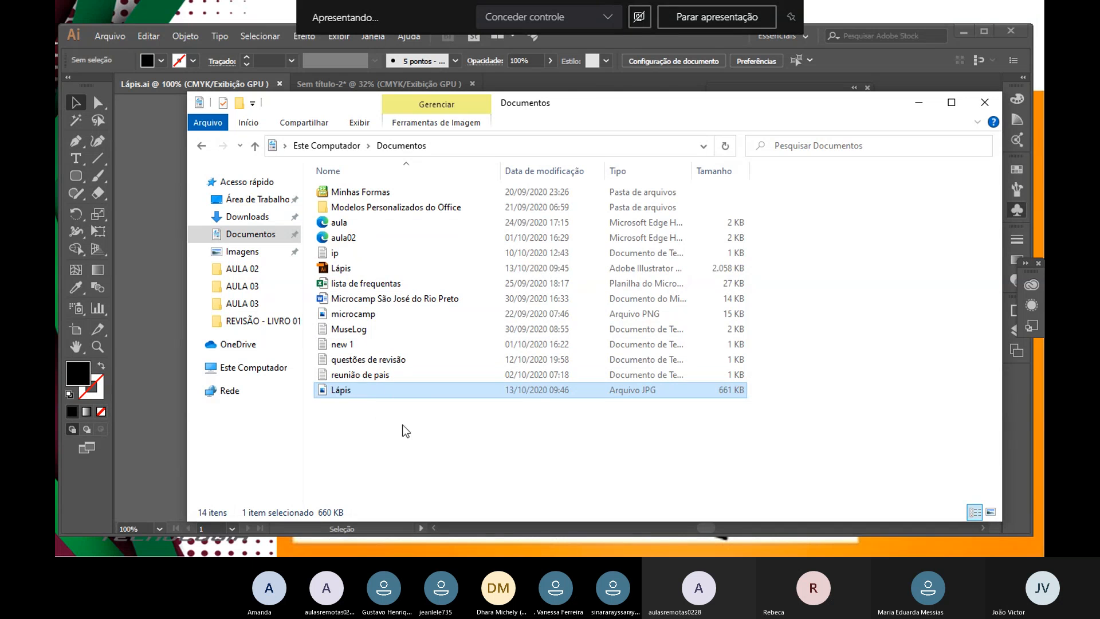
double_click(333, 392)
right_click(334, 391)
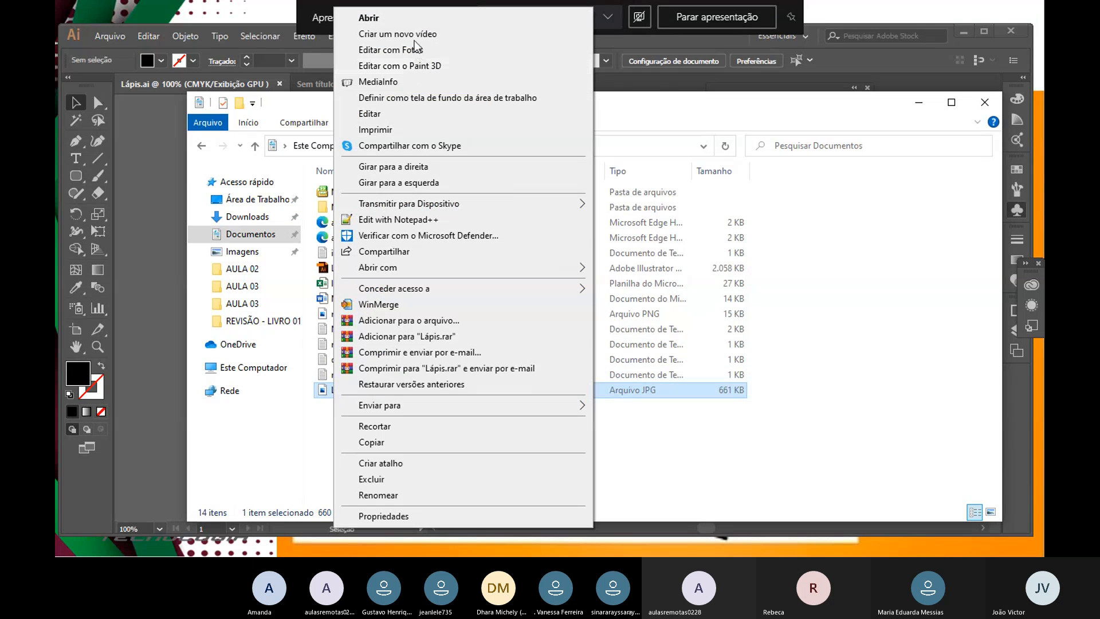
click(414, 18)
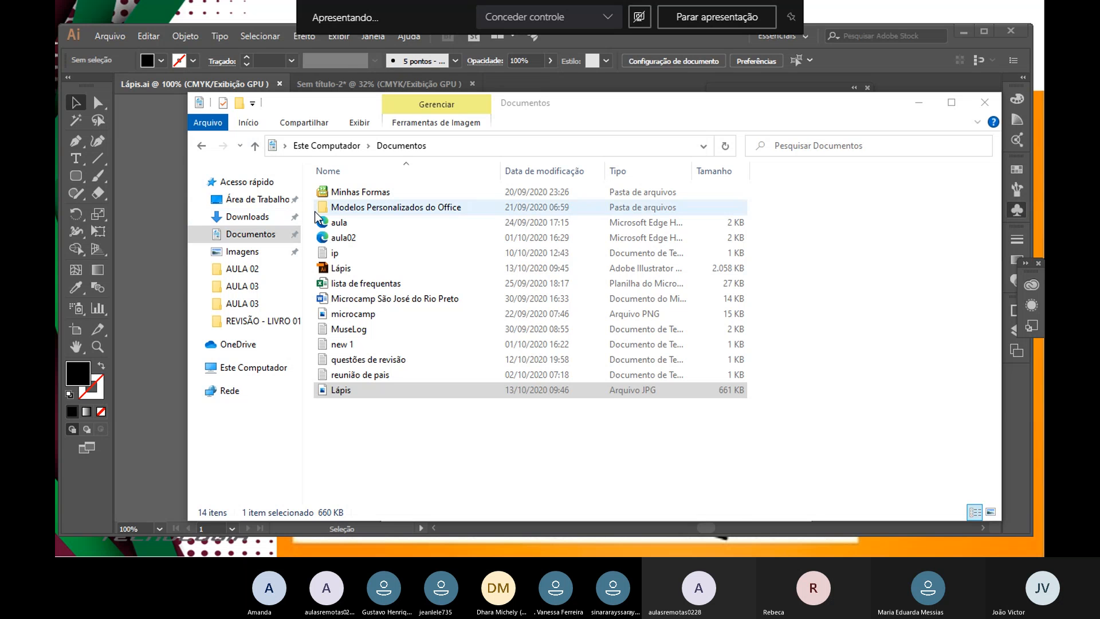
Step: Open the exported Lápis JPG in Paint and examine the pencil's image quality at 300% zoom
right_click(362, 391)
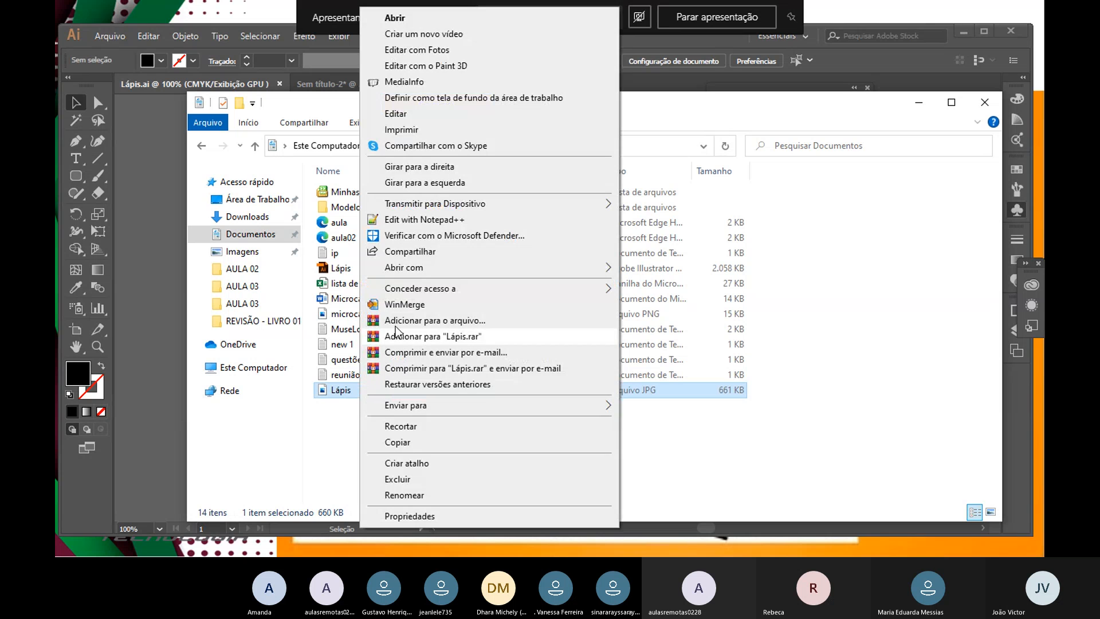
click(493, 123)
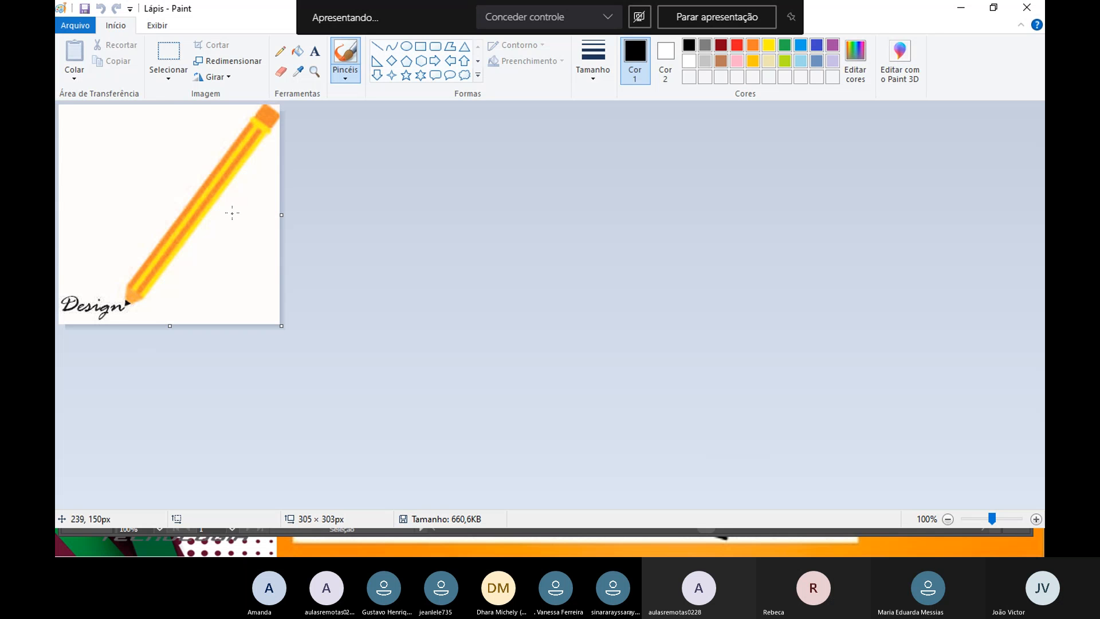
double_click(1035, 518)
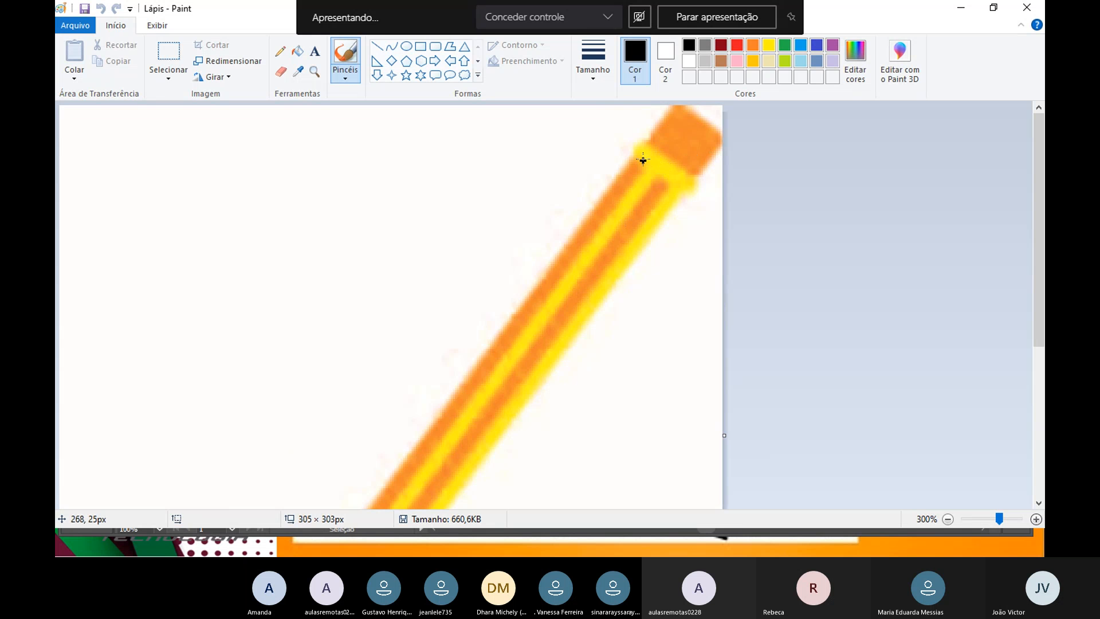
Step: Minimize Paint and advance the slide presentation to the slide about file types
click(960, 8)
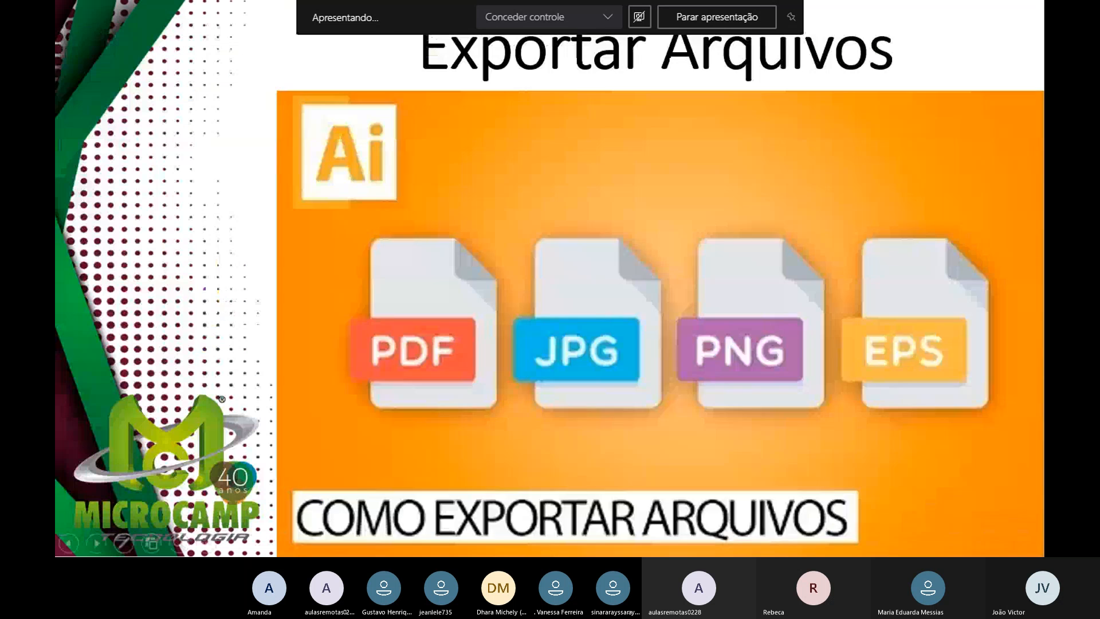
key(Right)
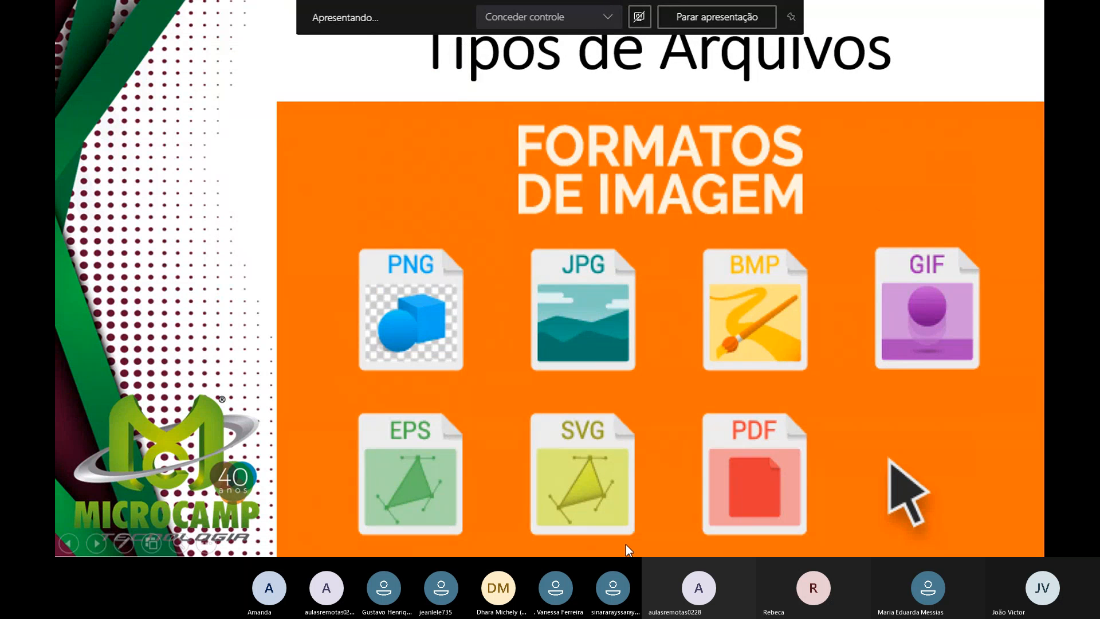